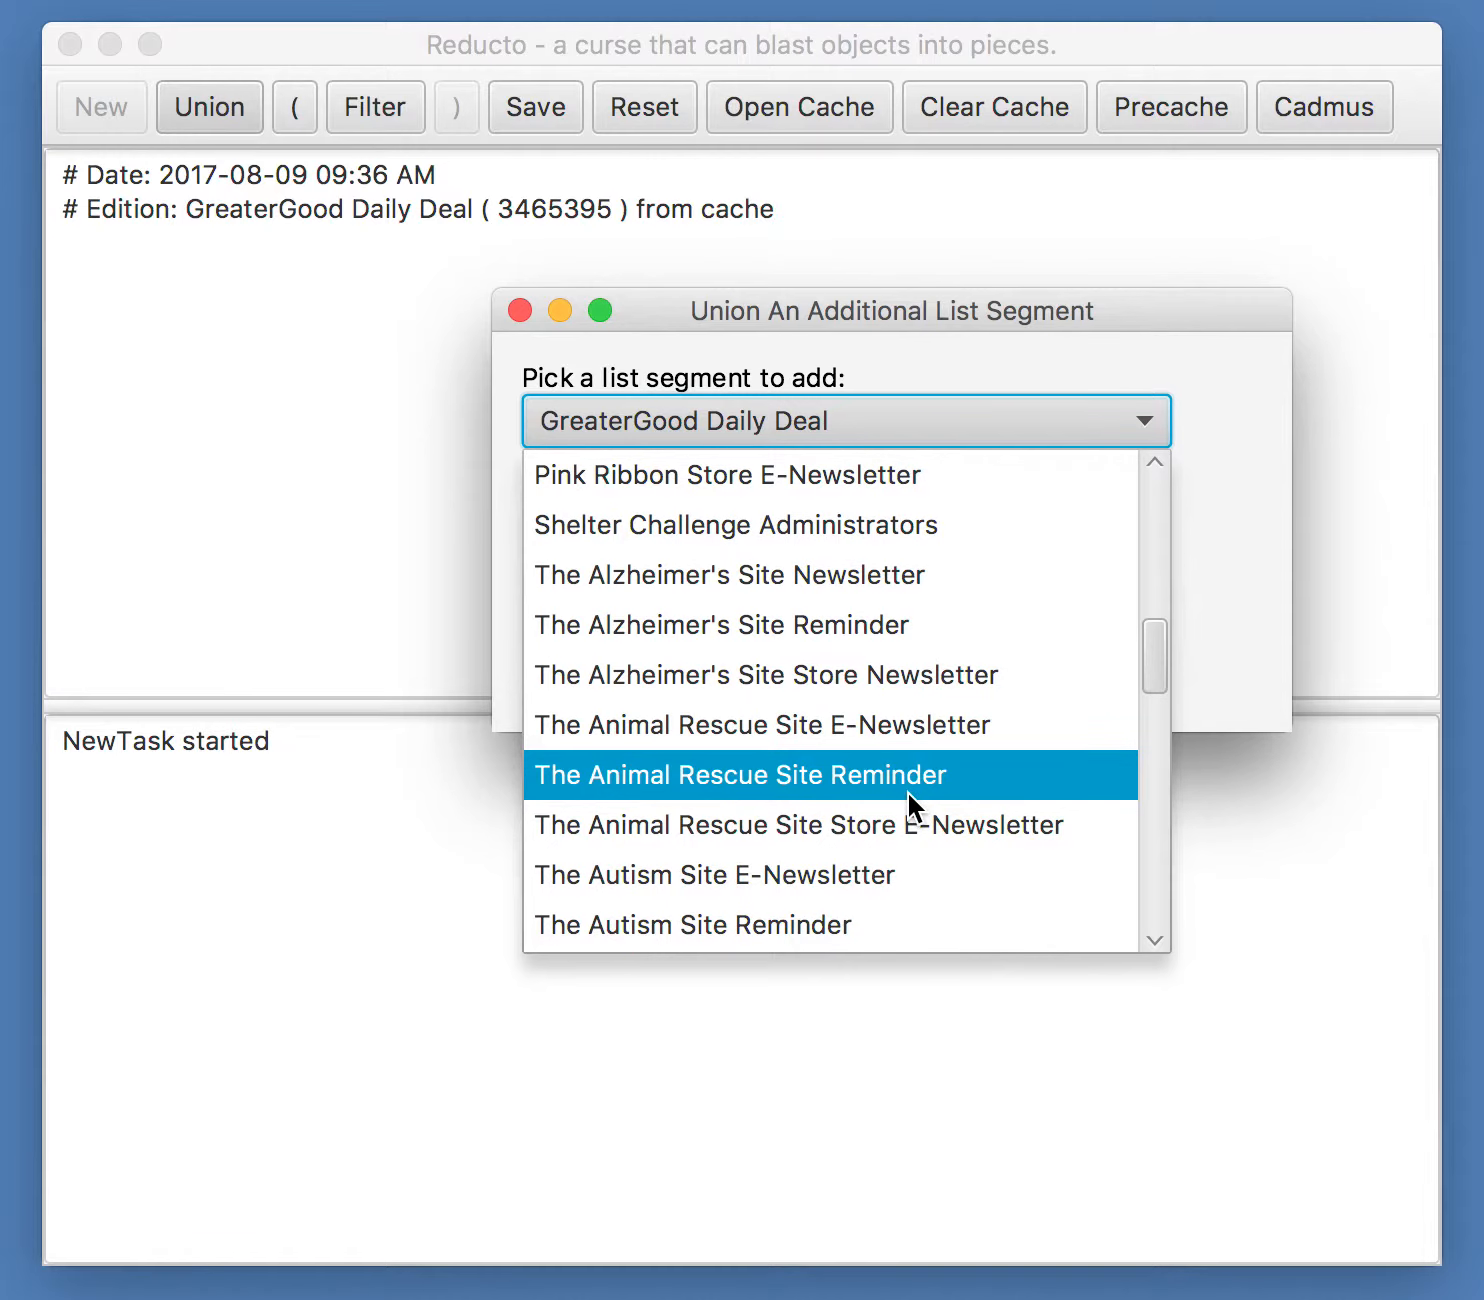
# Union the list segment The Animal Rescue Site Store E-Newsletter with the current edition.
pyautogui.click(889, 838)
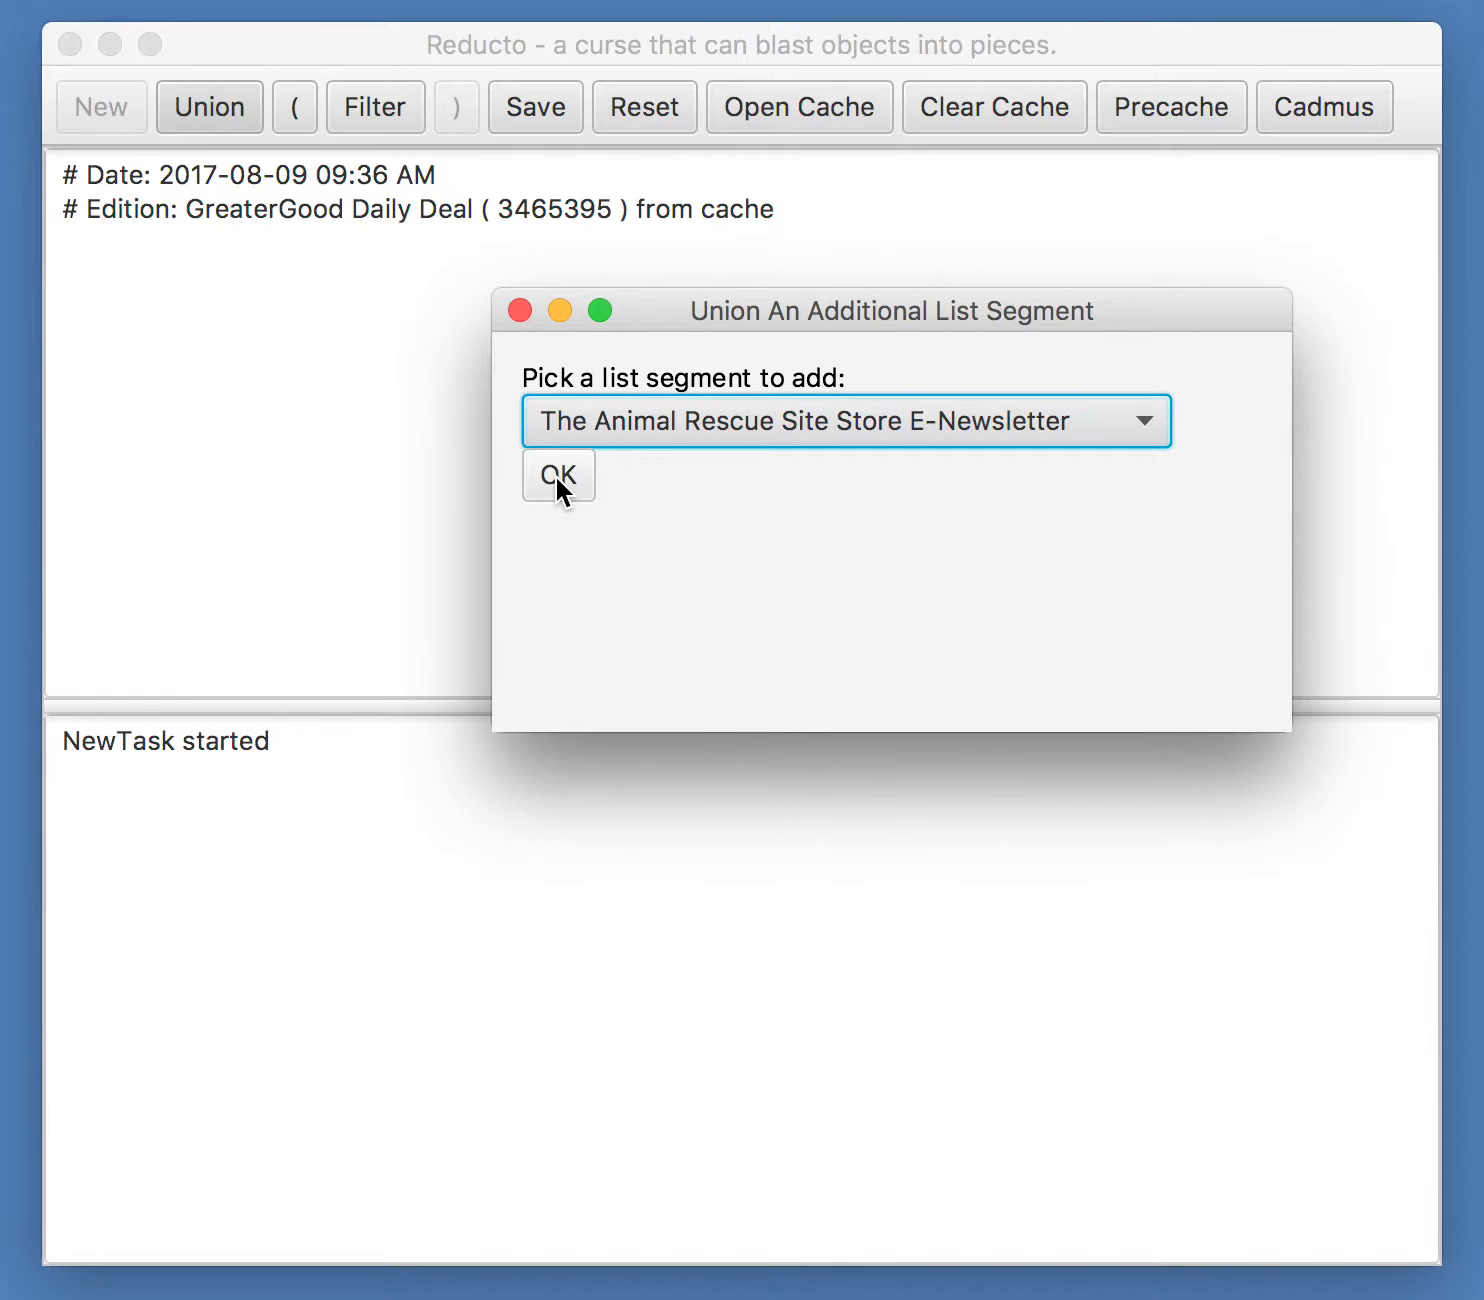
pyautogui.click(557, 477)
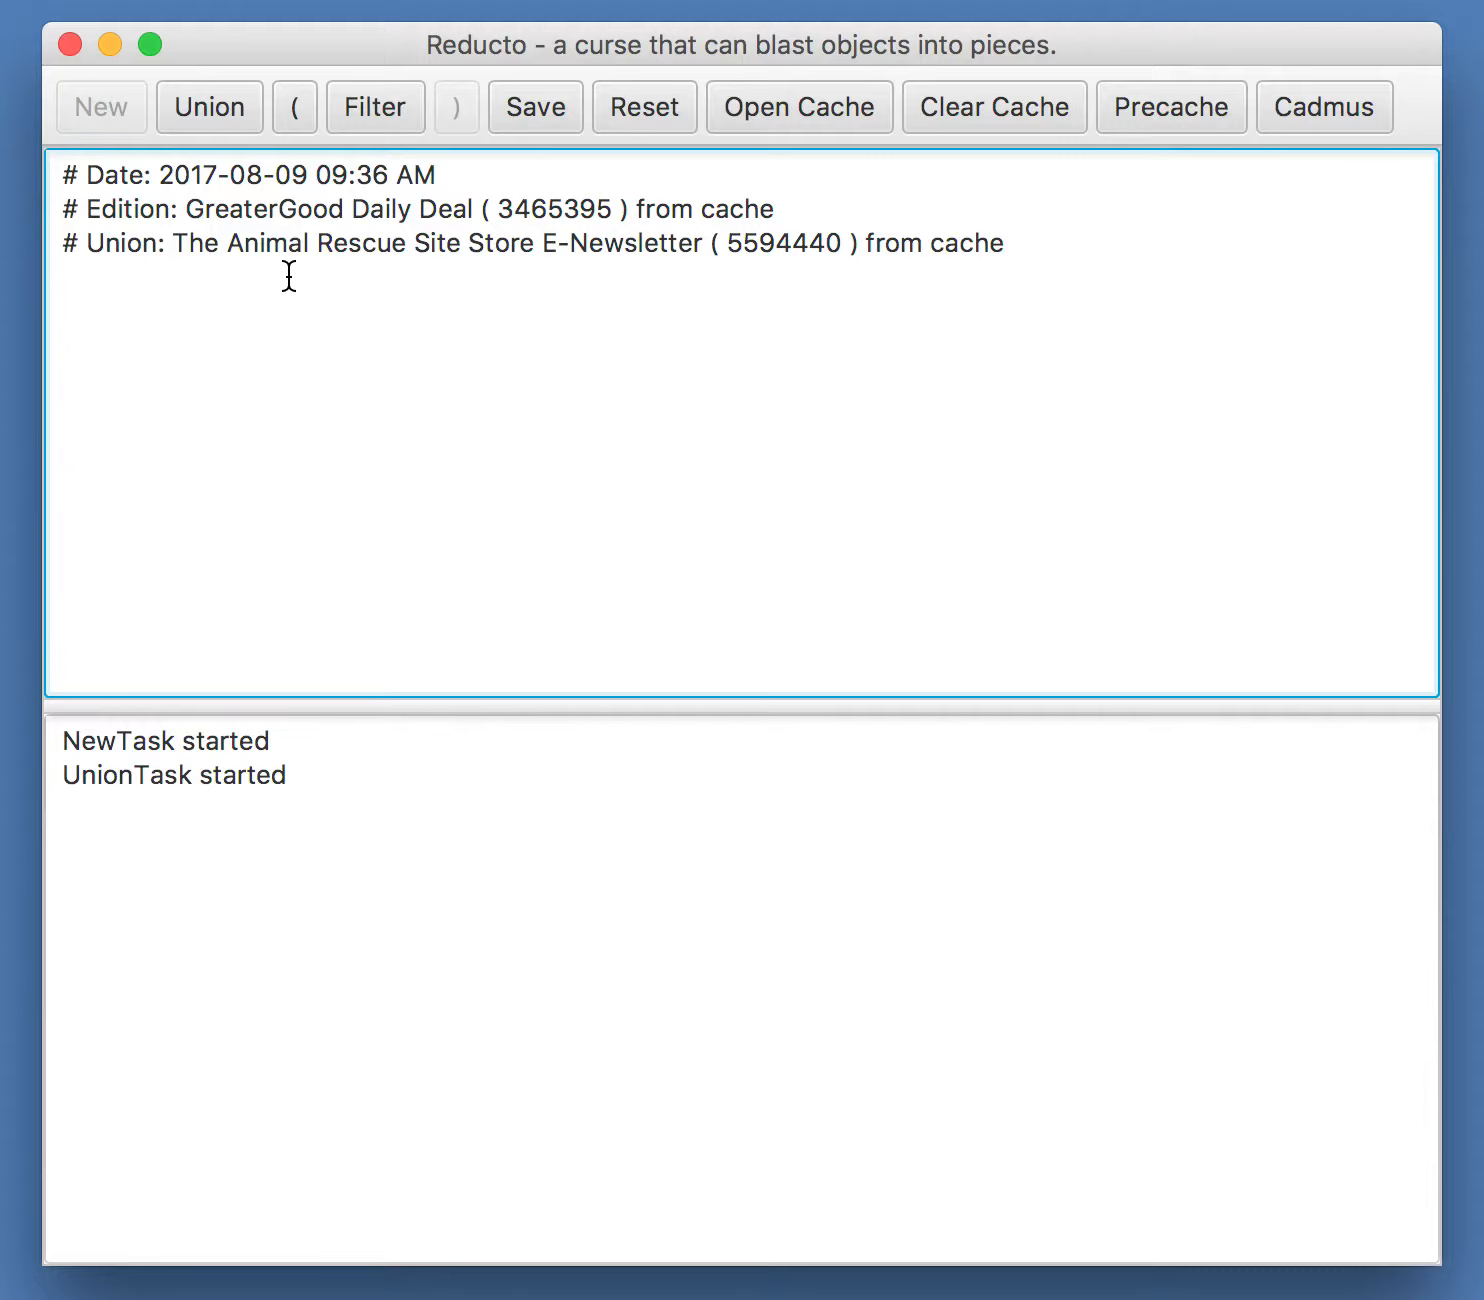
# Apply an order count filter that keeps customers whose order count = 1.
pyautogui.click(374, 92)
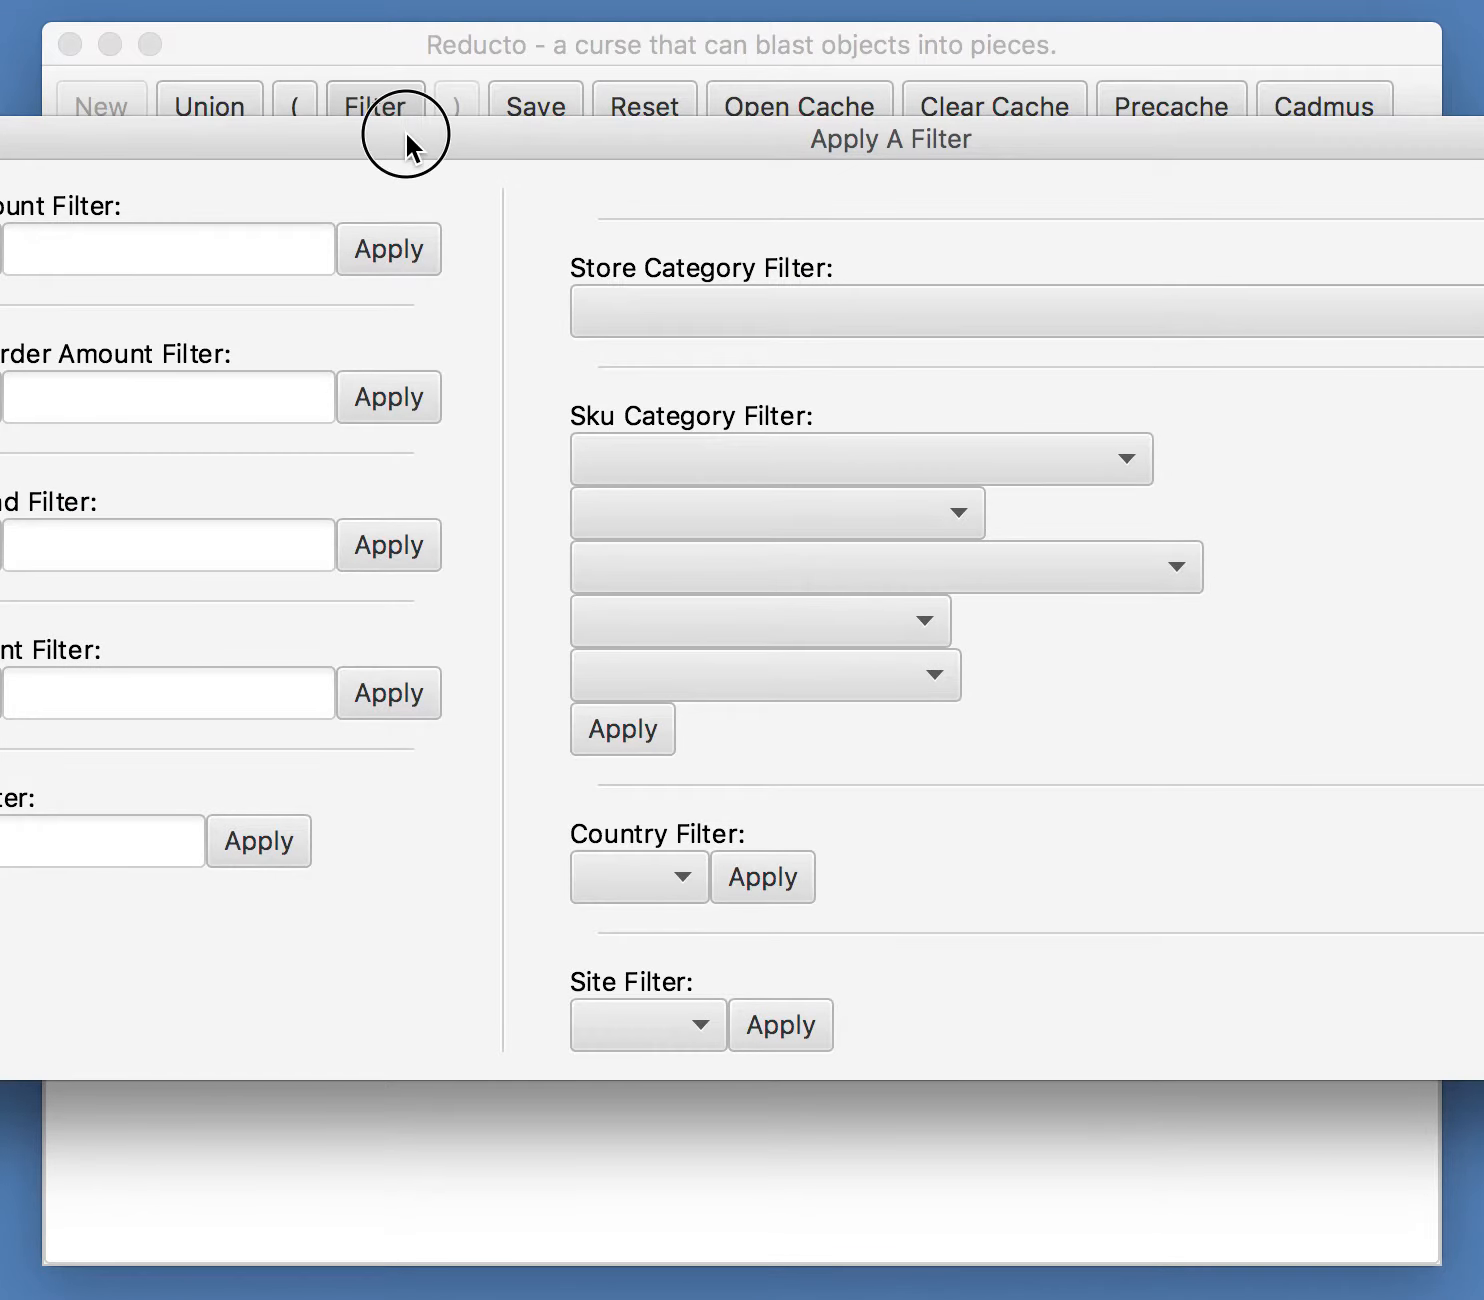
pyautogui.moveTo(404, 131); pyautogui.dragTo(611, 123)
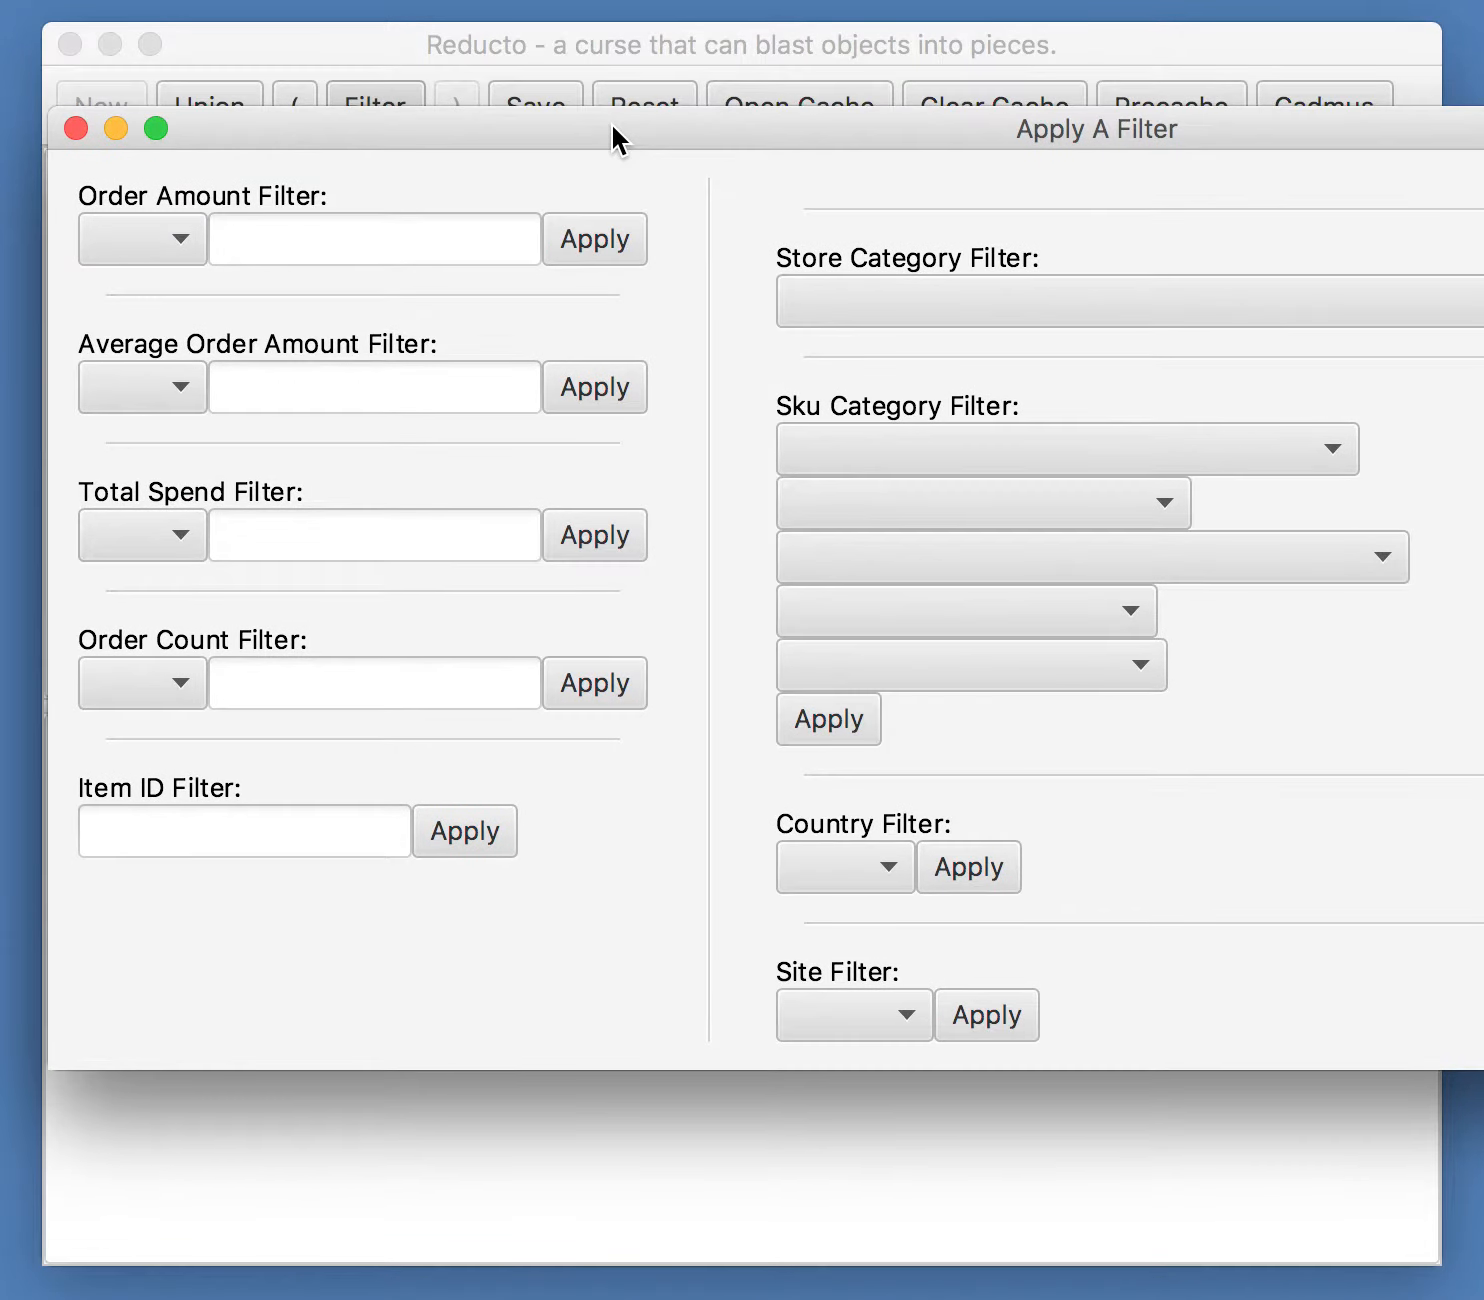
pyautogui.click(180, 673)
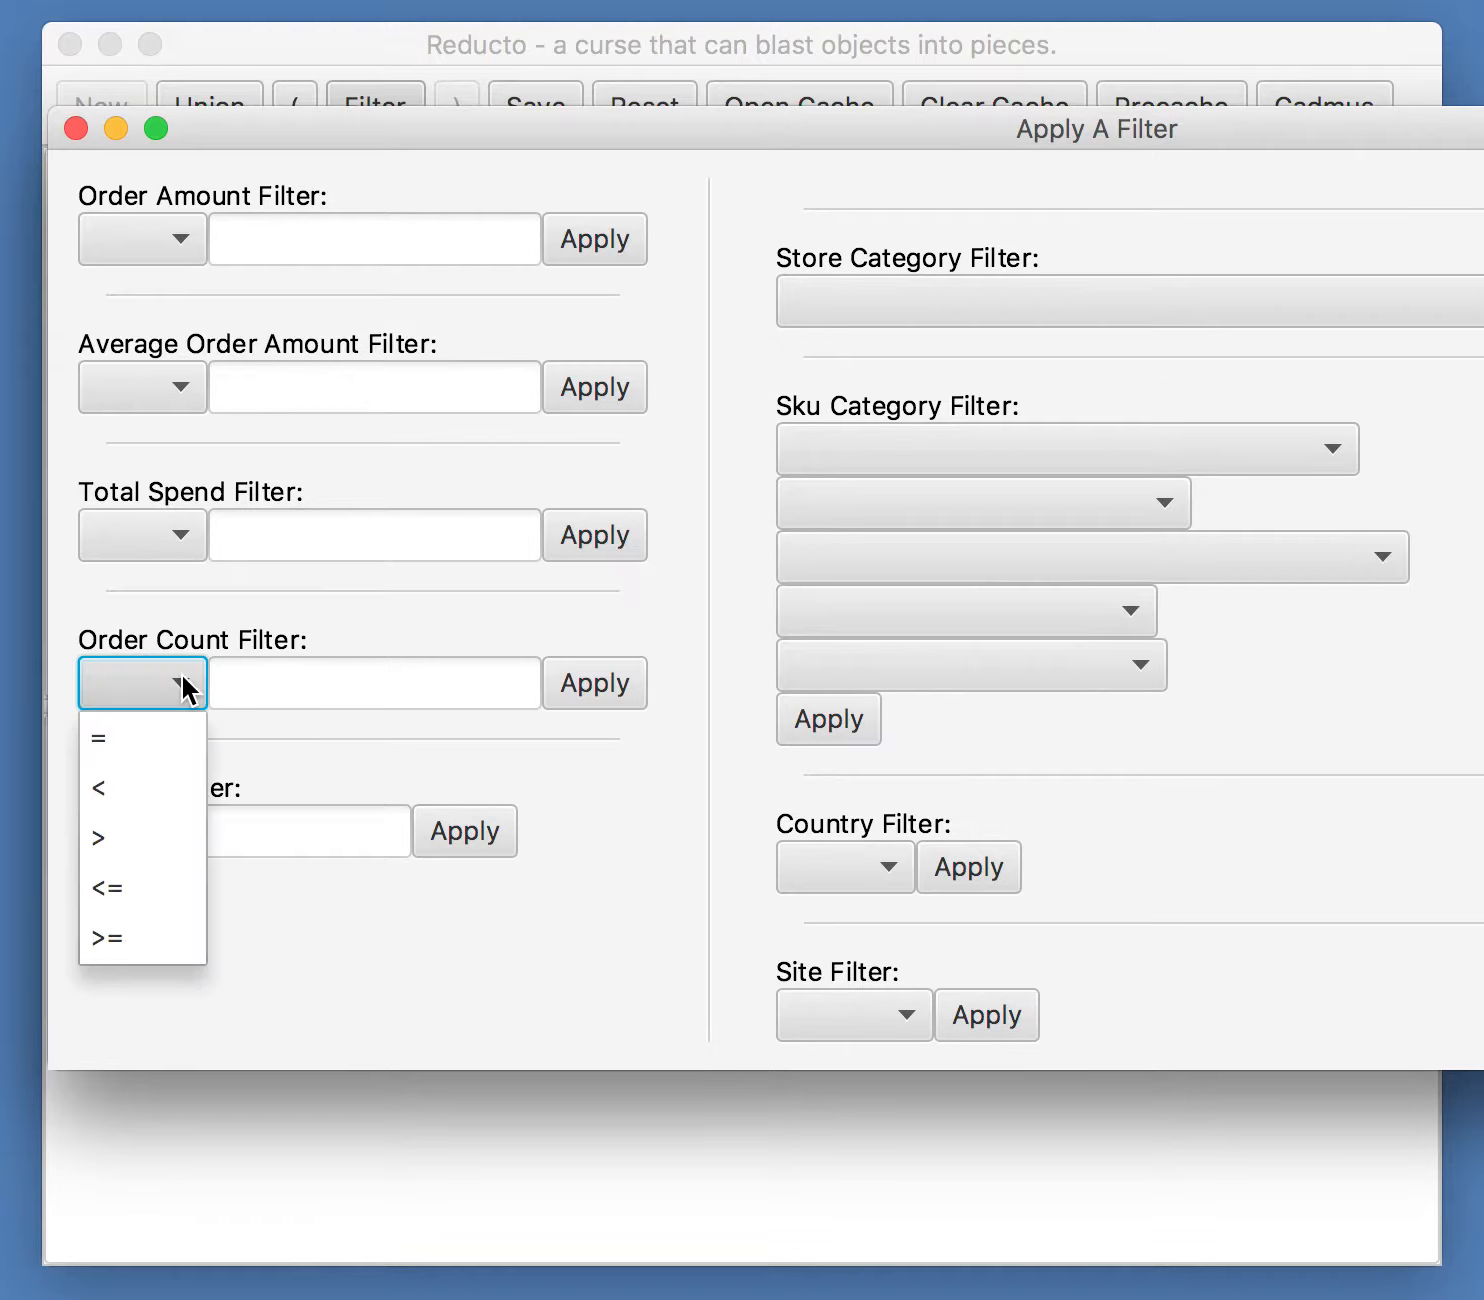
pyautogui.click(133, 749)
pyautogui.click(256, 675)
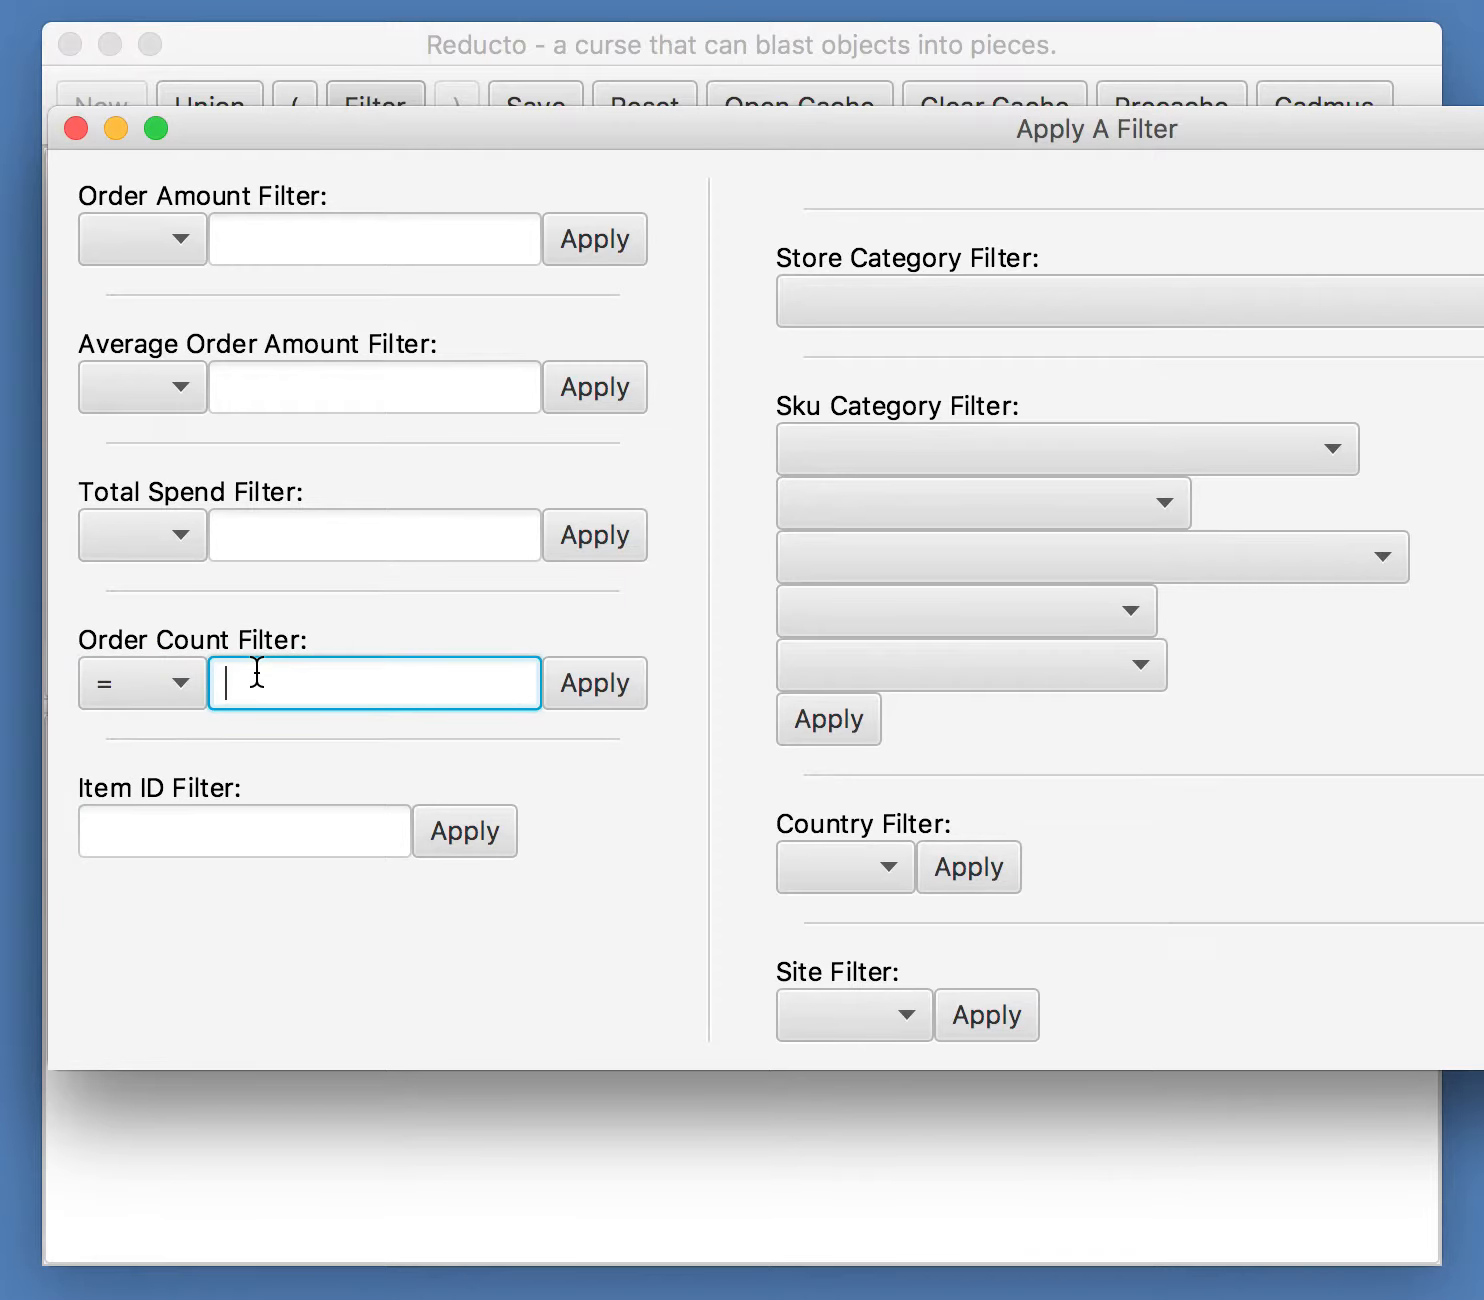
pyautogui.write('1')
pyautogui.click(600, 681)
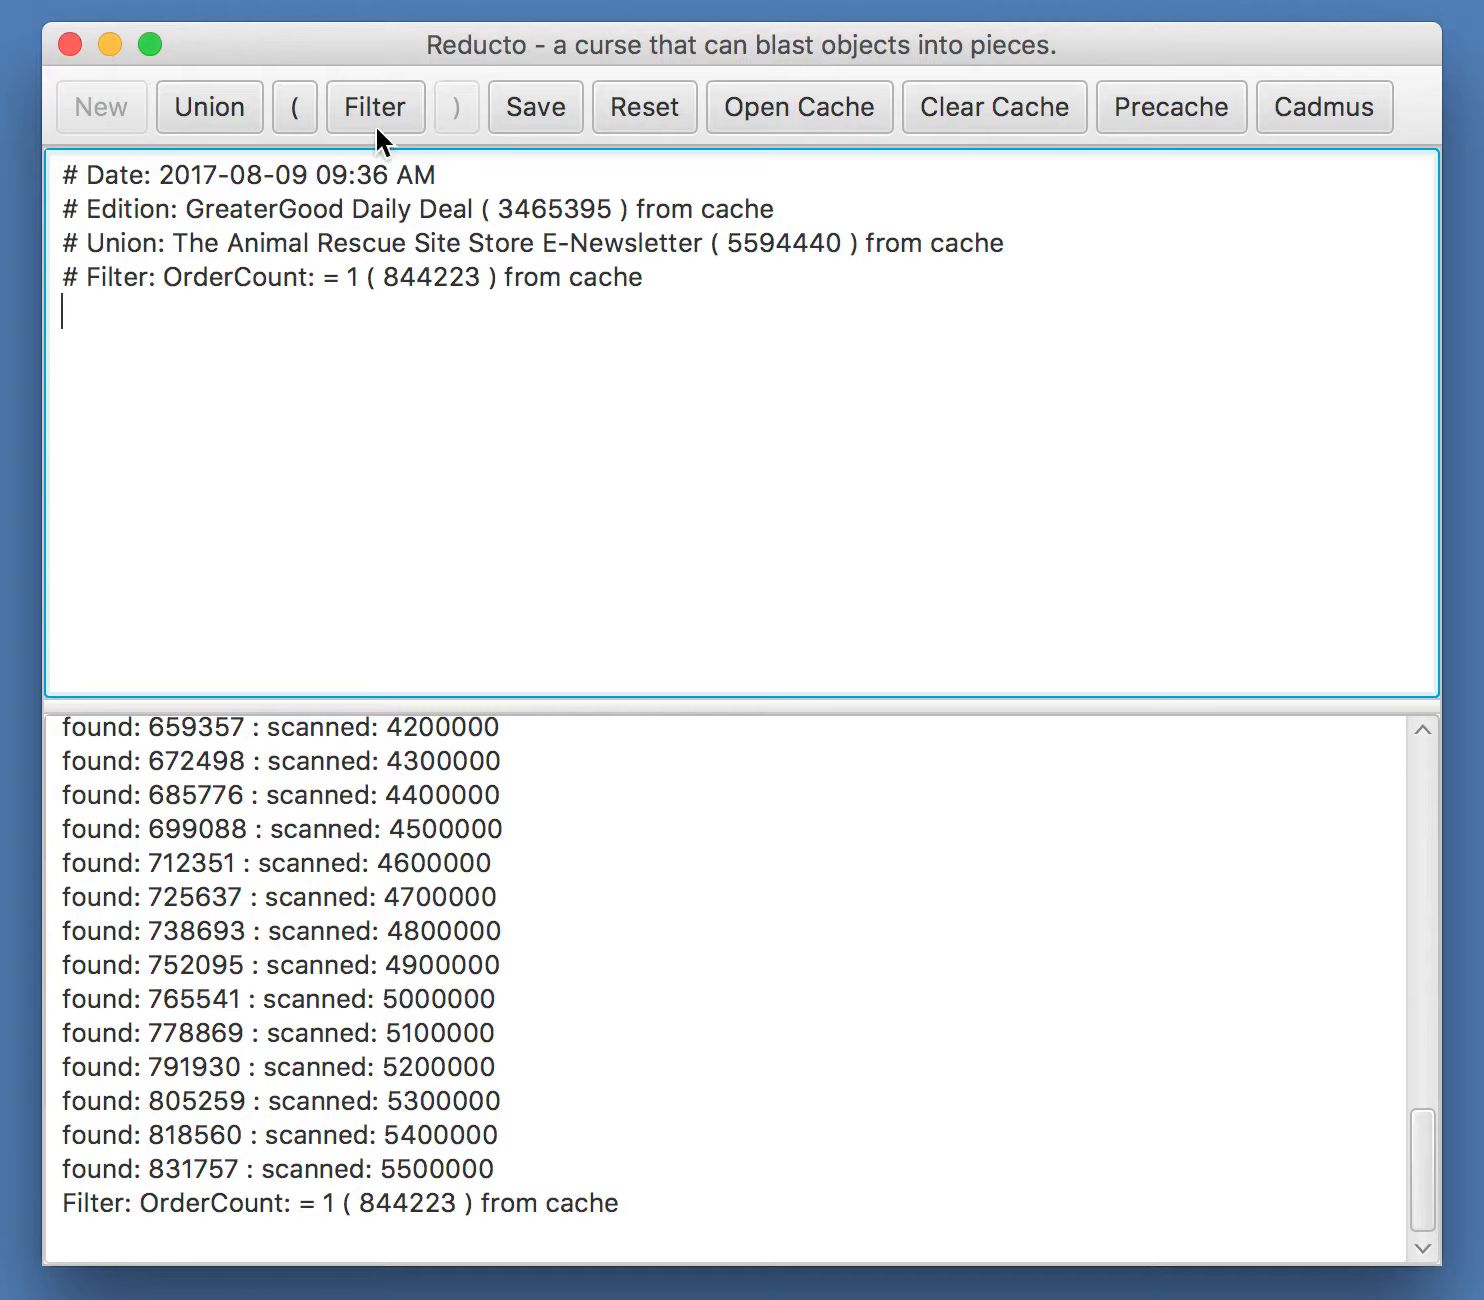
# Open a filter group that uses the boolean operator "and".
pyautogui.click(297, 101)
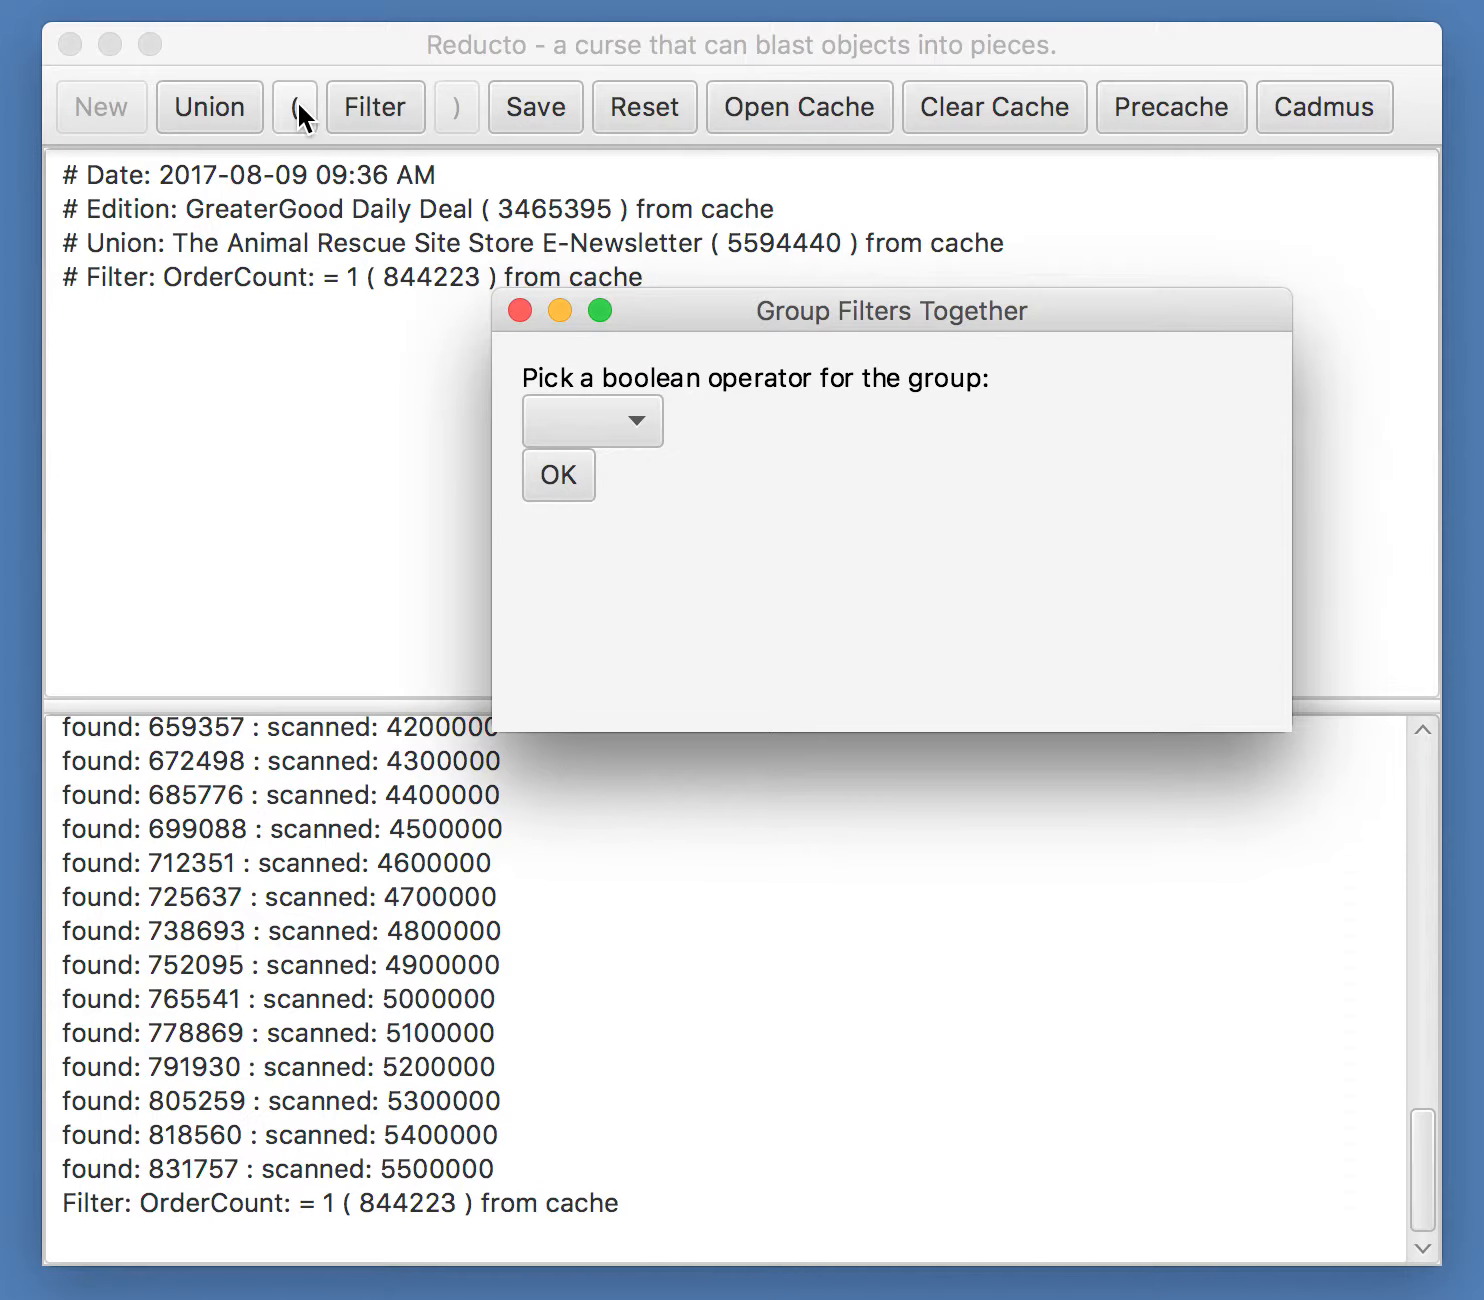
pyautogui.click(637, 421)
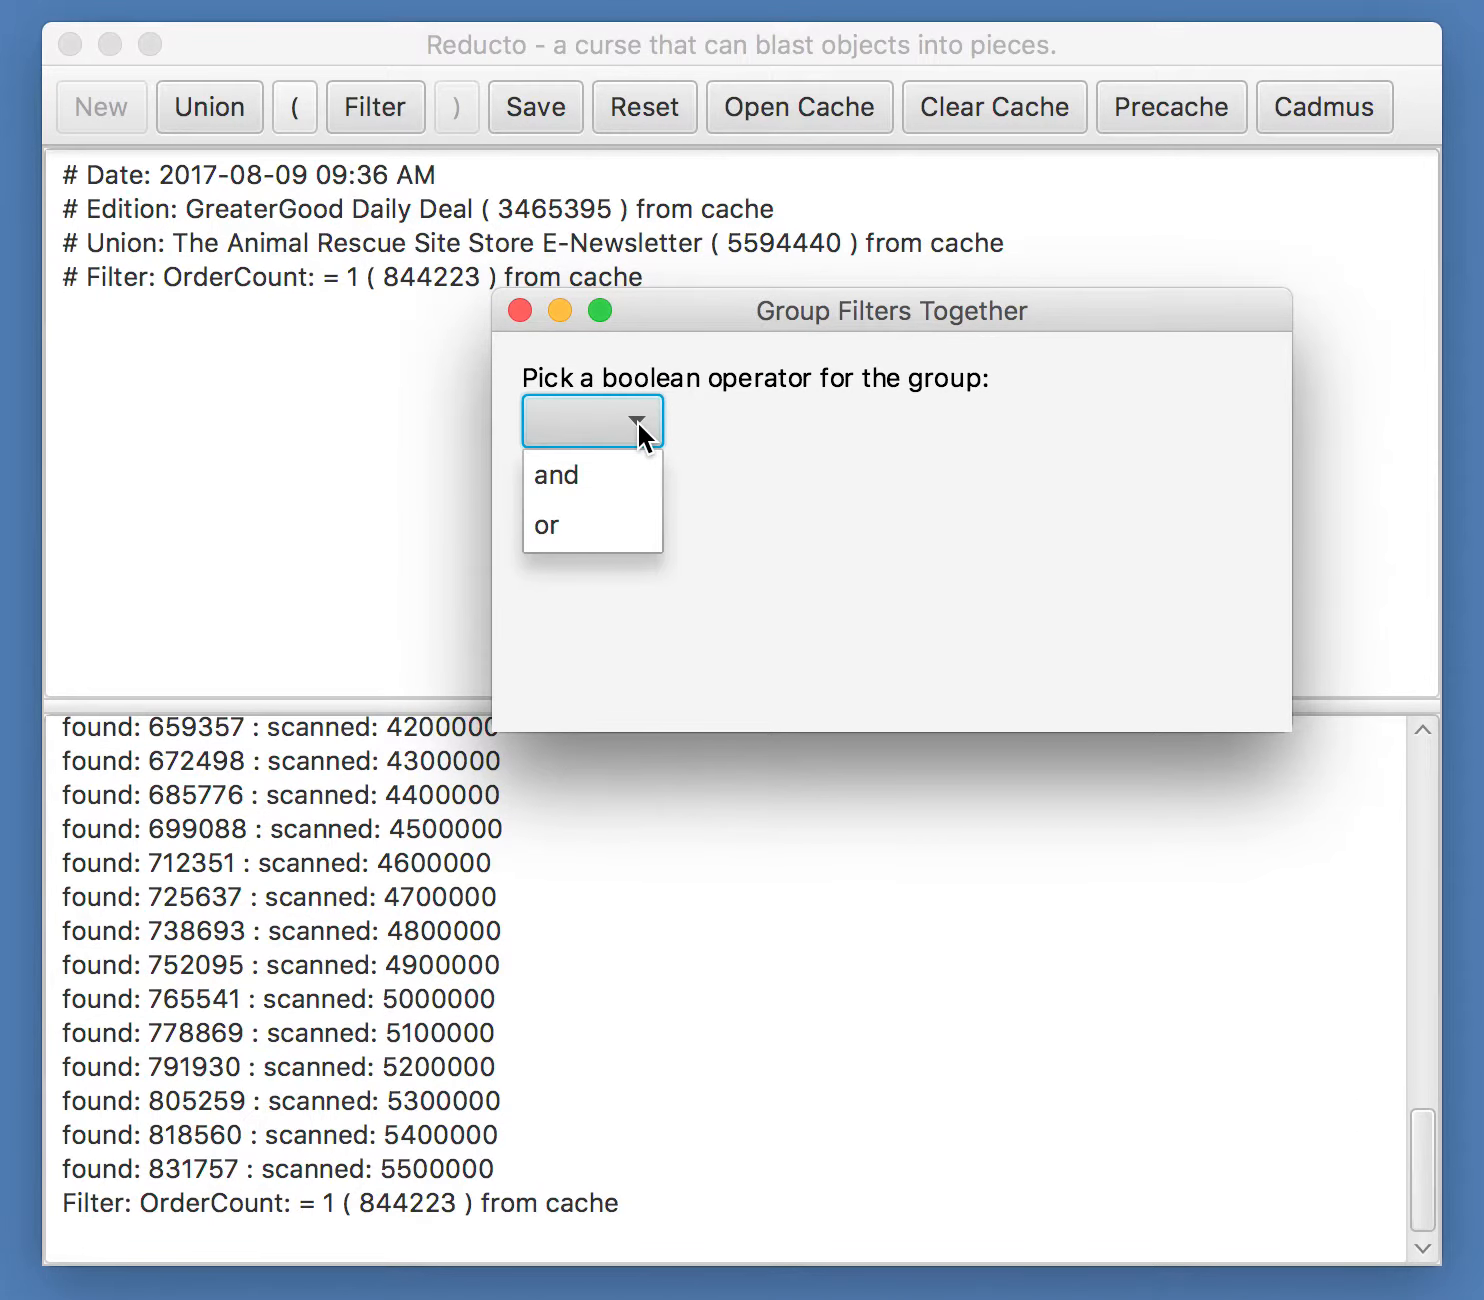
pyautogui.click(577, 476)
pyautogui.click(567, 473)
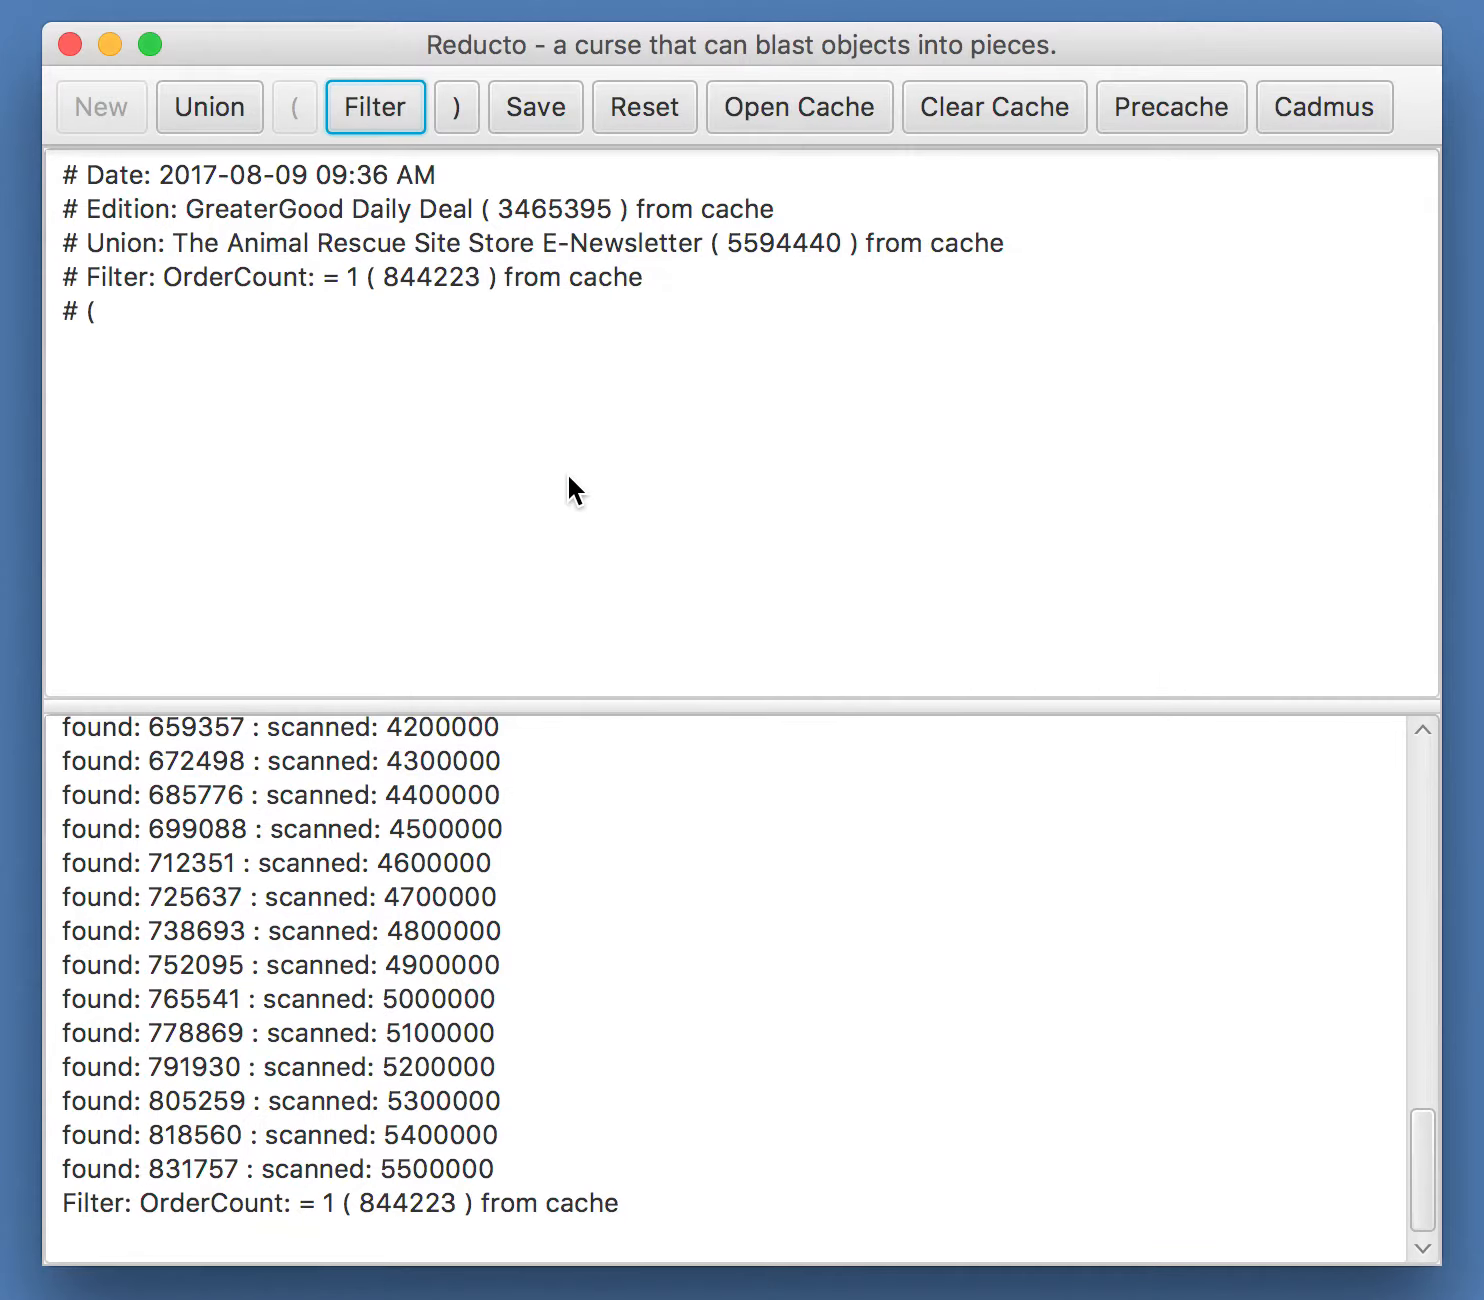
# Add a store category filter for 366 - Bracelets to the open filter group.
pyautogui.click(389, 92)
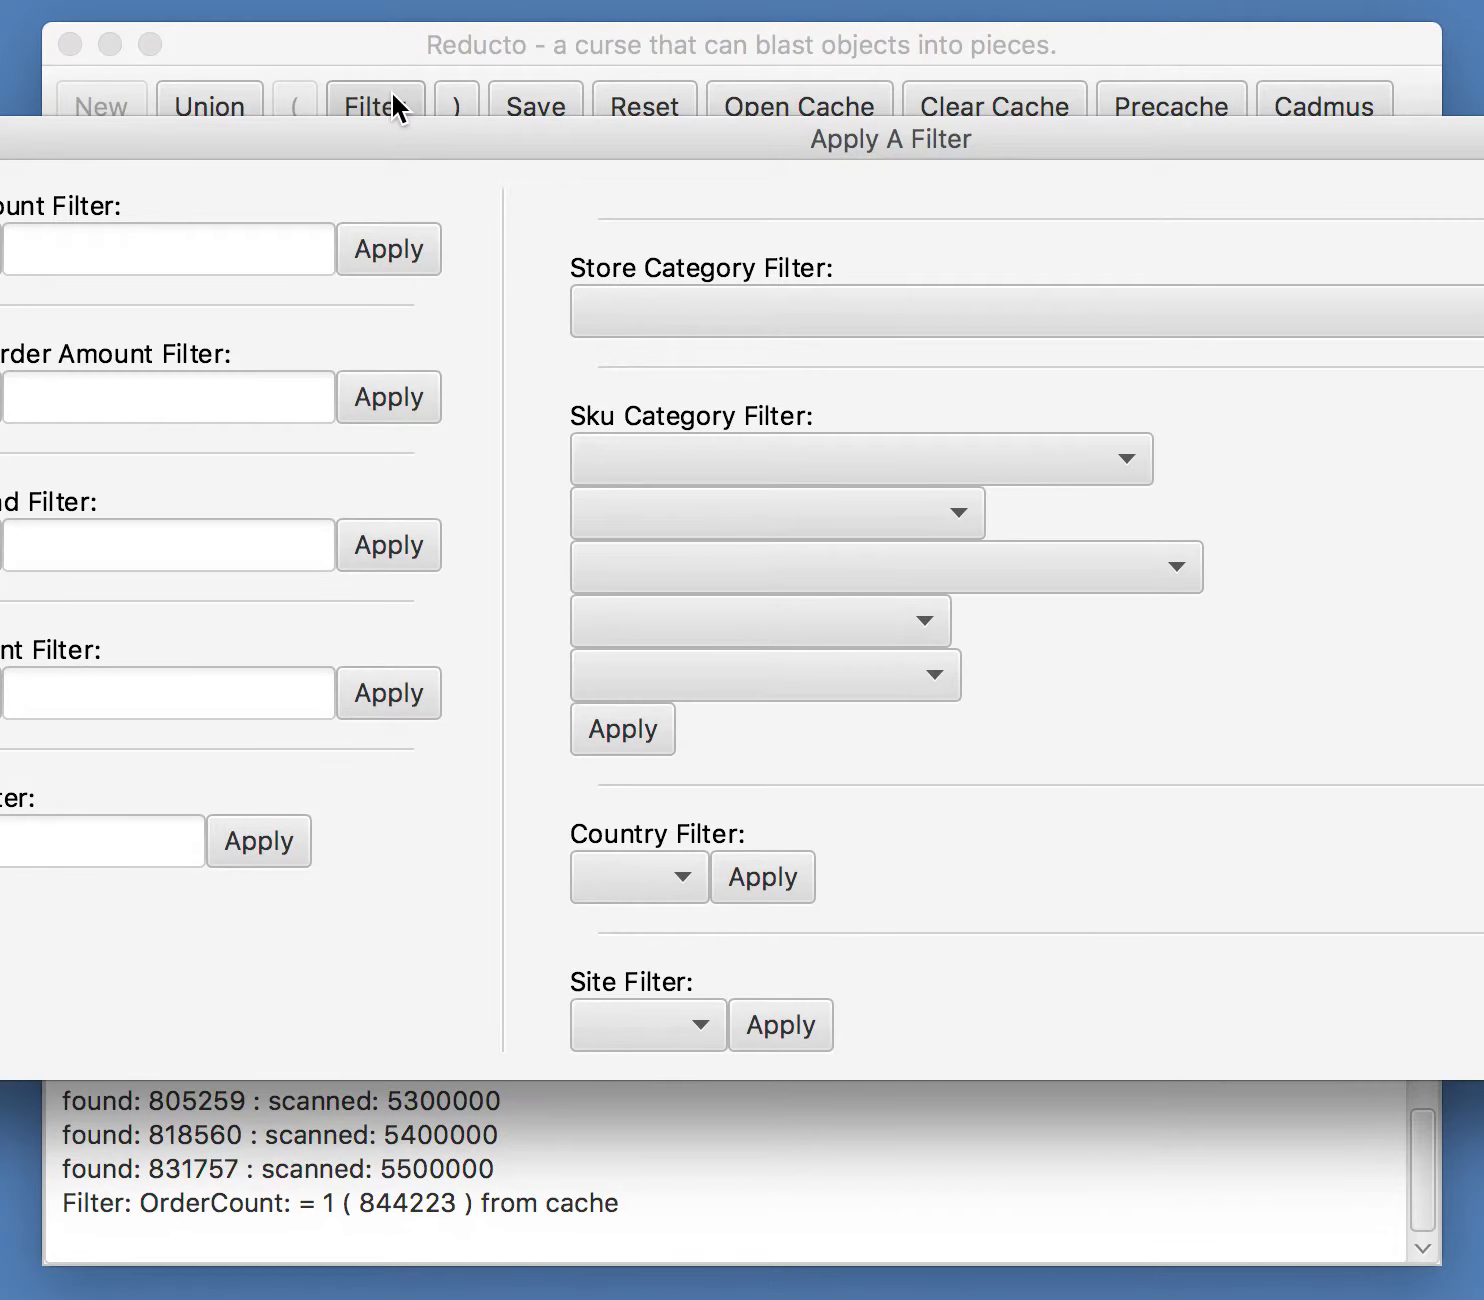
pyautogui.click(1042, 316)
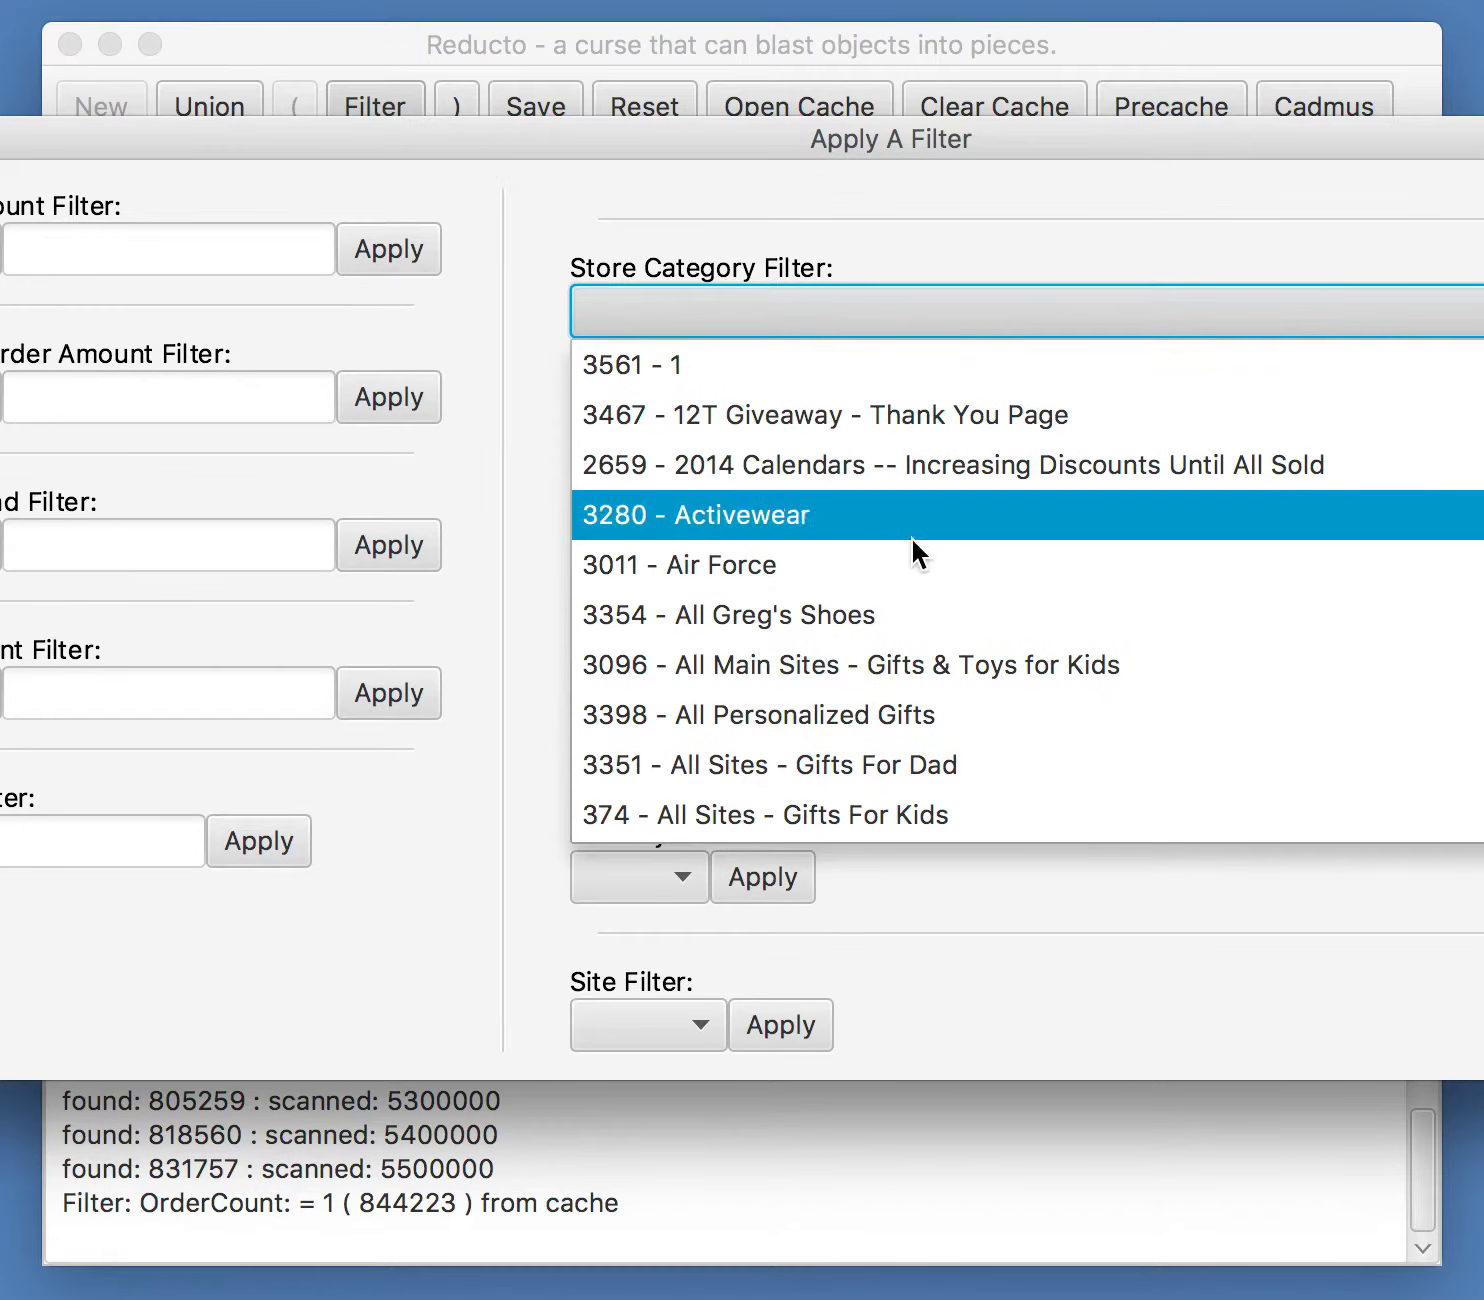
pyautogui.scroll(-10, 919, 561)
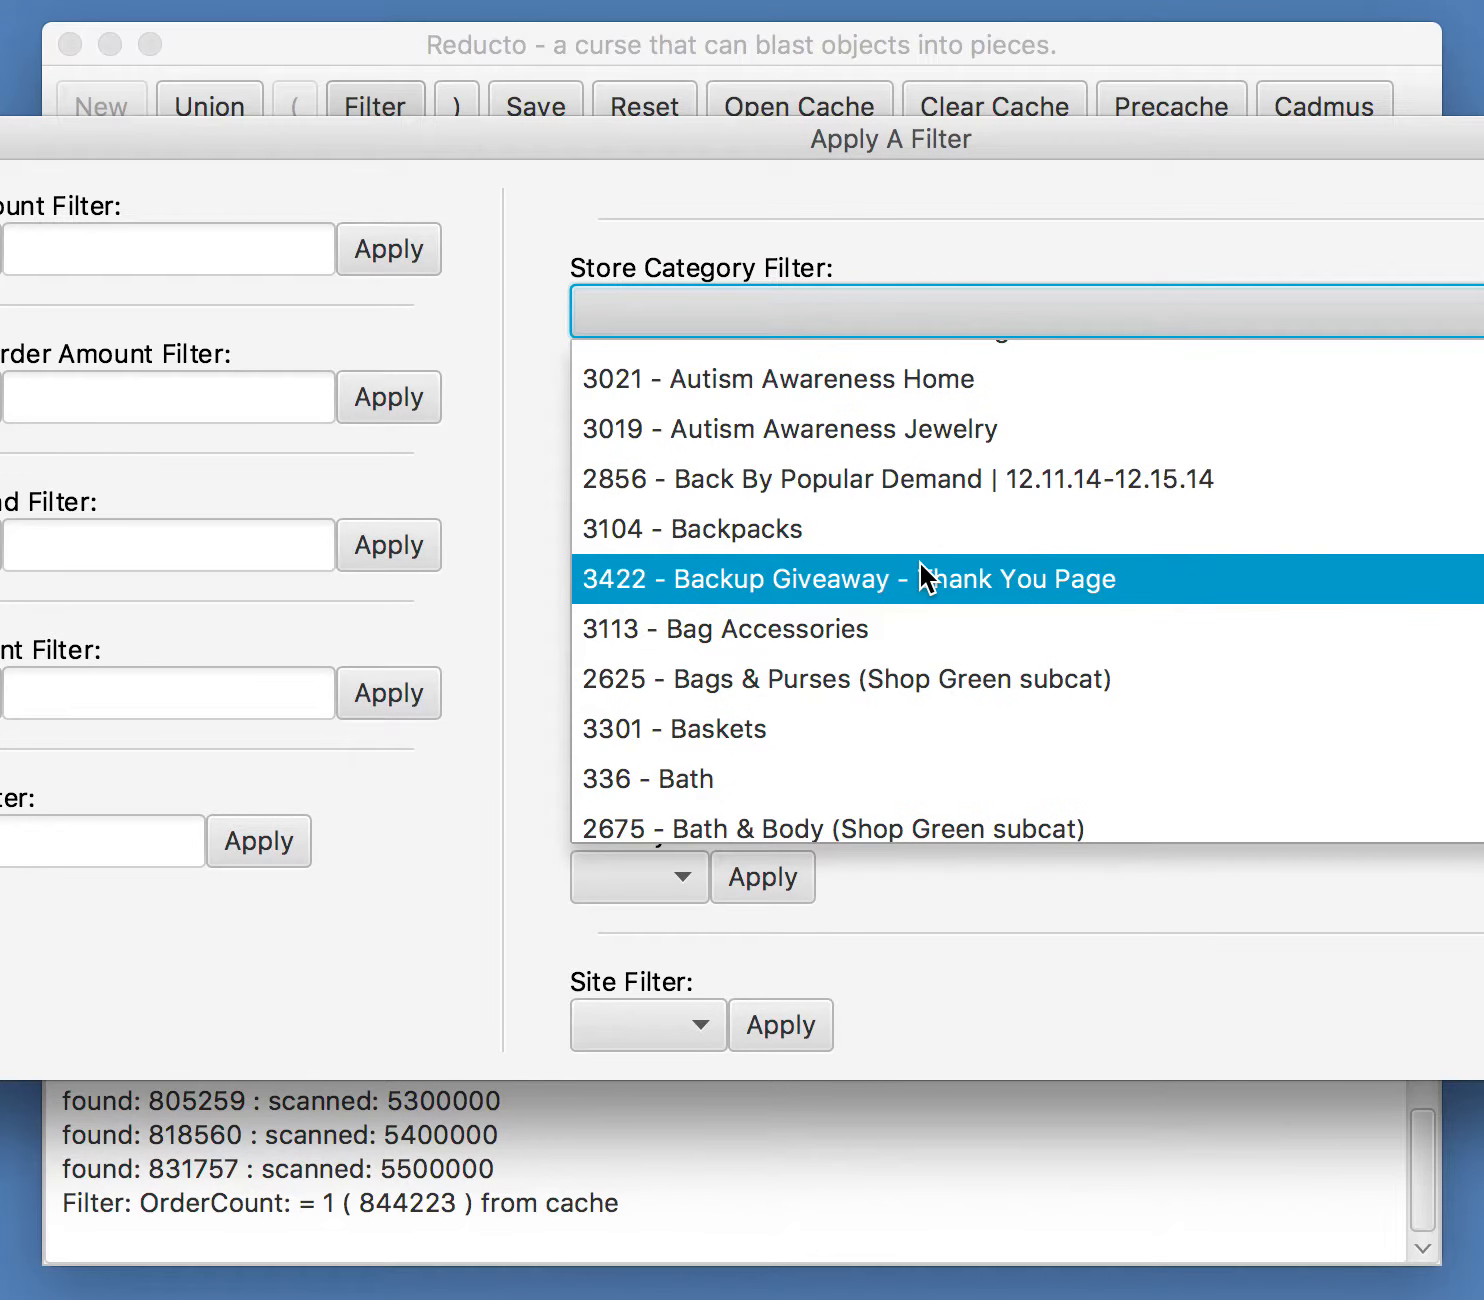
pyautogui.scroll(-5, 920, 561)
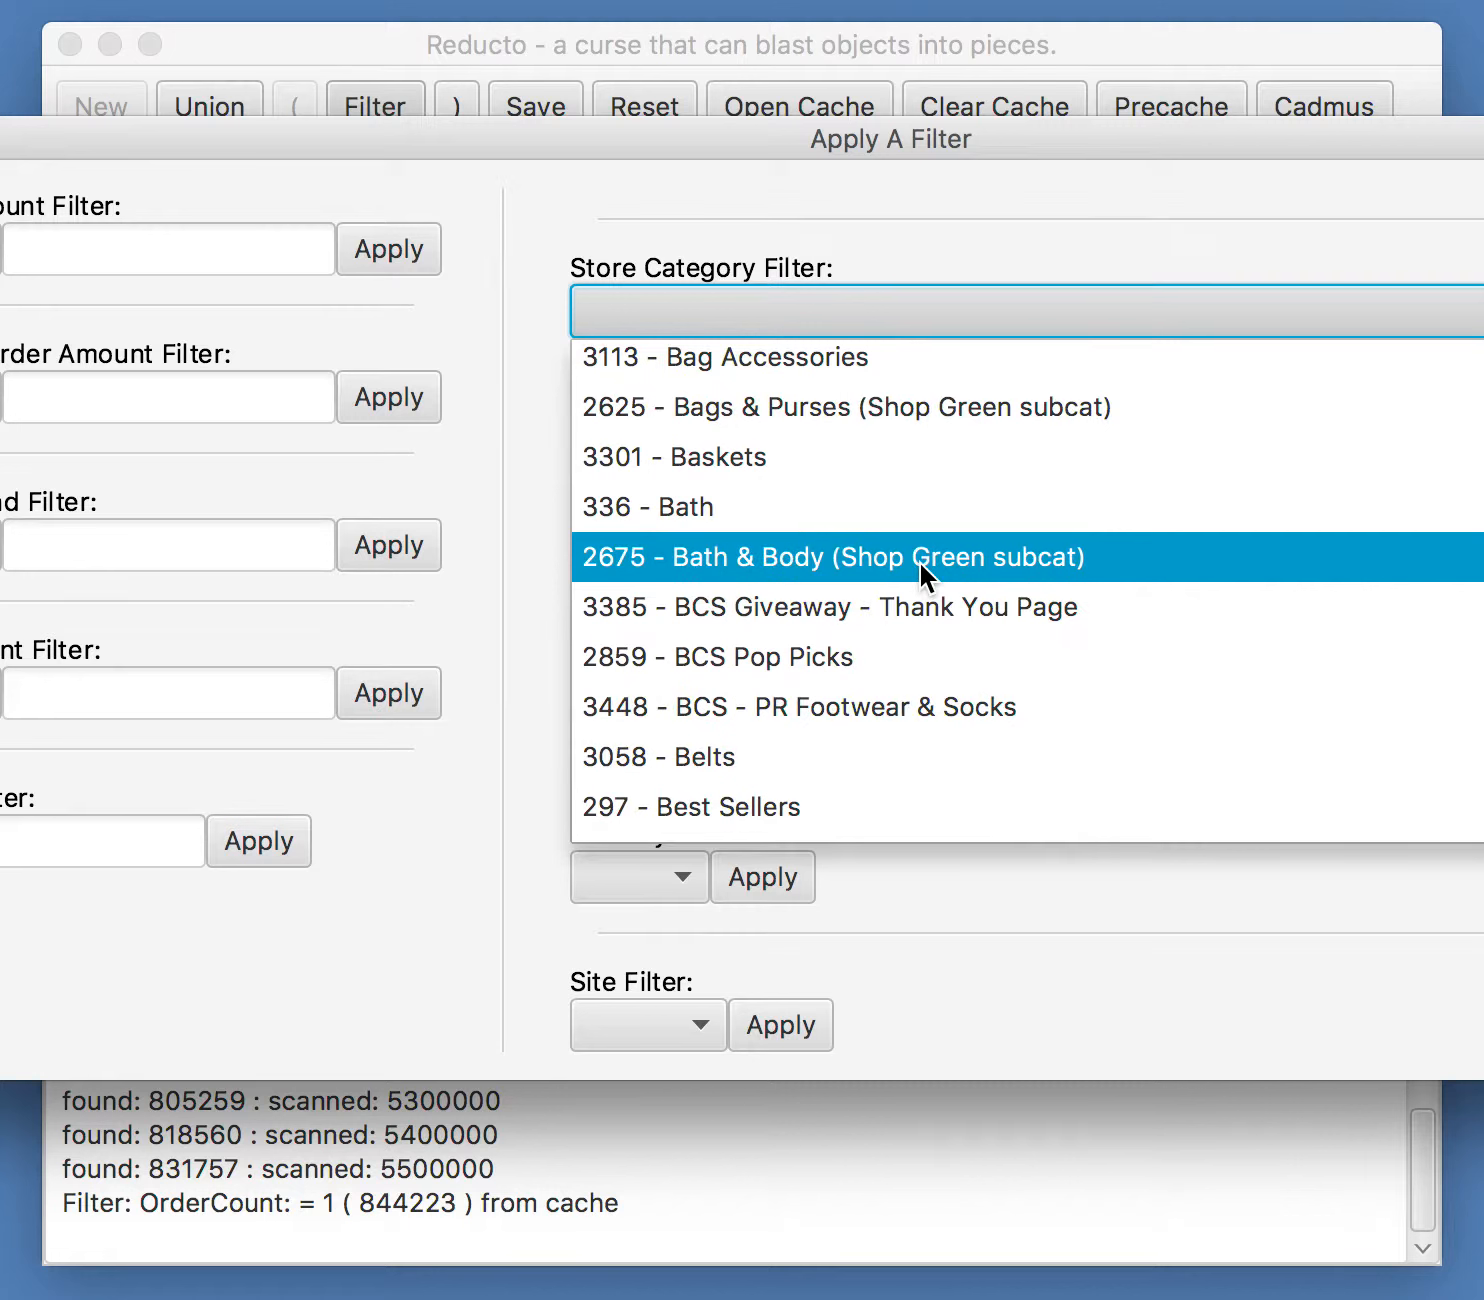
pyautogui.scroll(-5, 920, 561)
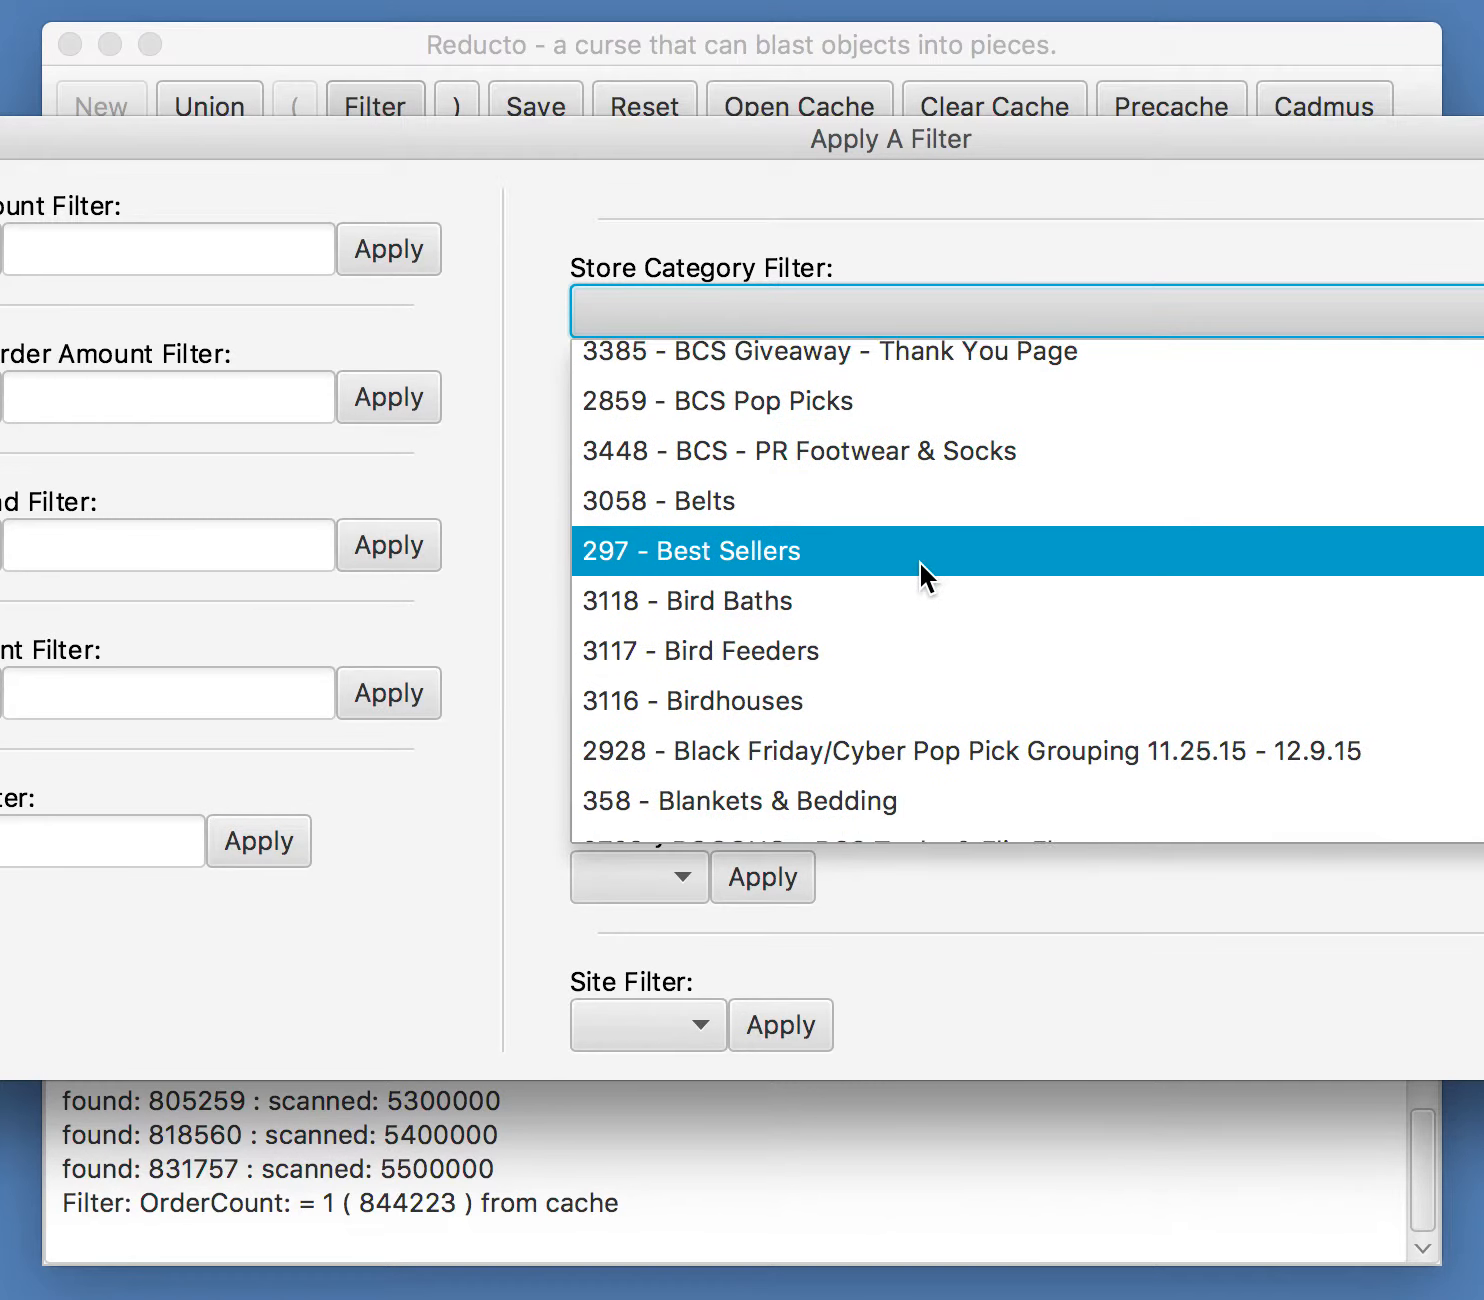
pyautogui.scroll(-2, 919, 561)
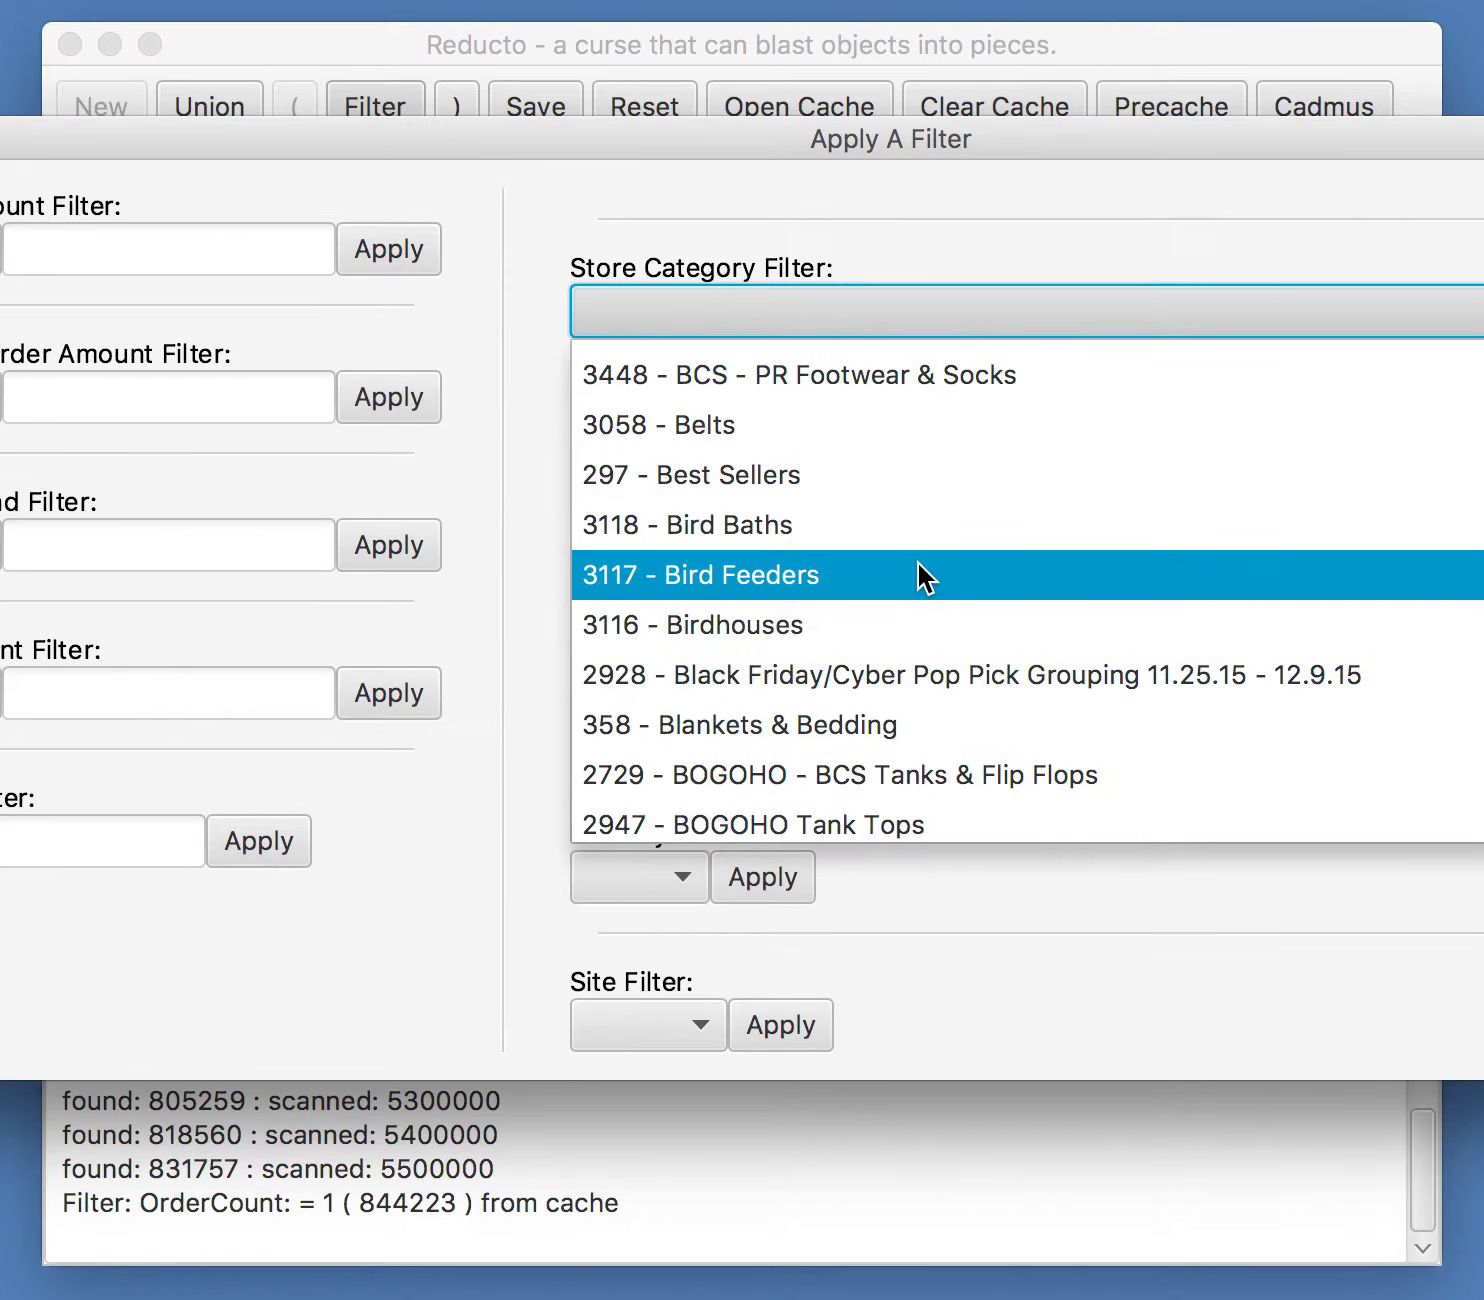
pyautogui.scroll(-4, 901, 586)
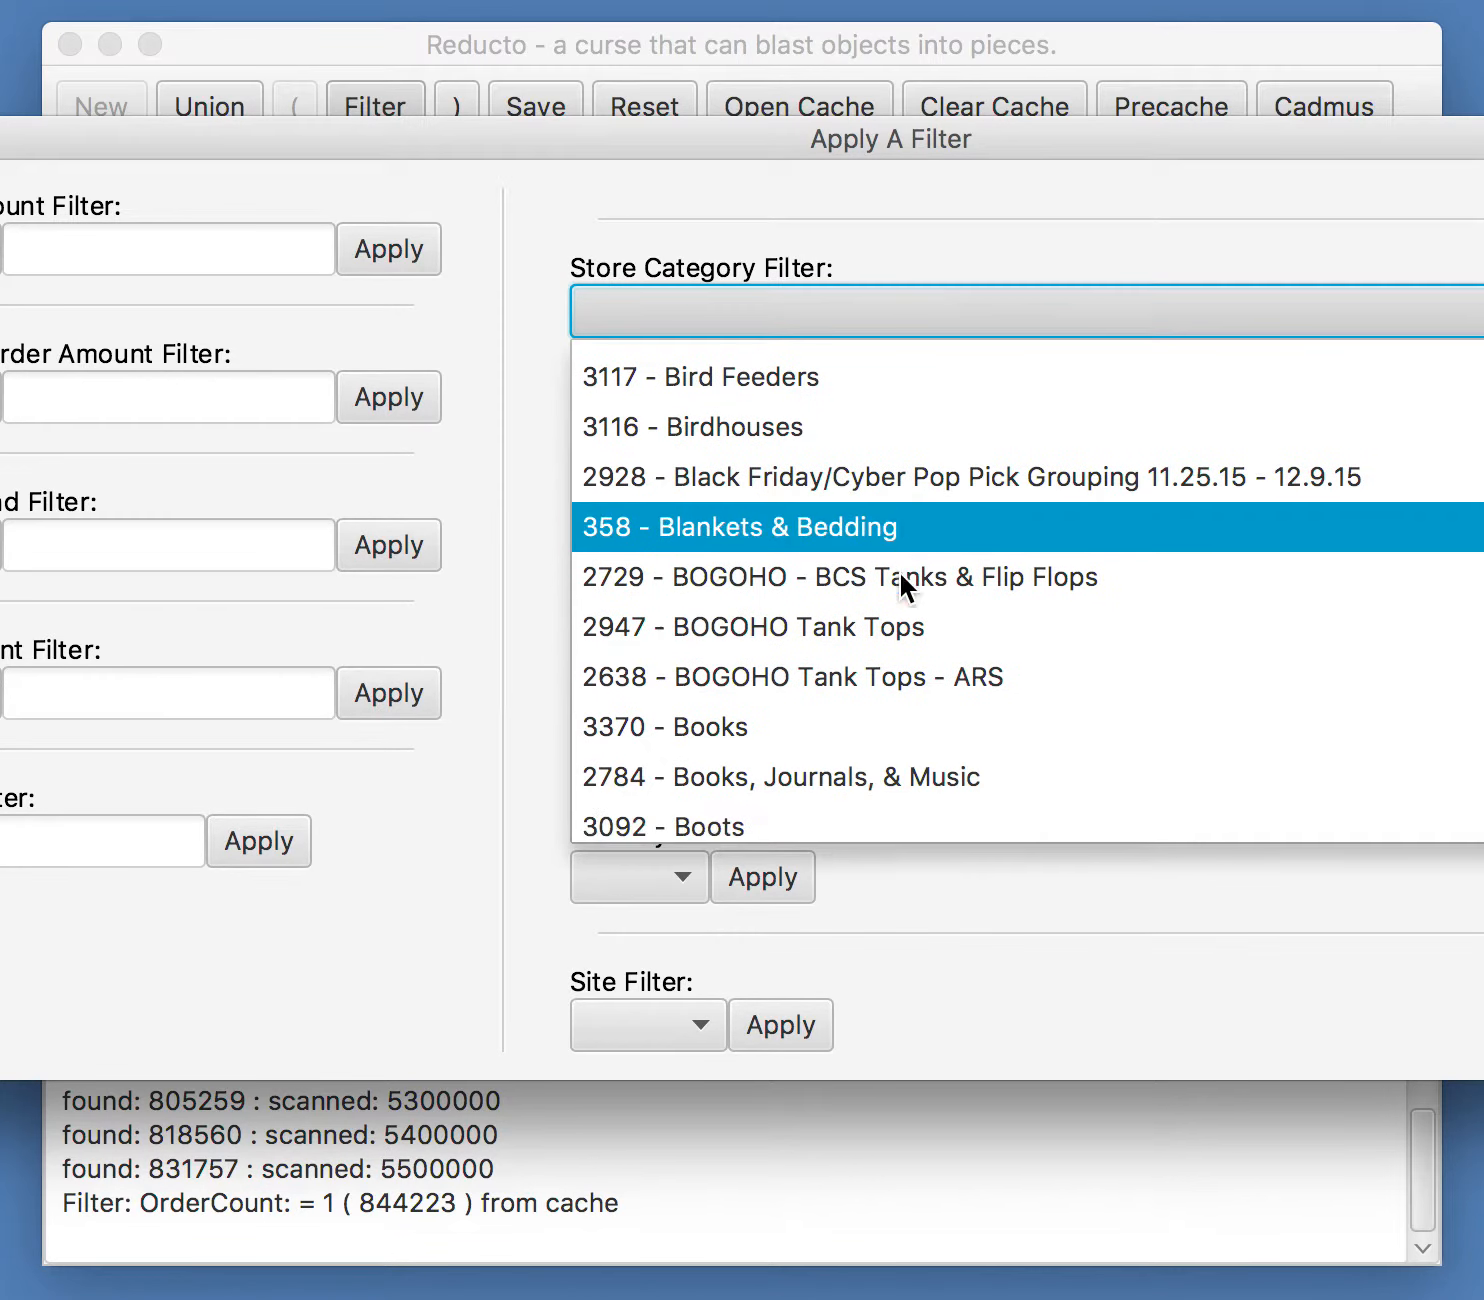
pyautogui.scroll(-5, 900, 580)
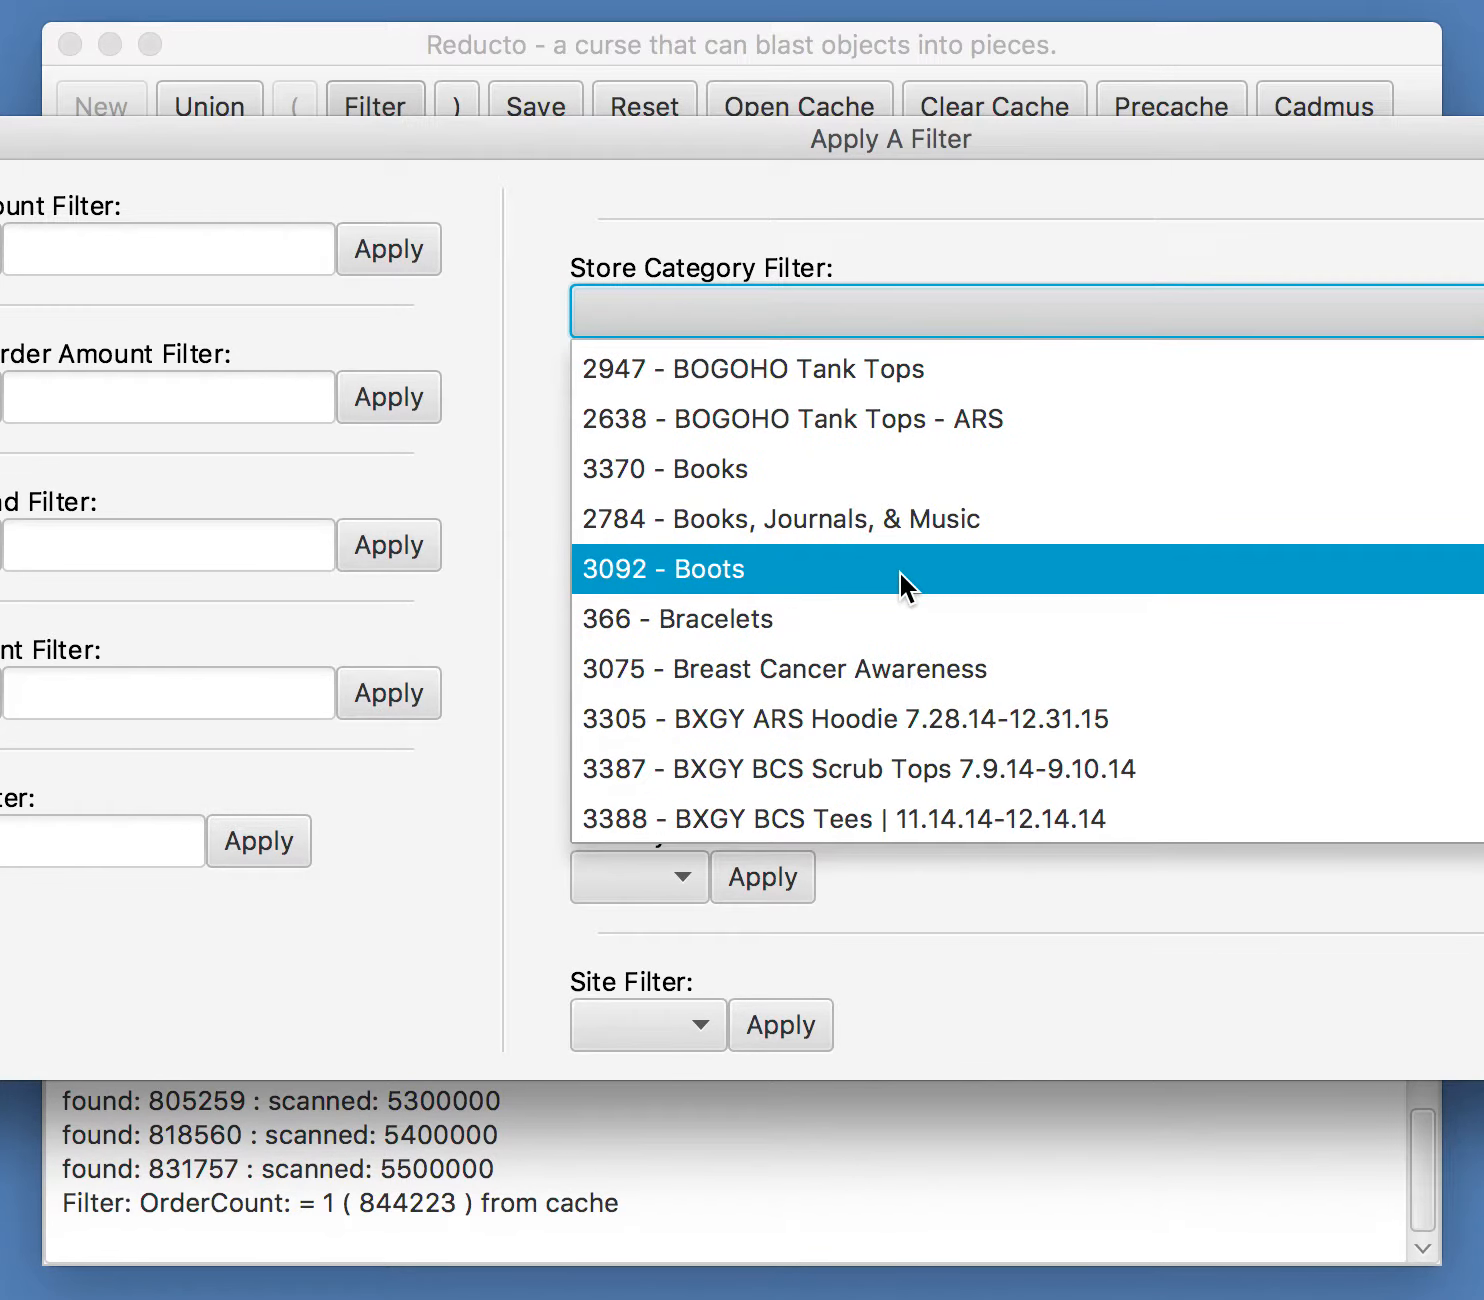
pyautogui.click(807, 622)
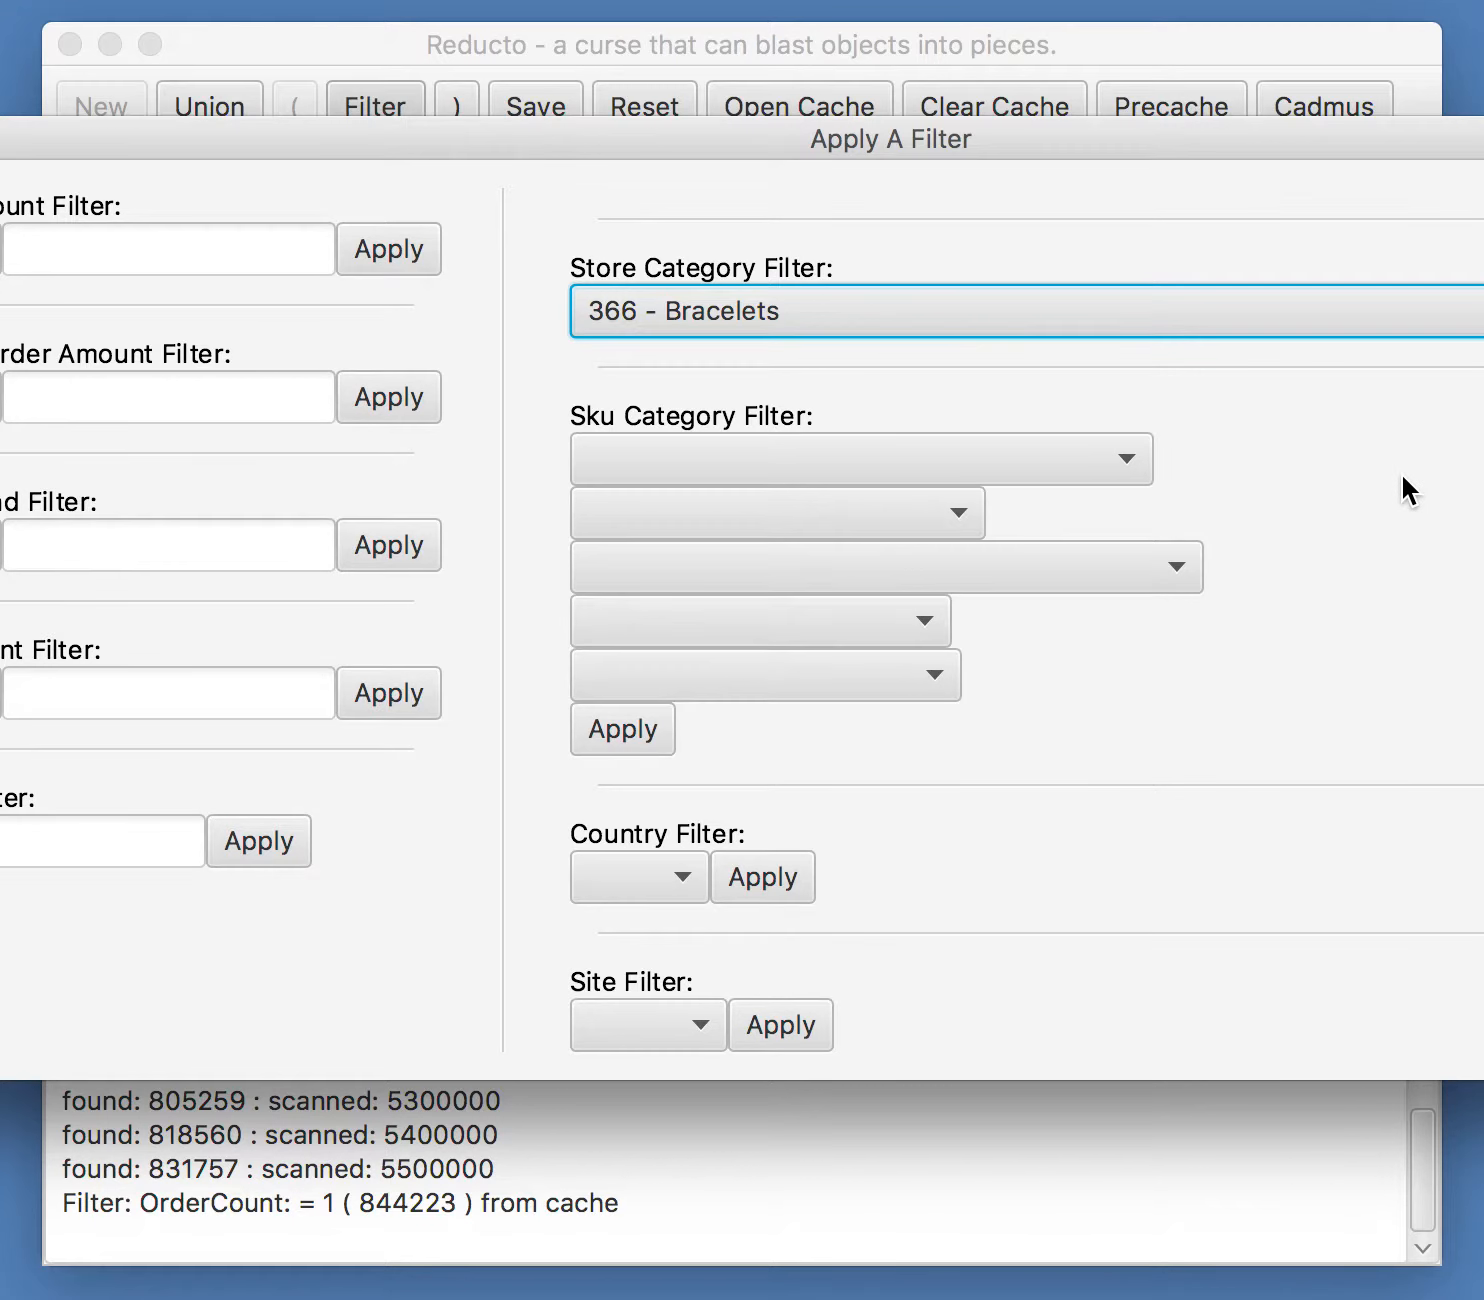
pyautogui.moveTo(1254, 125); pyautogui.dragTo(739, 142)
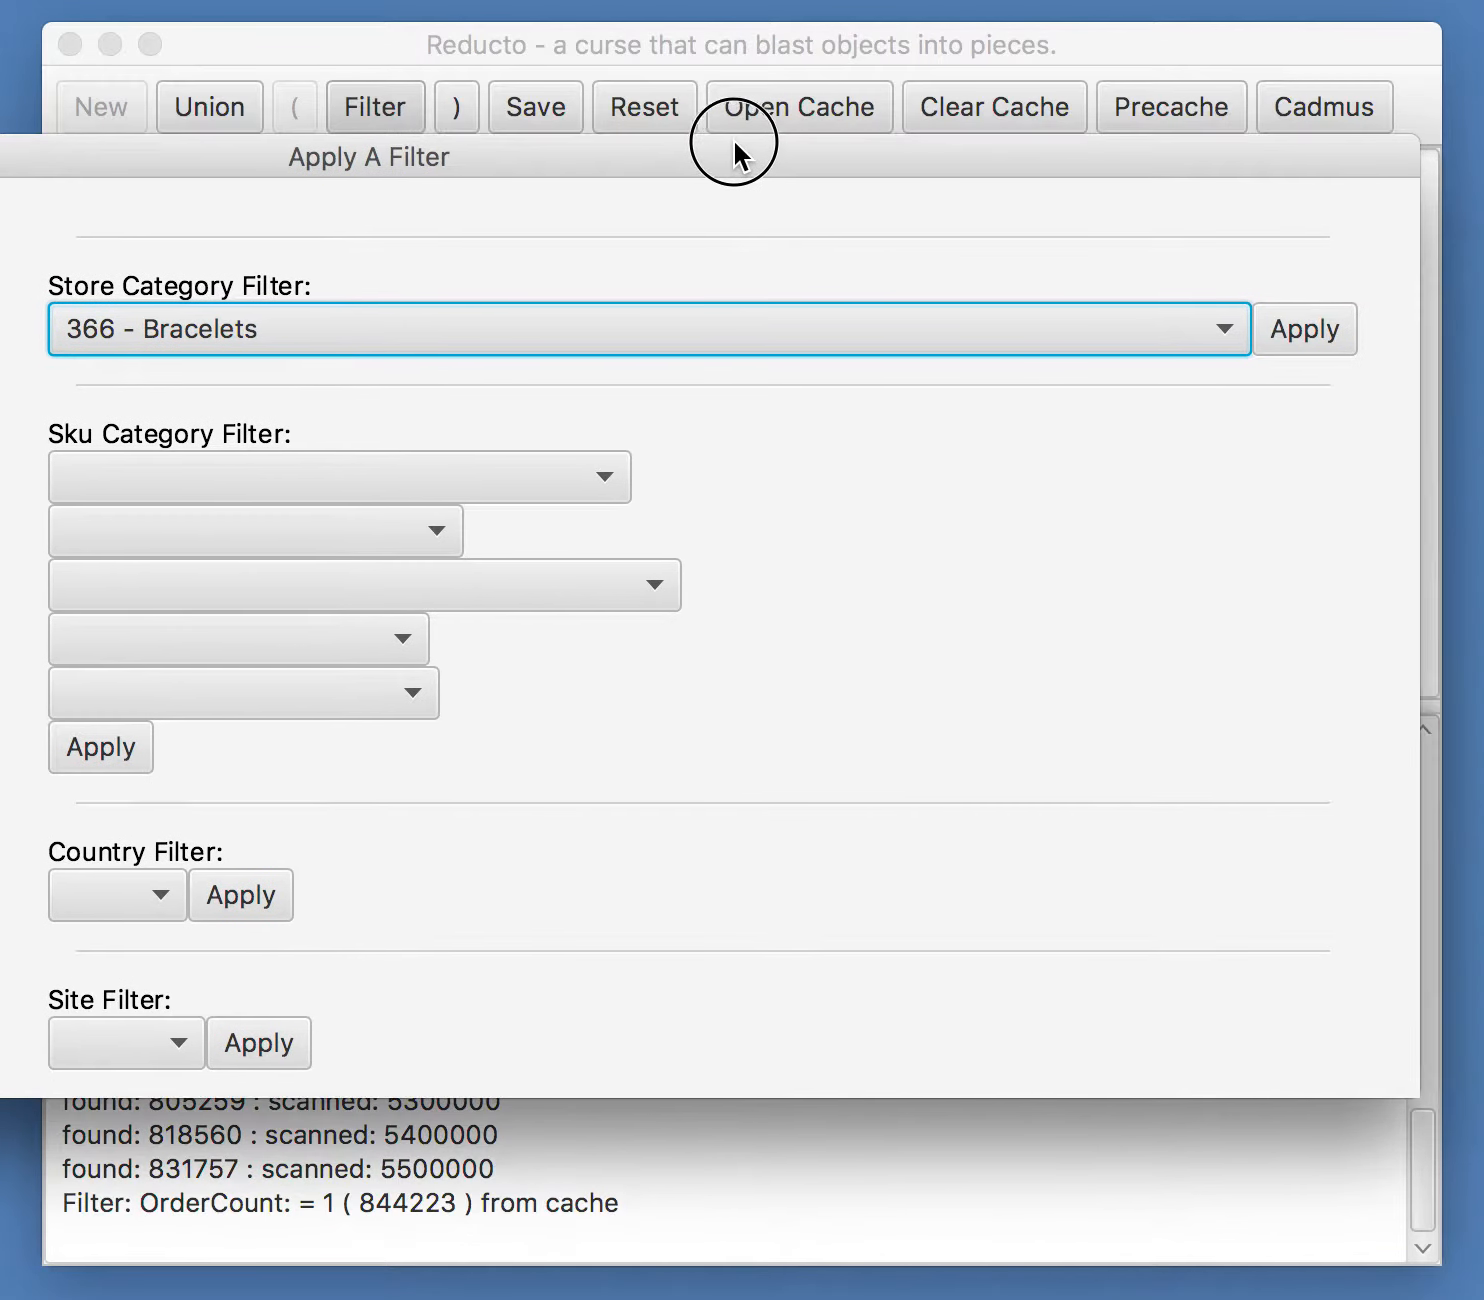
pyautogui.click(1310, 330)
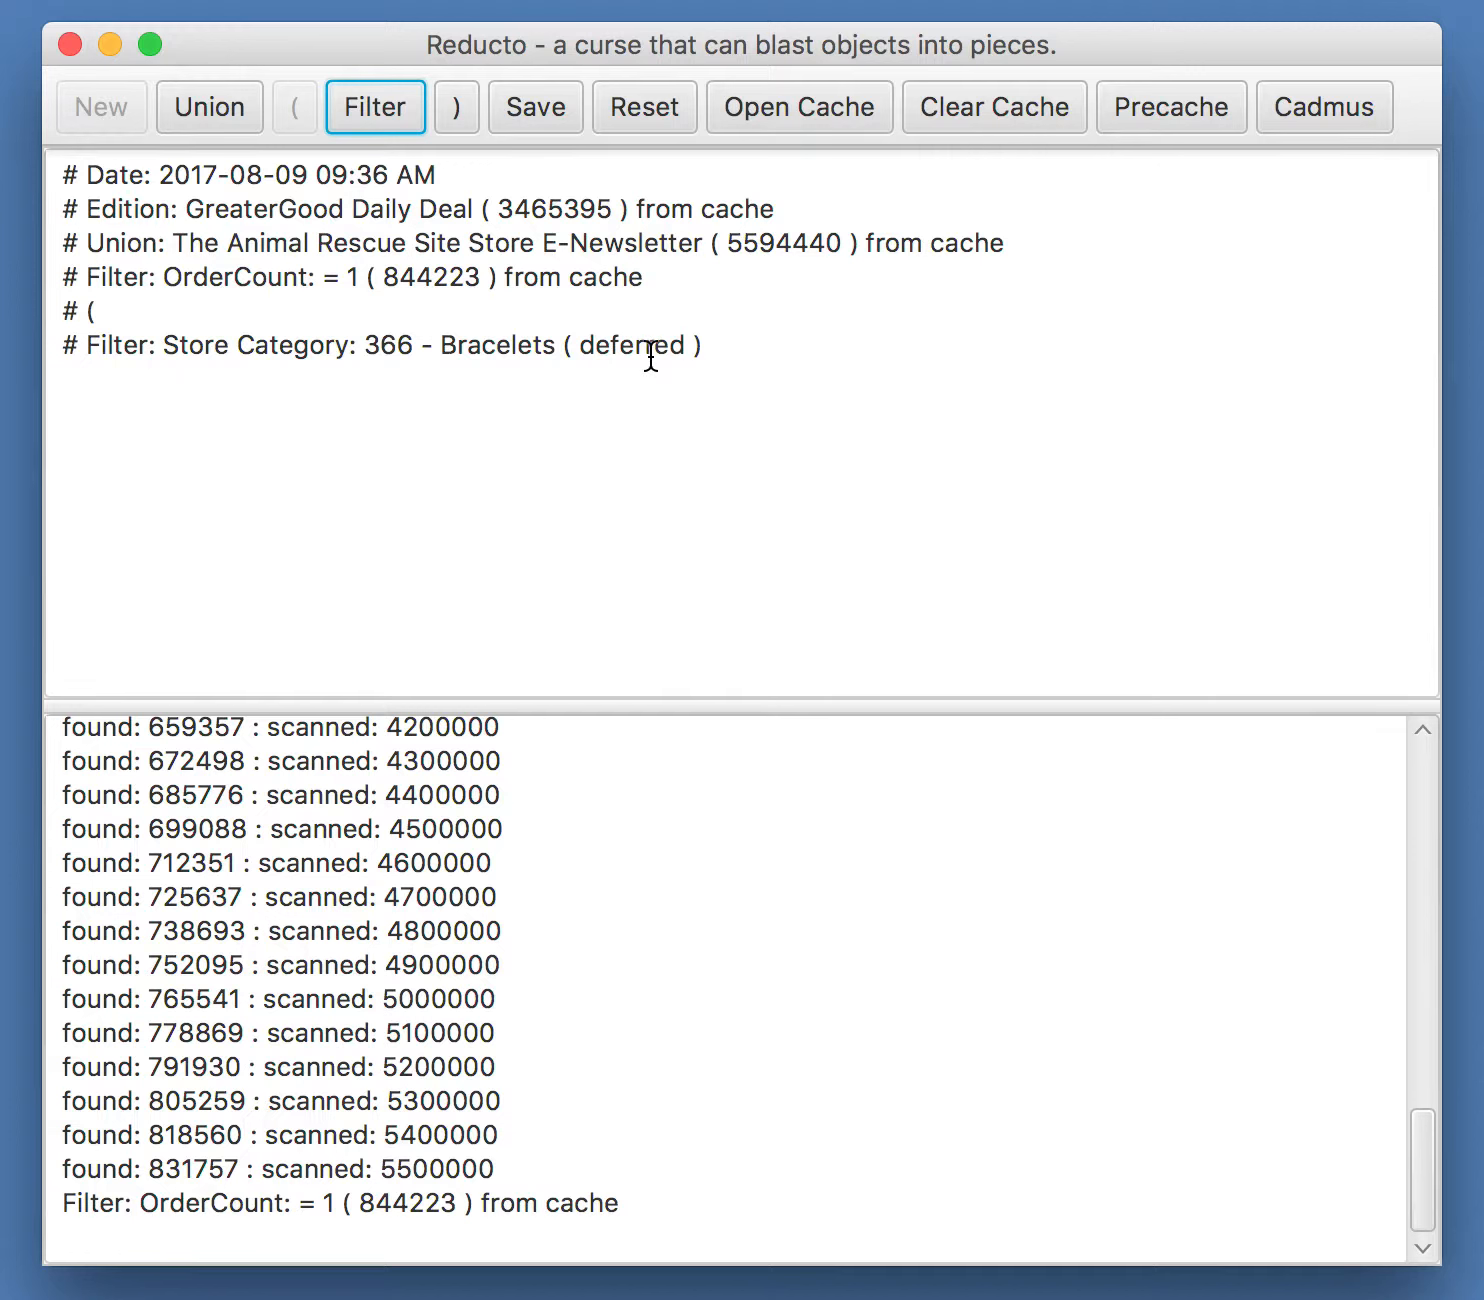
# Add a Sku category filter to the group with the second-level category set to Purple Paw or Animal Icon.
pyautogui.click(365, 111)
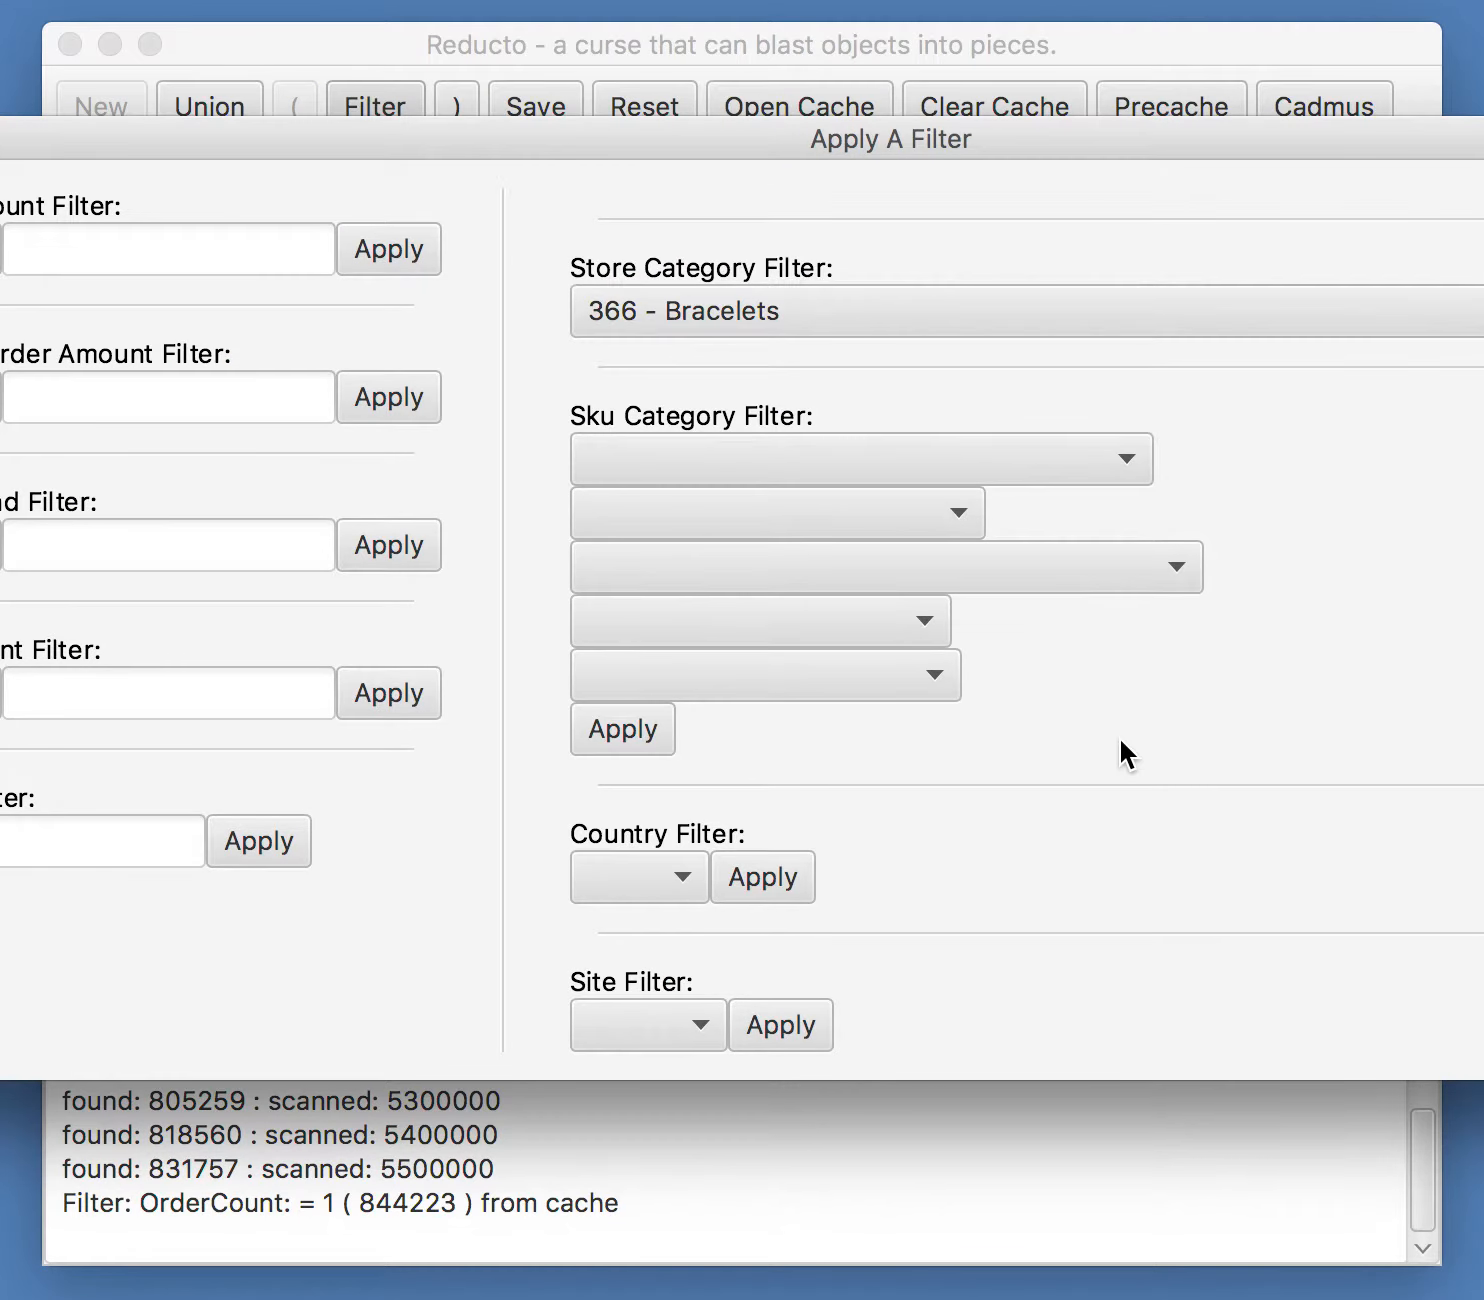
pyautogui.click(956, 560)
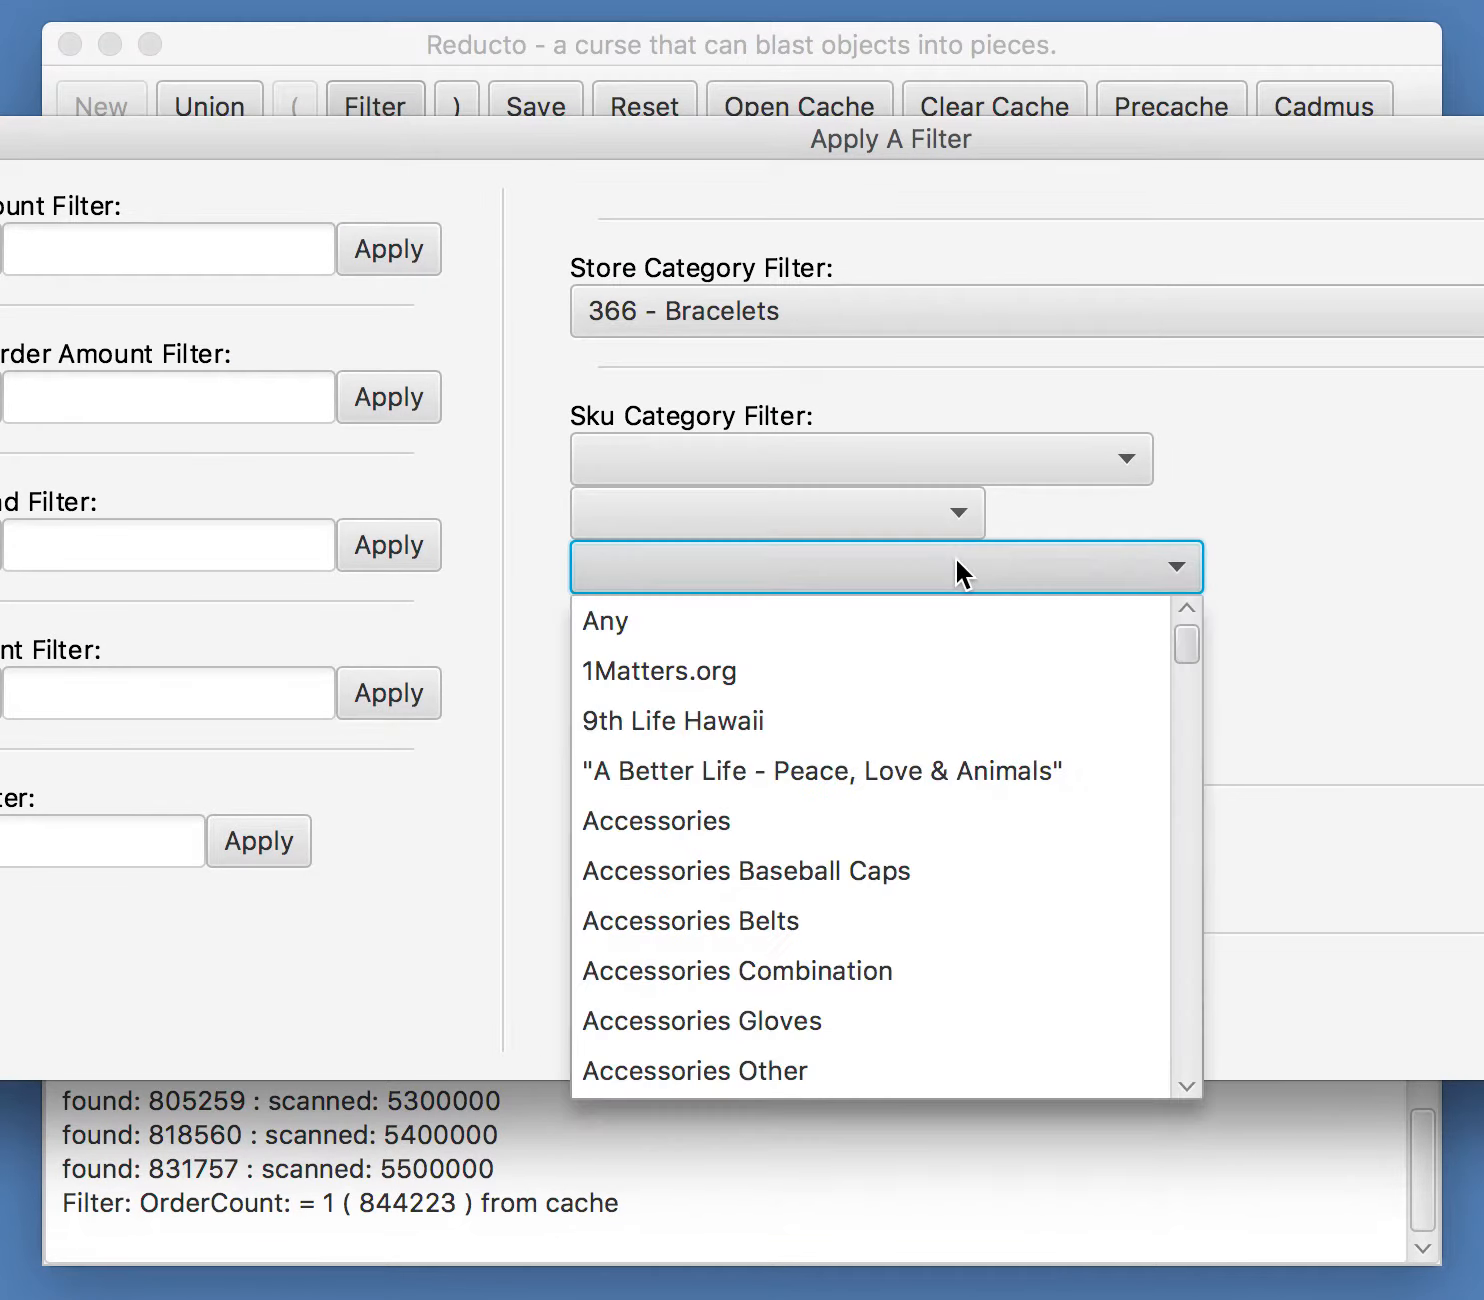
pyautogui.click(947, 501)
pyautogui.click(948, 501)
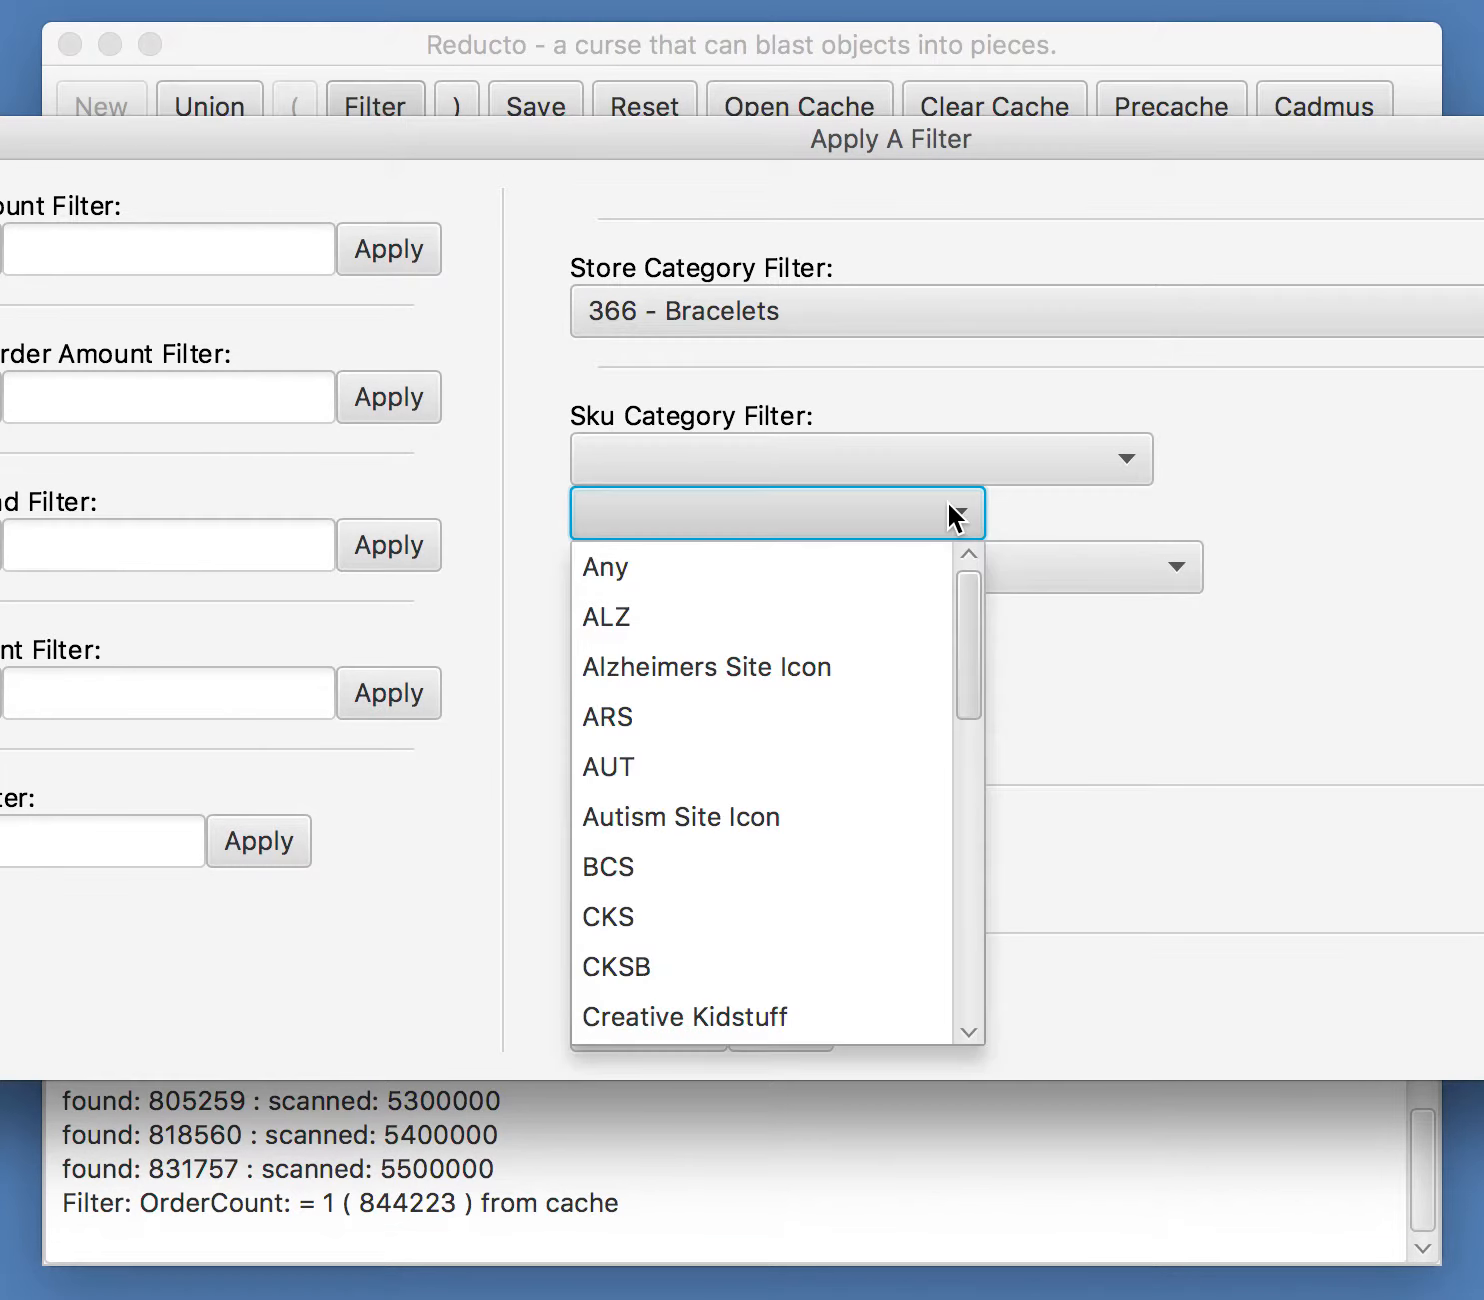
pyautogui.scroll(-10, 866, 776)
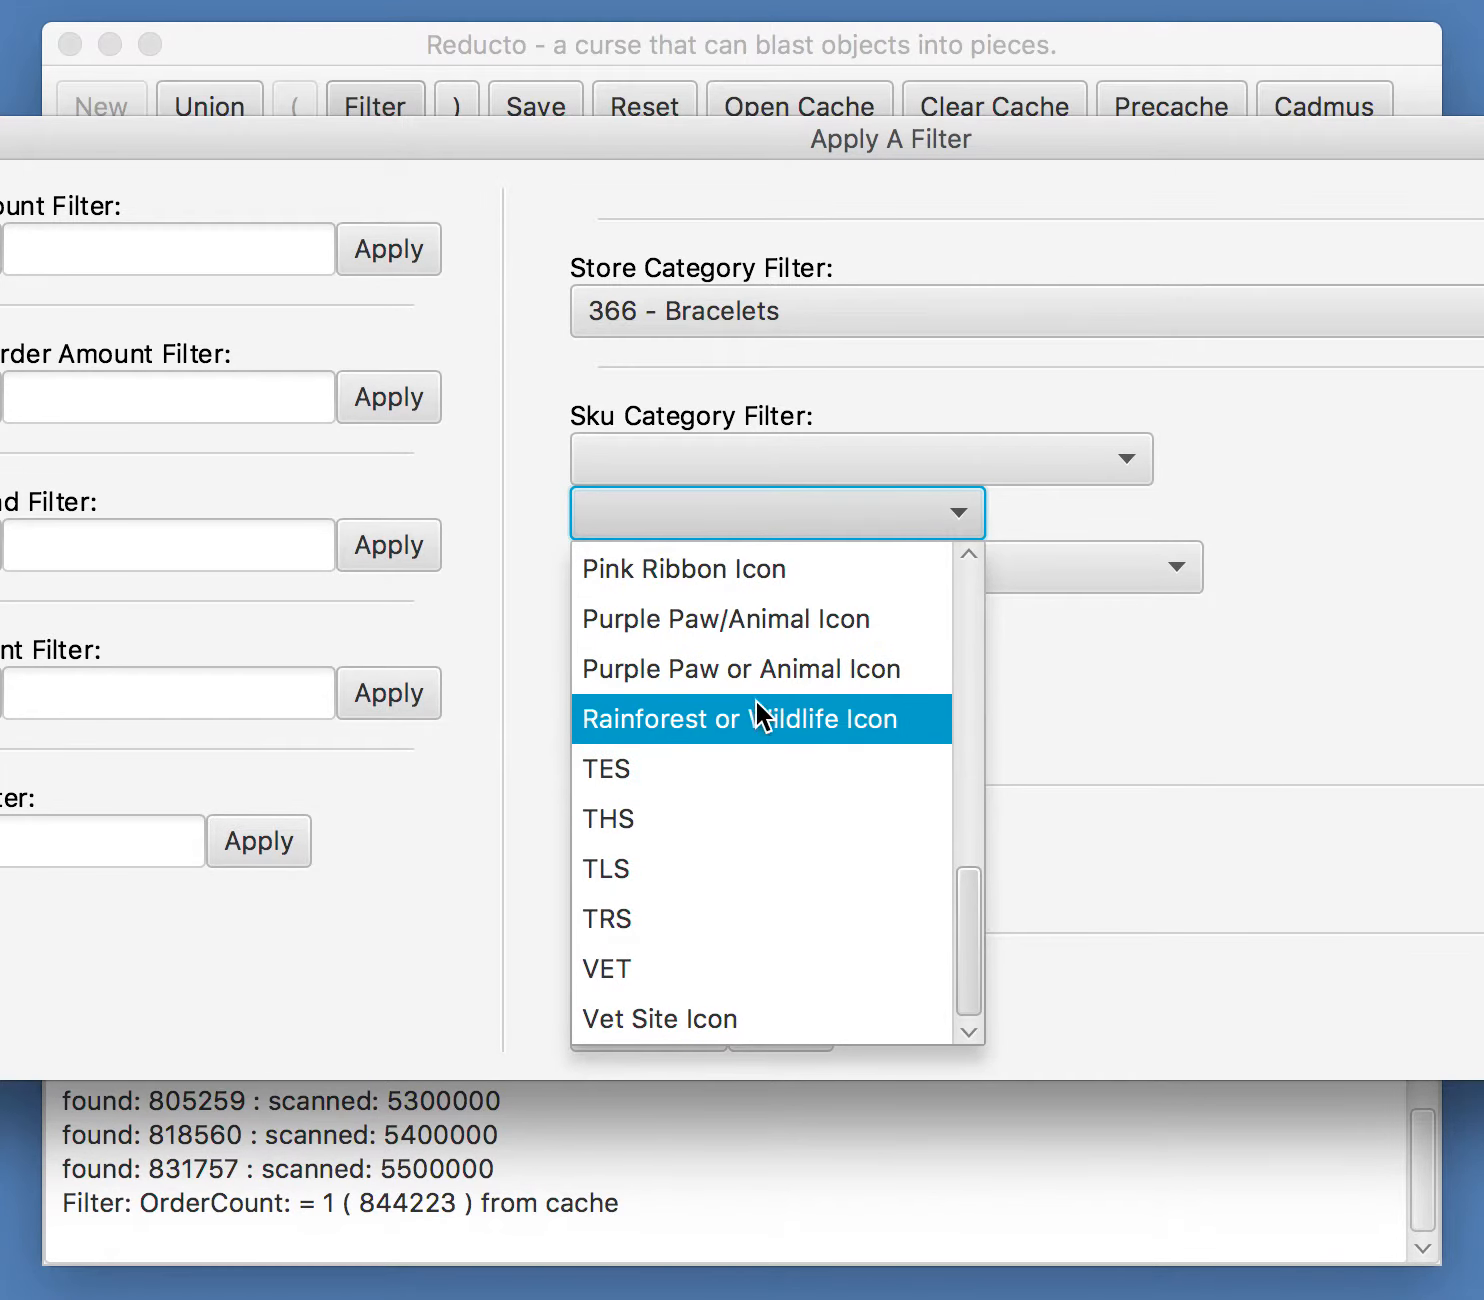
pyautogui.click(777, 672)
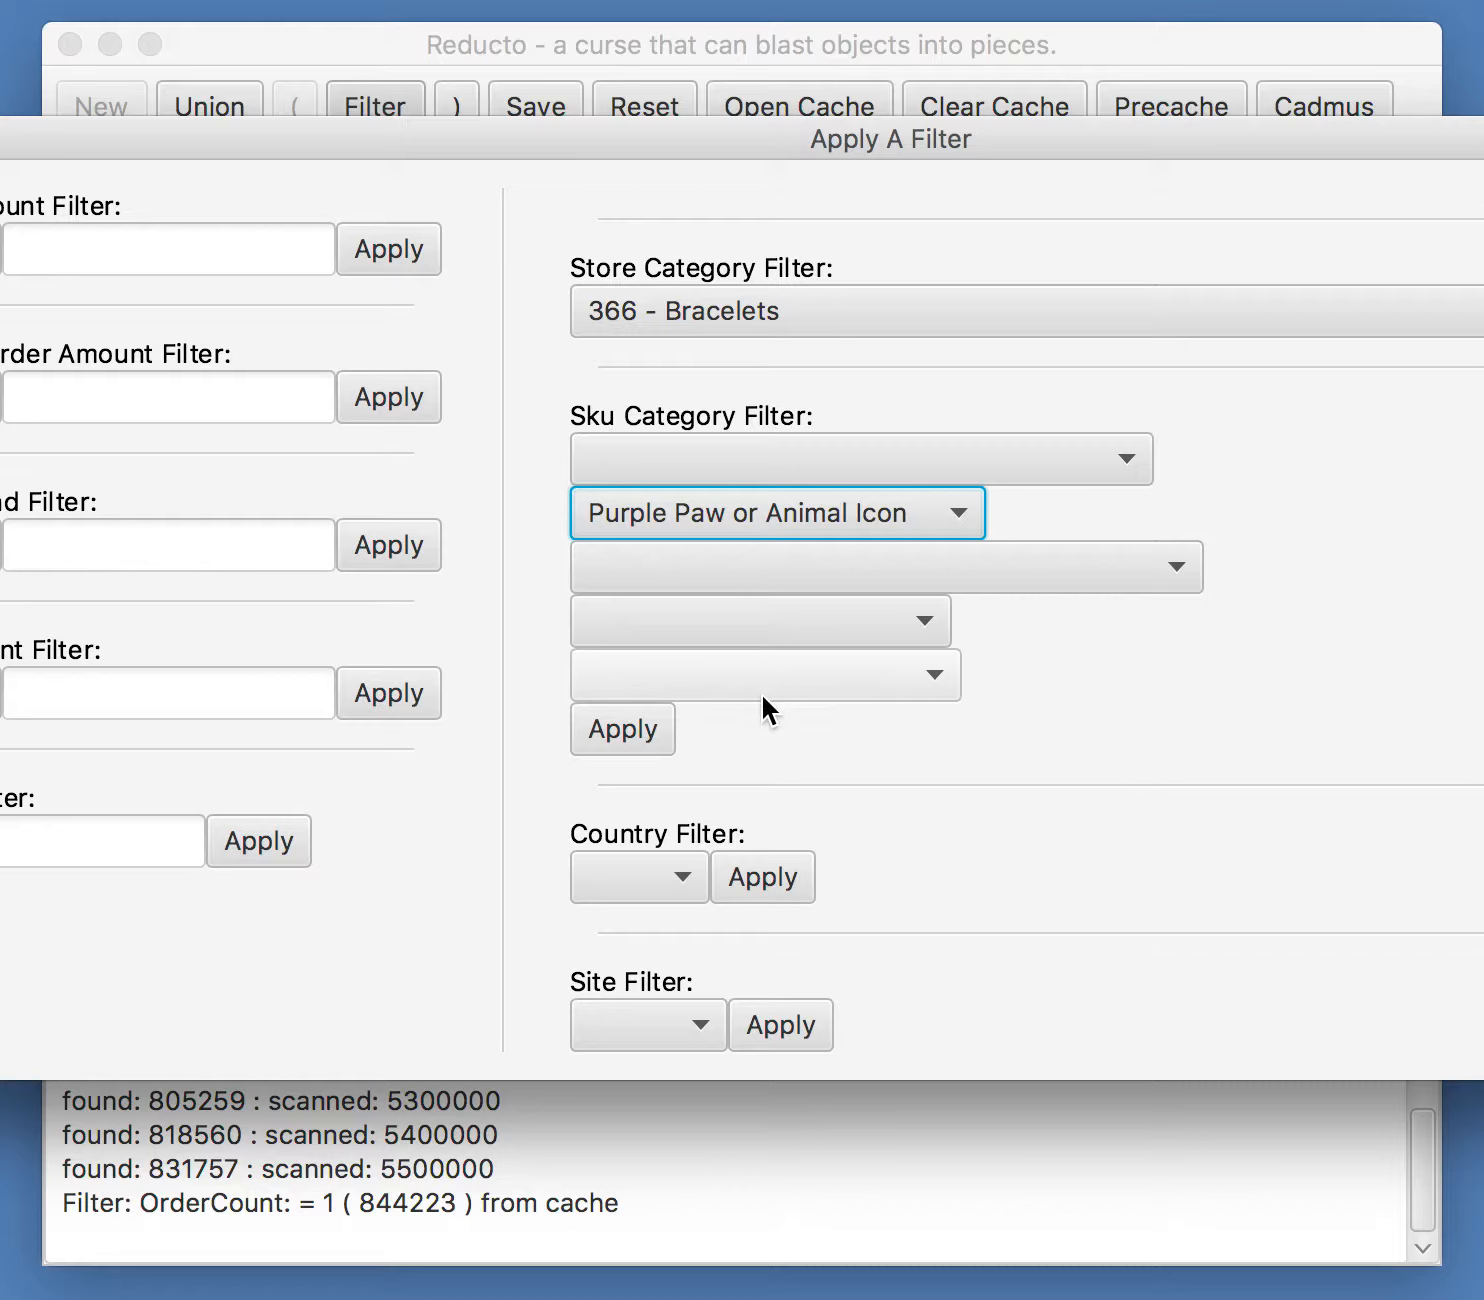
pyautogui.click(622, 730)
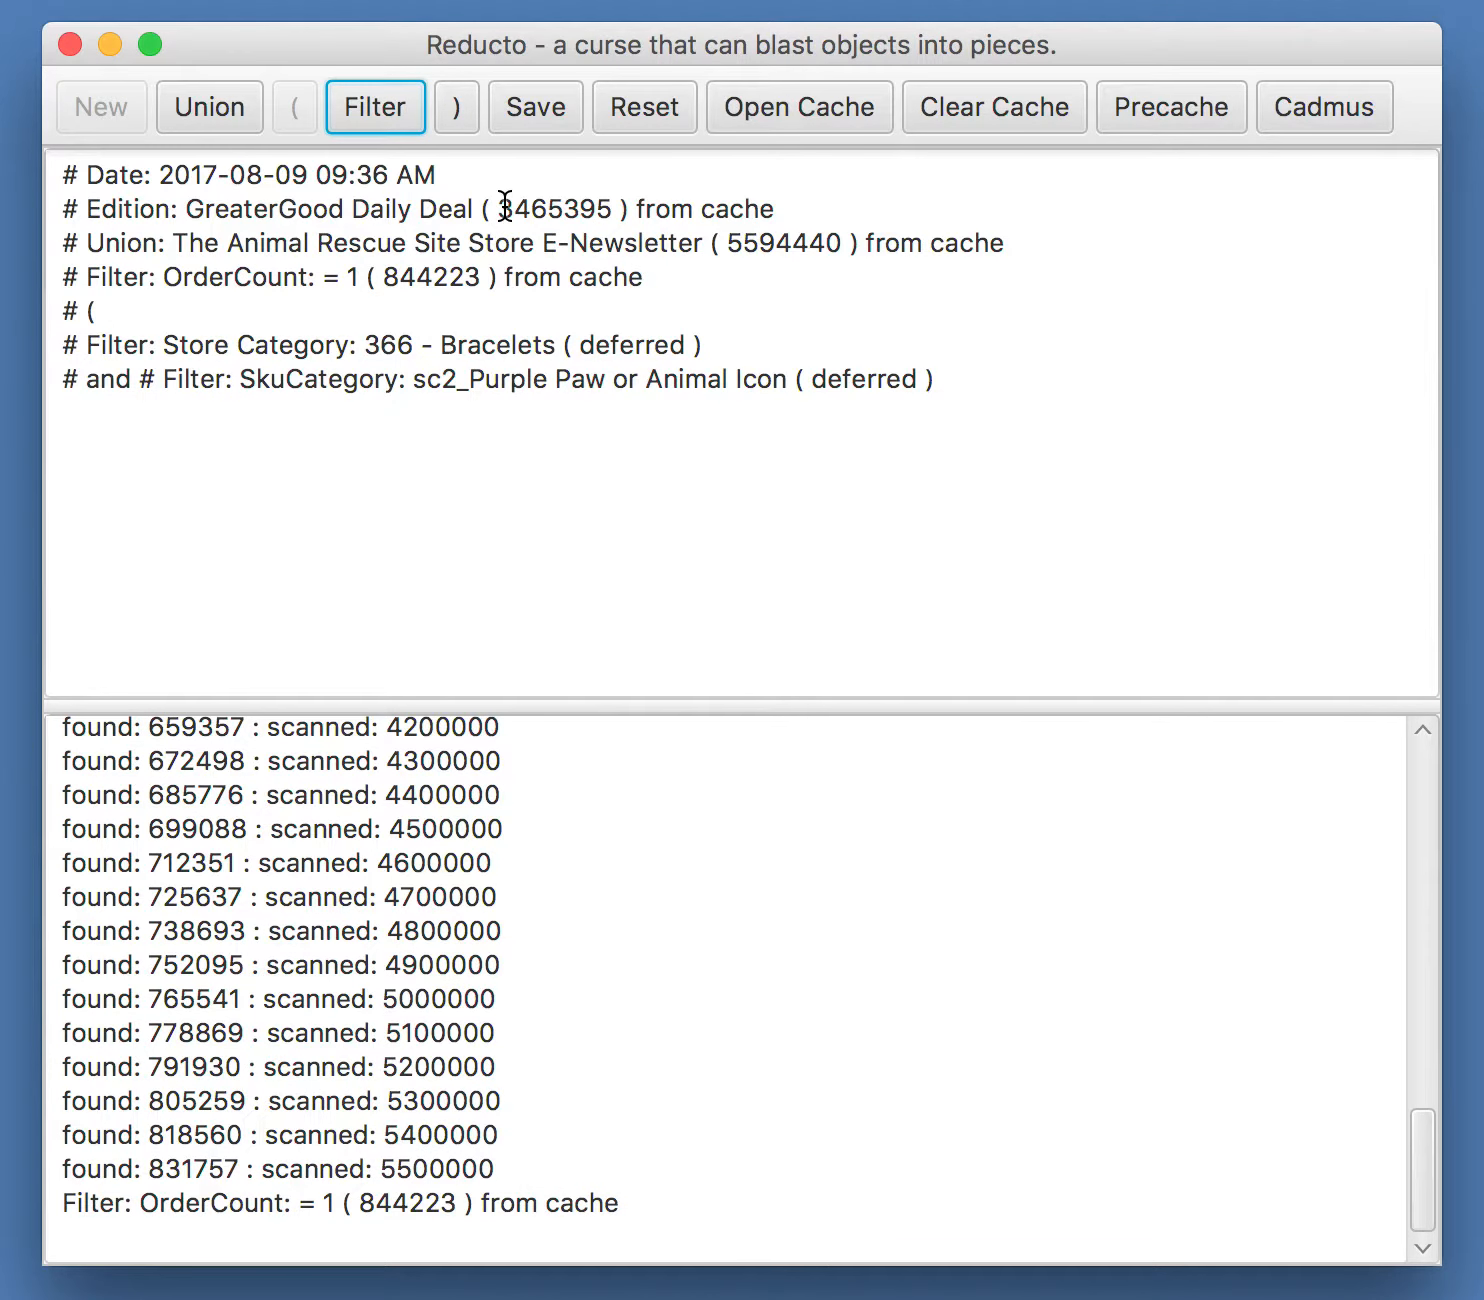
# Add a site filter for ARS to the group and close the group to run its filters.
pyautogui.click(380, 106)
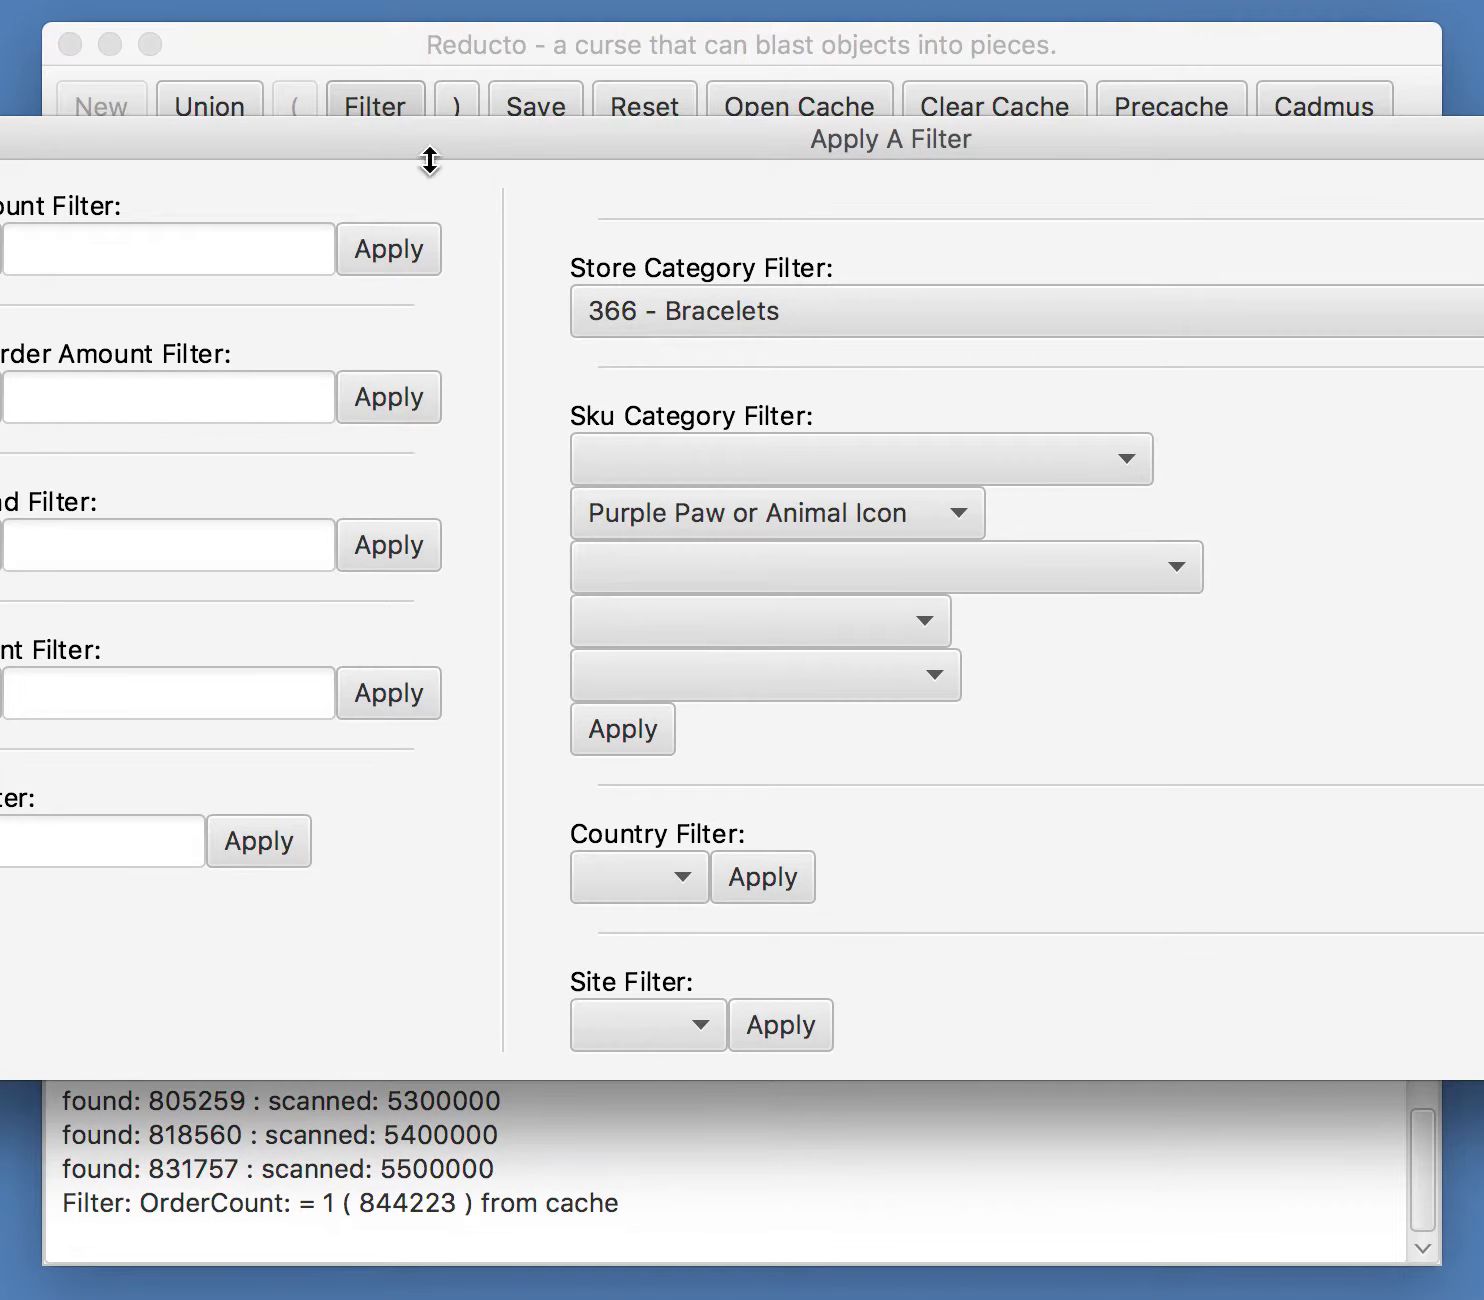
pyautogui.click(703, 1022)
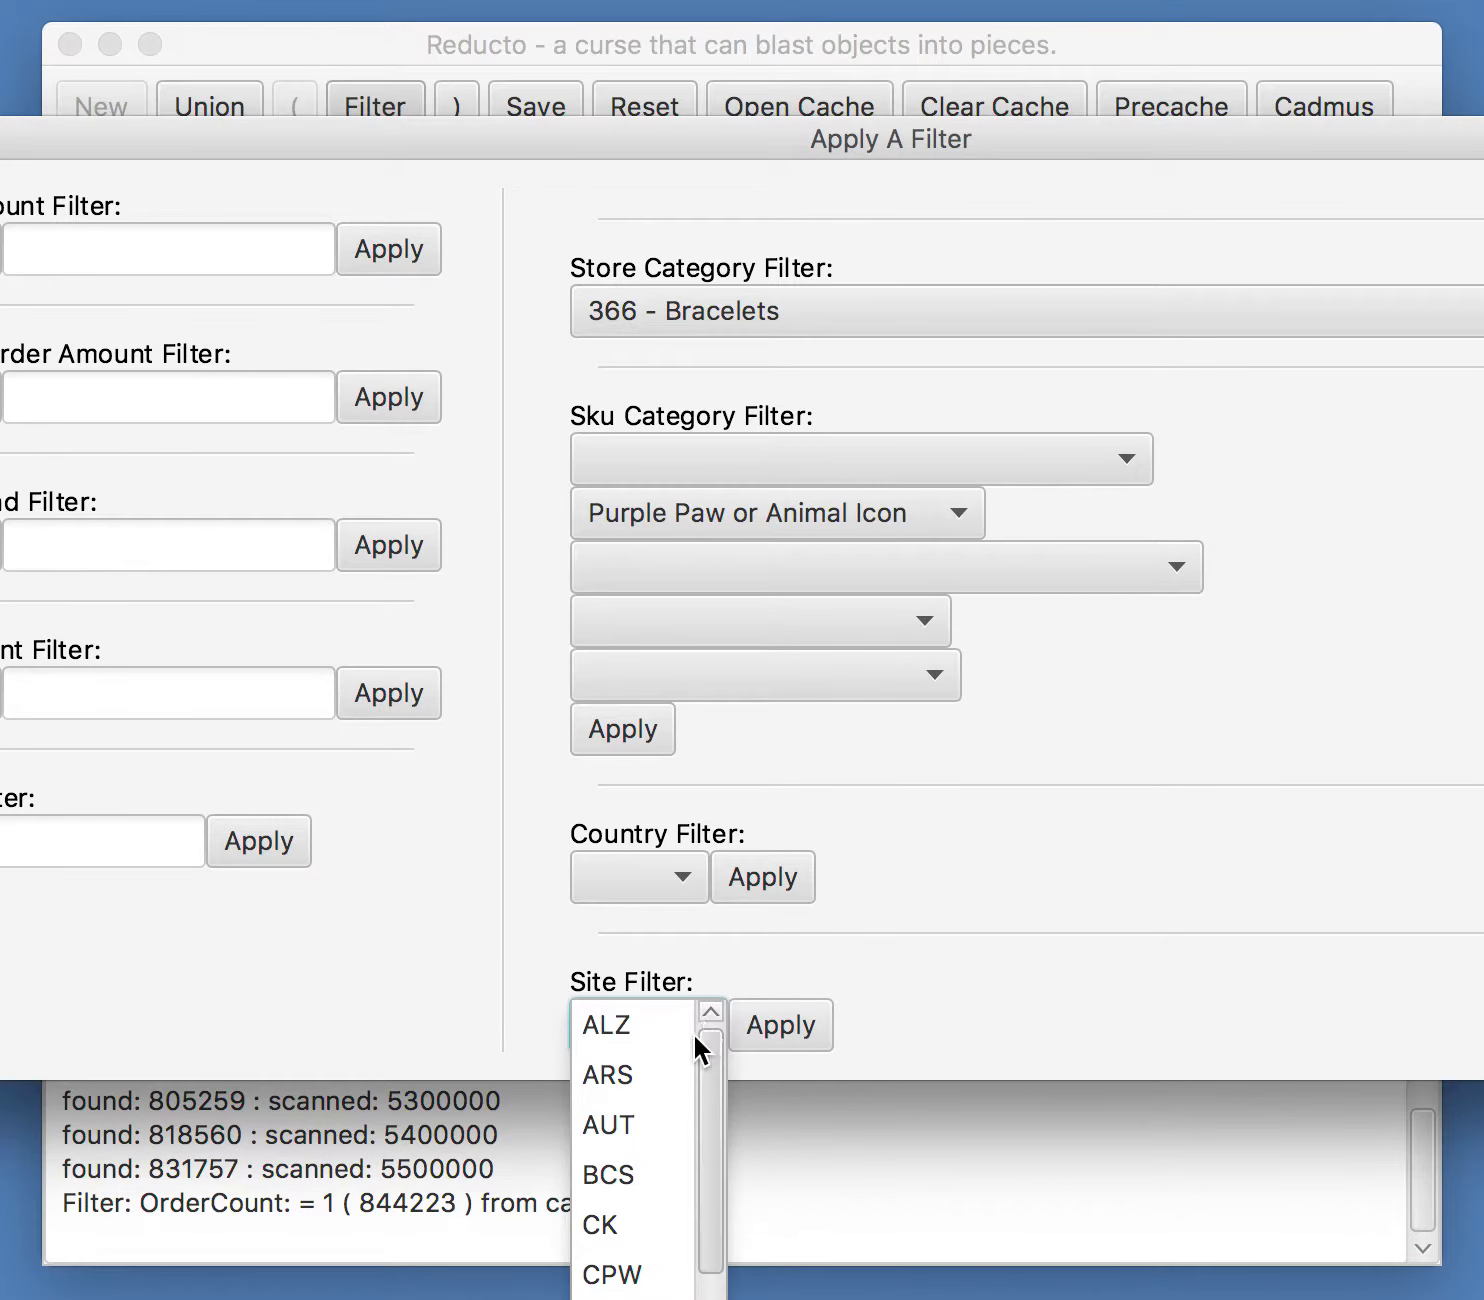
pyautogui.click(642, 1074)
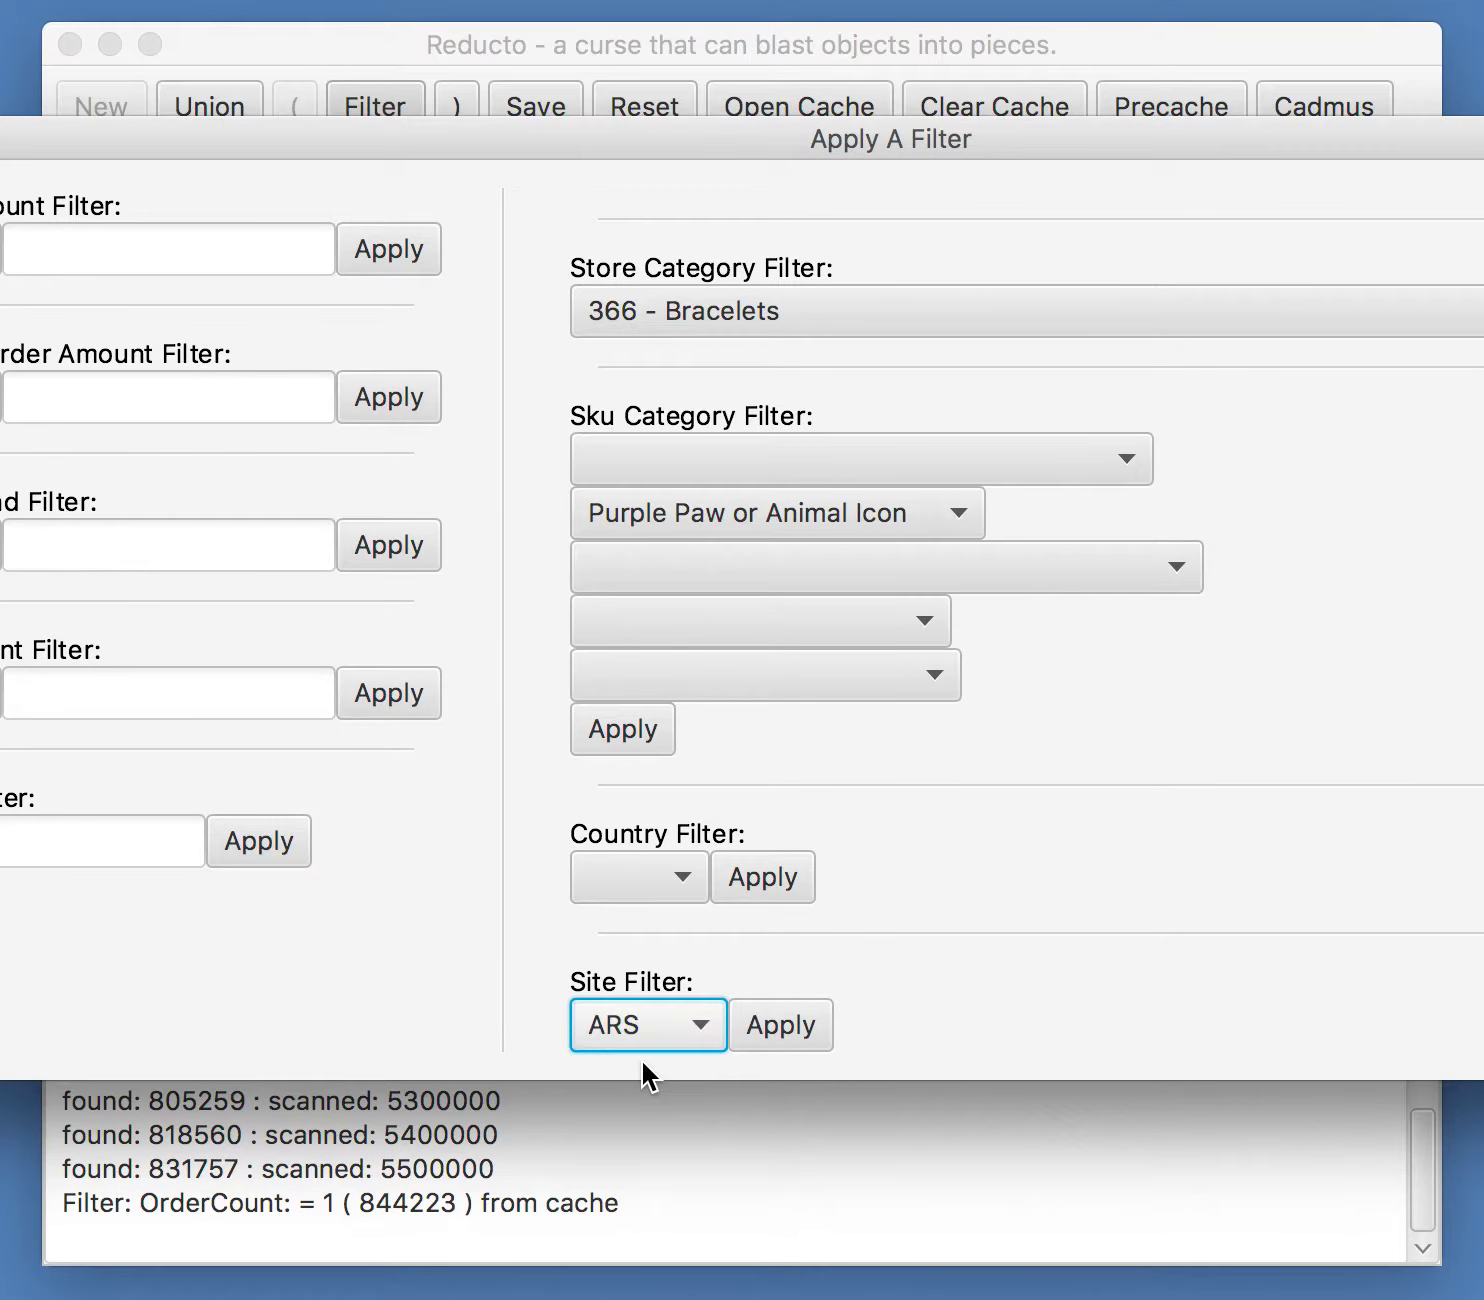
pyautogui.click(782, 1029)
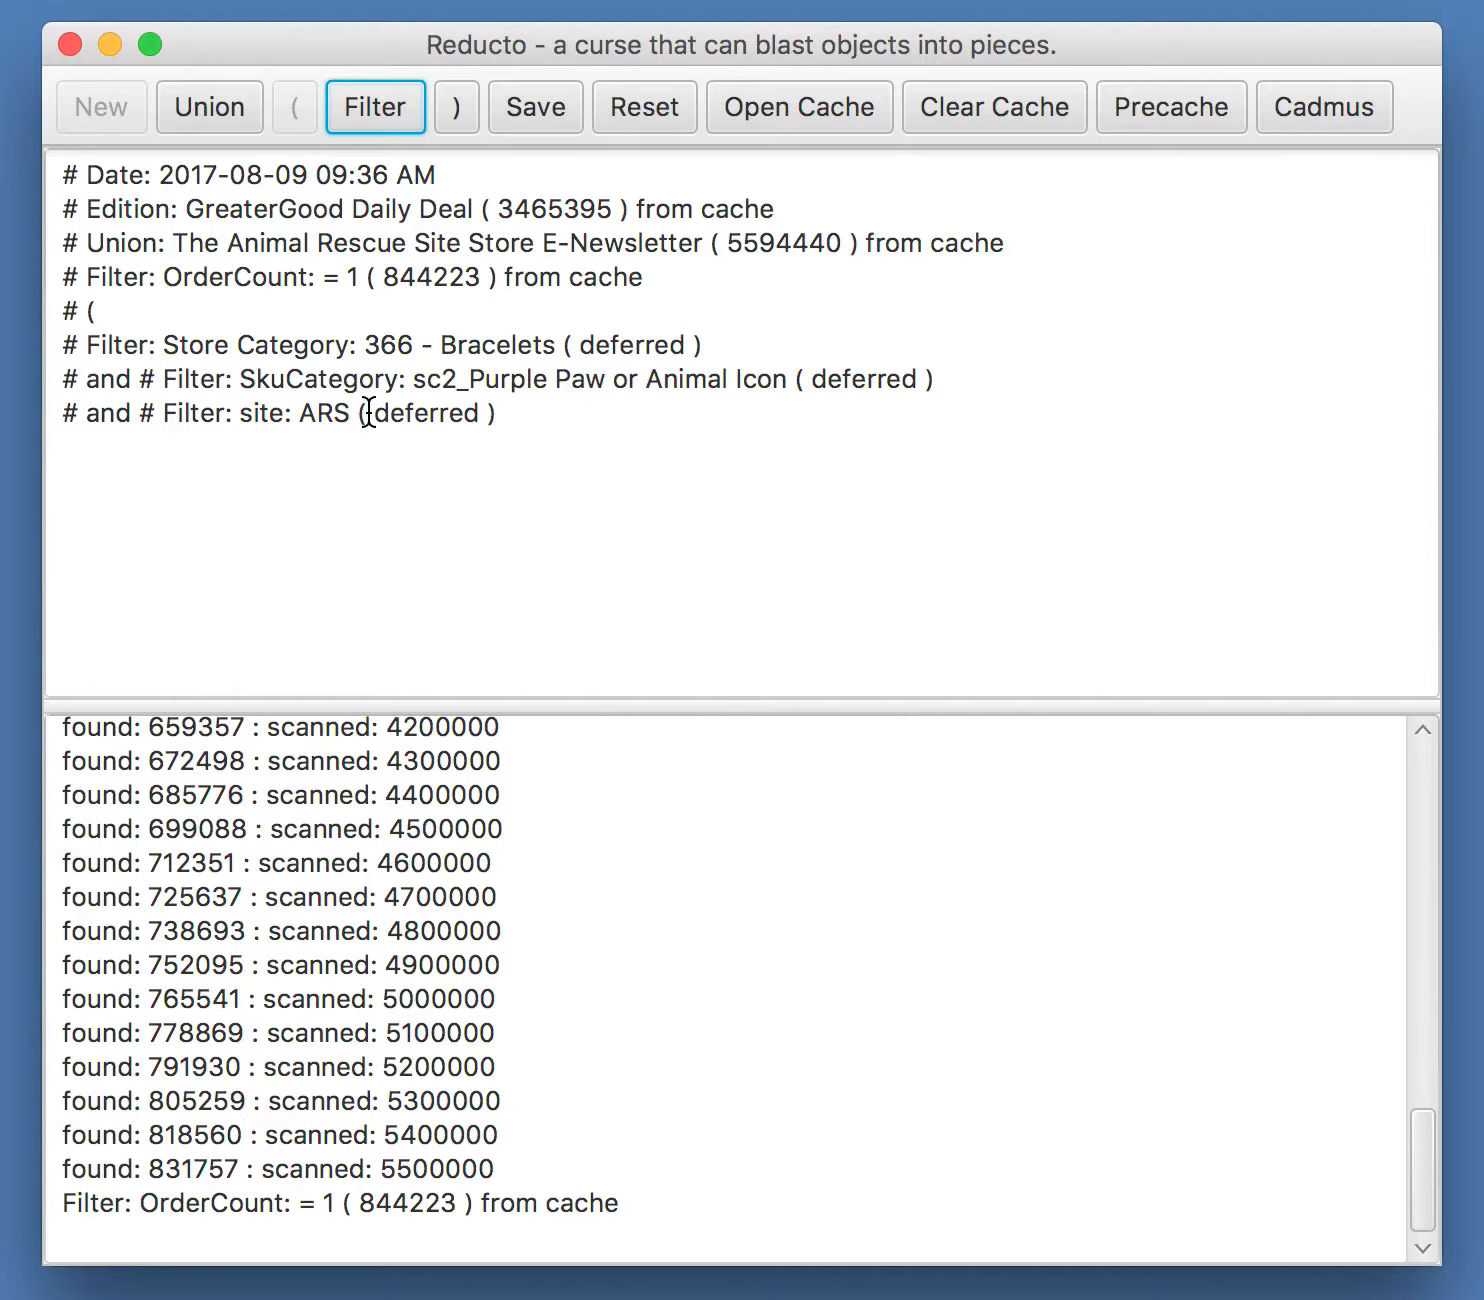
pyautogui.click(459, 103)
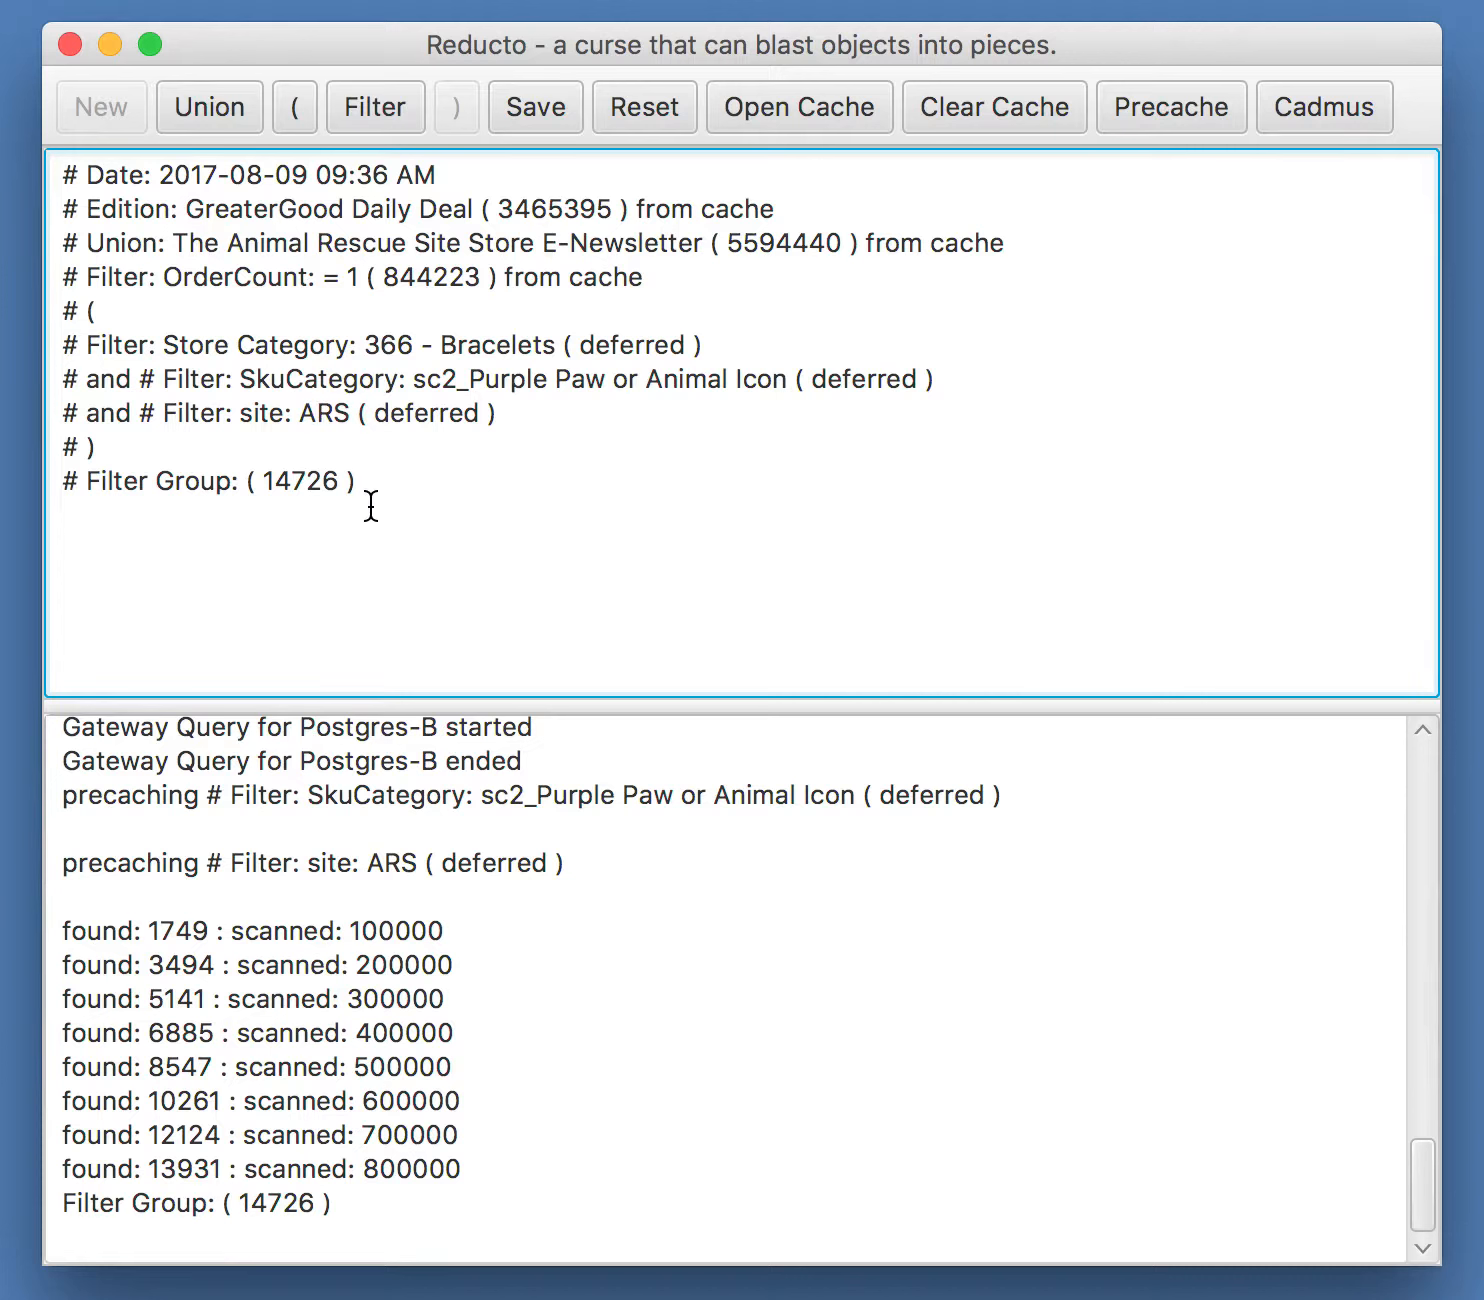
# Save the filtered list to the Desktop as test1.
pyautogui.click(539, 99)
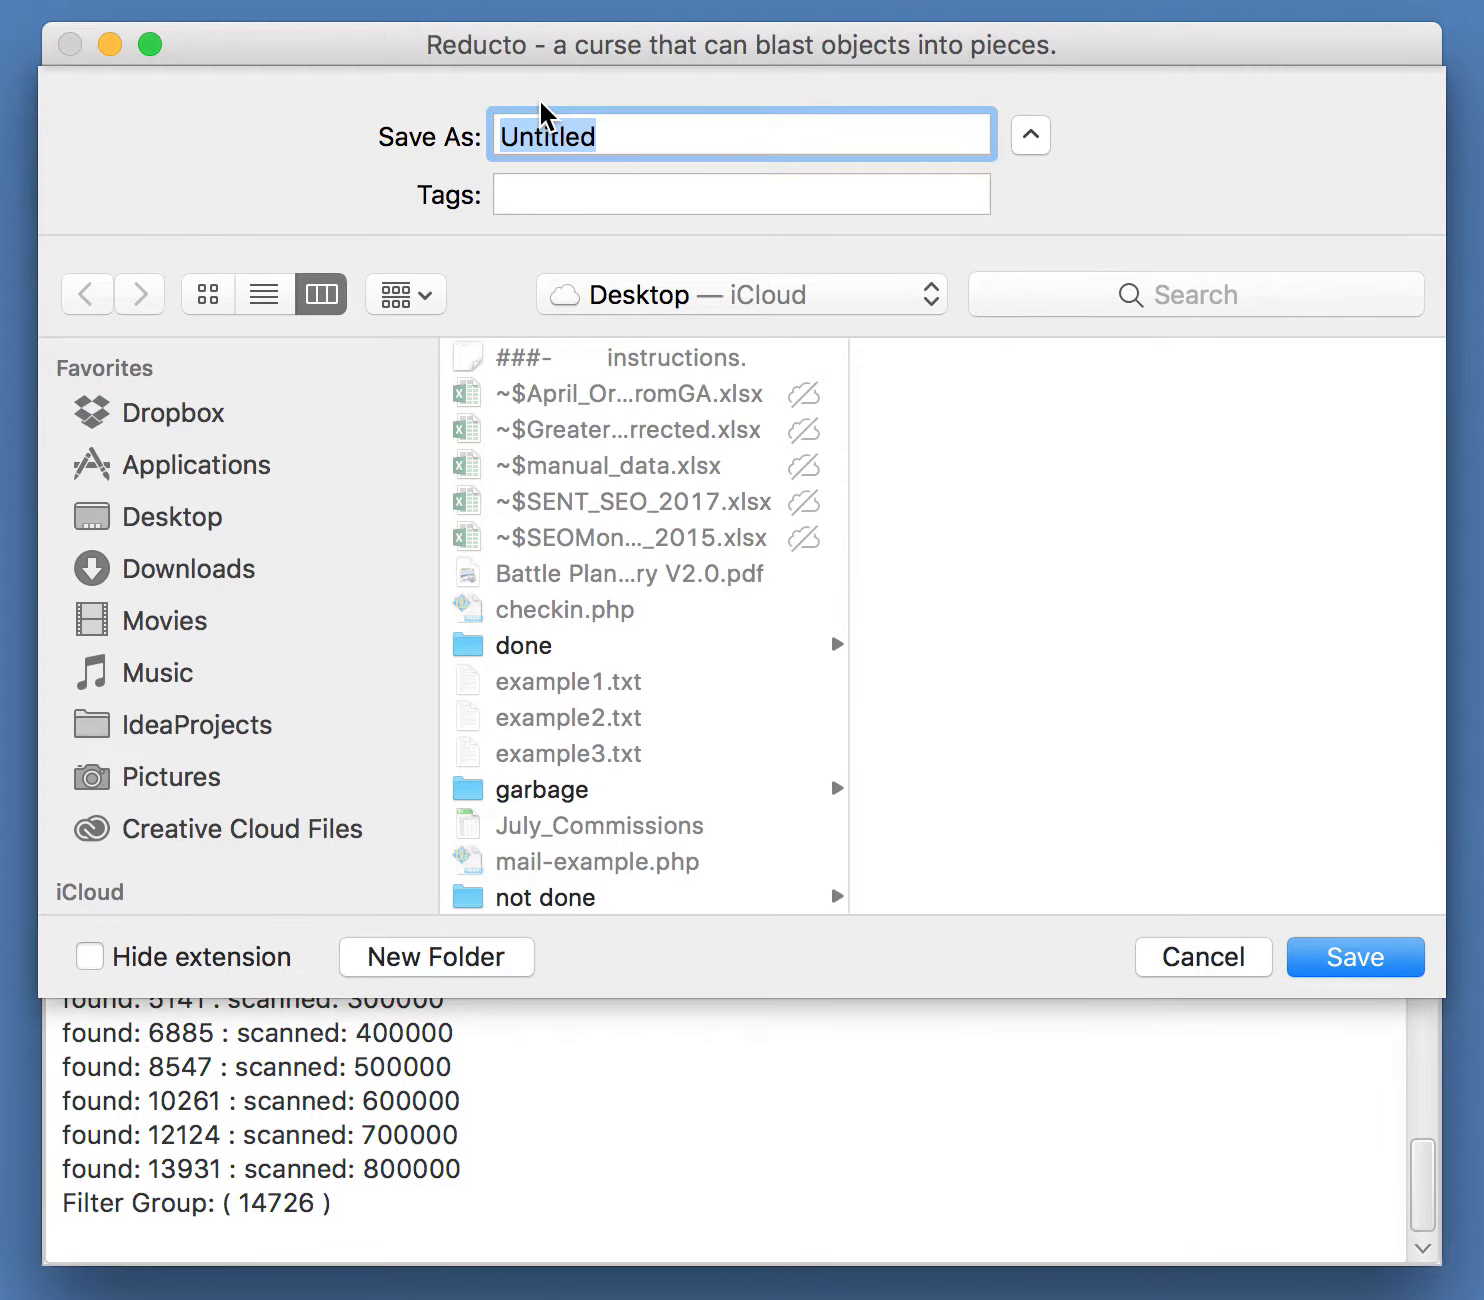
pyautogui.write('test1')
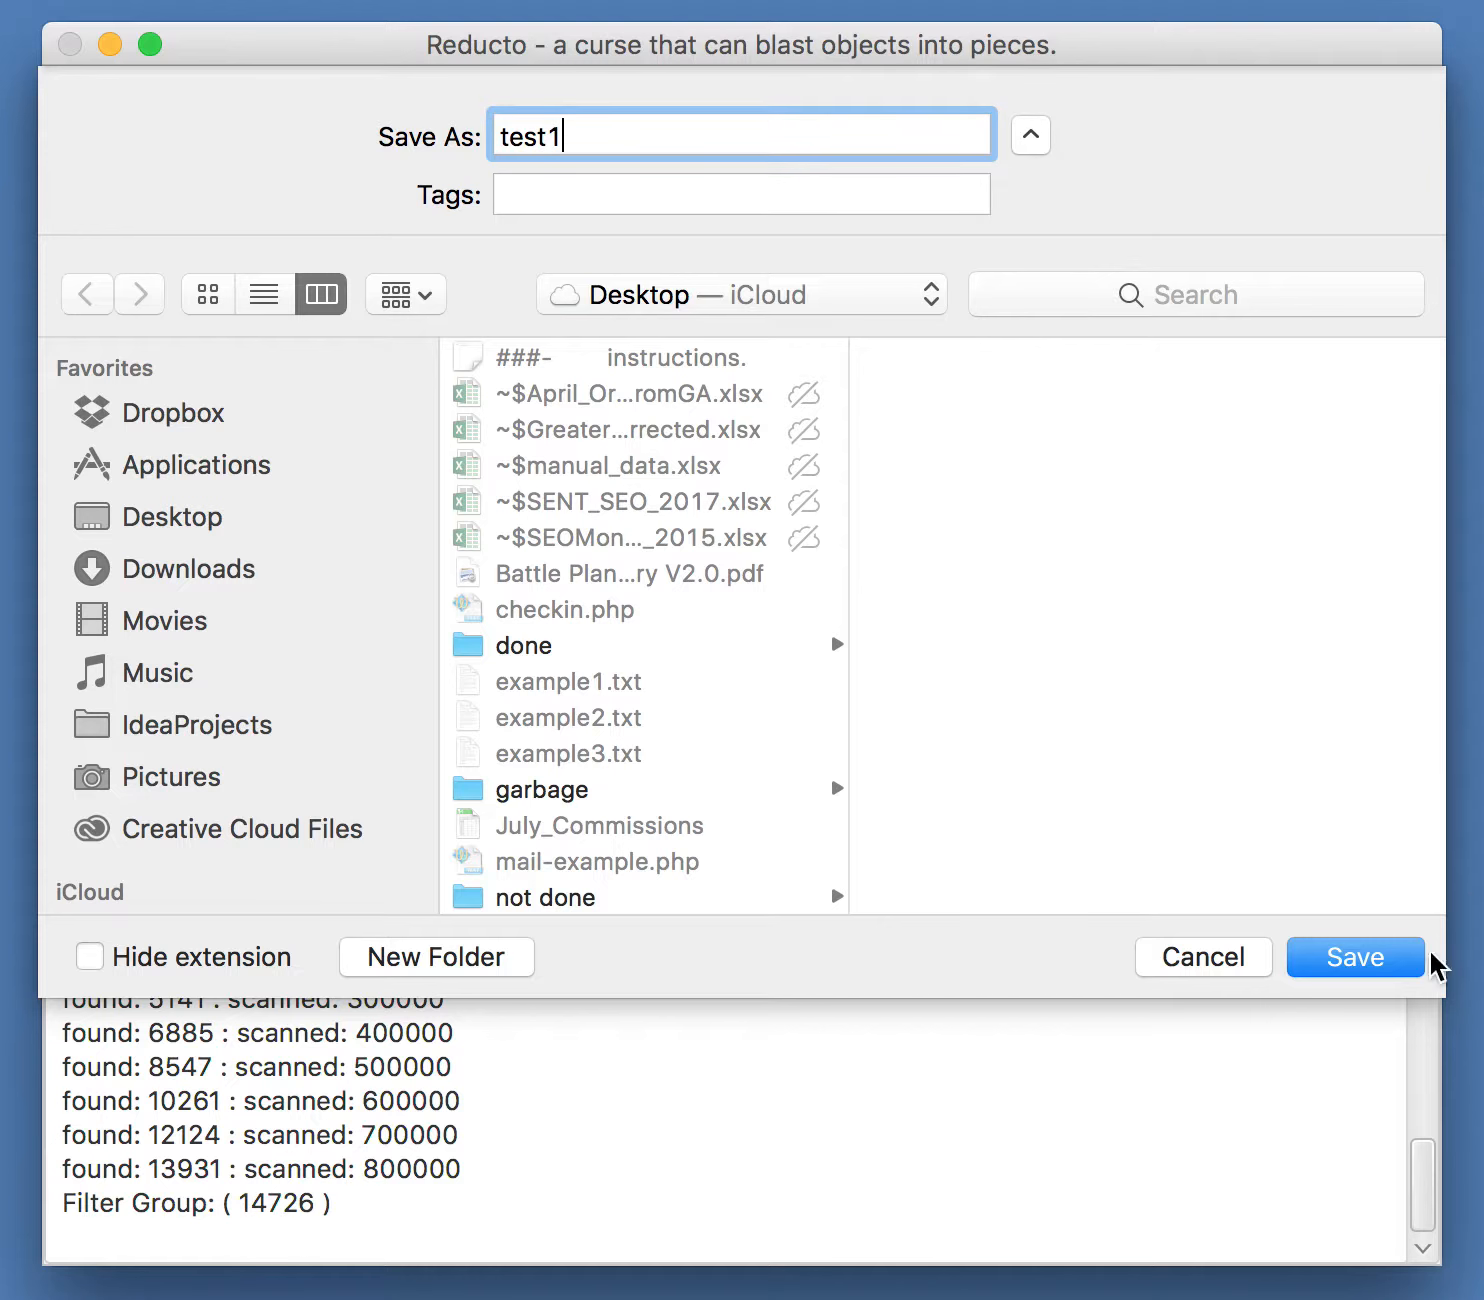
pyautogui.click(1361, 962)
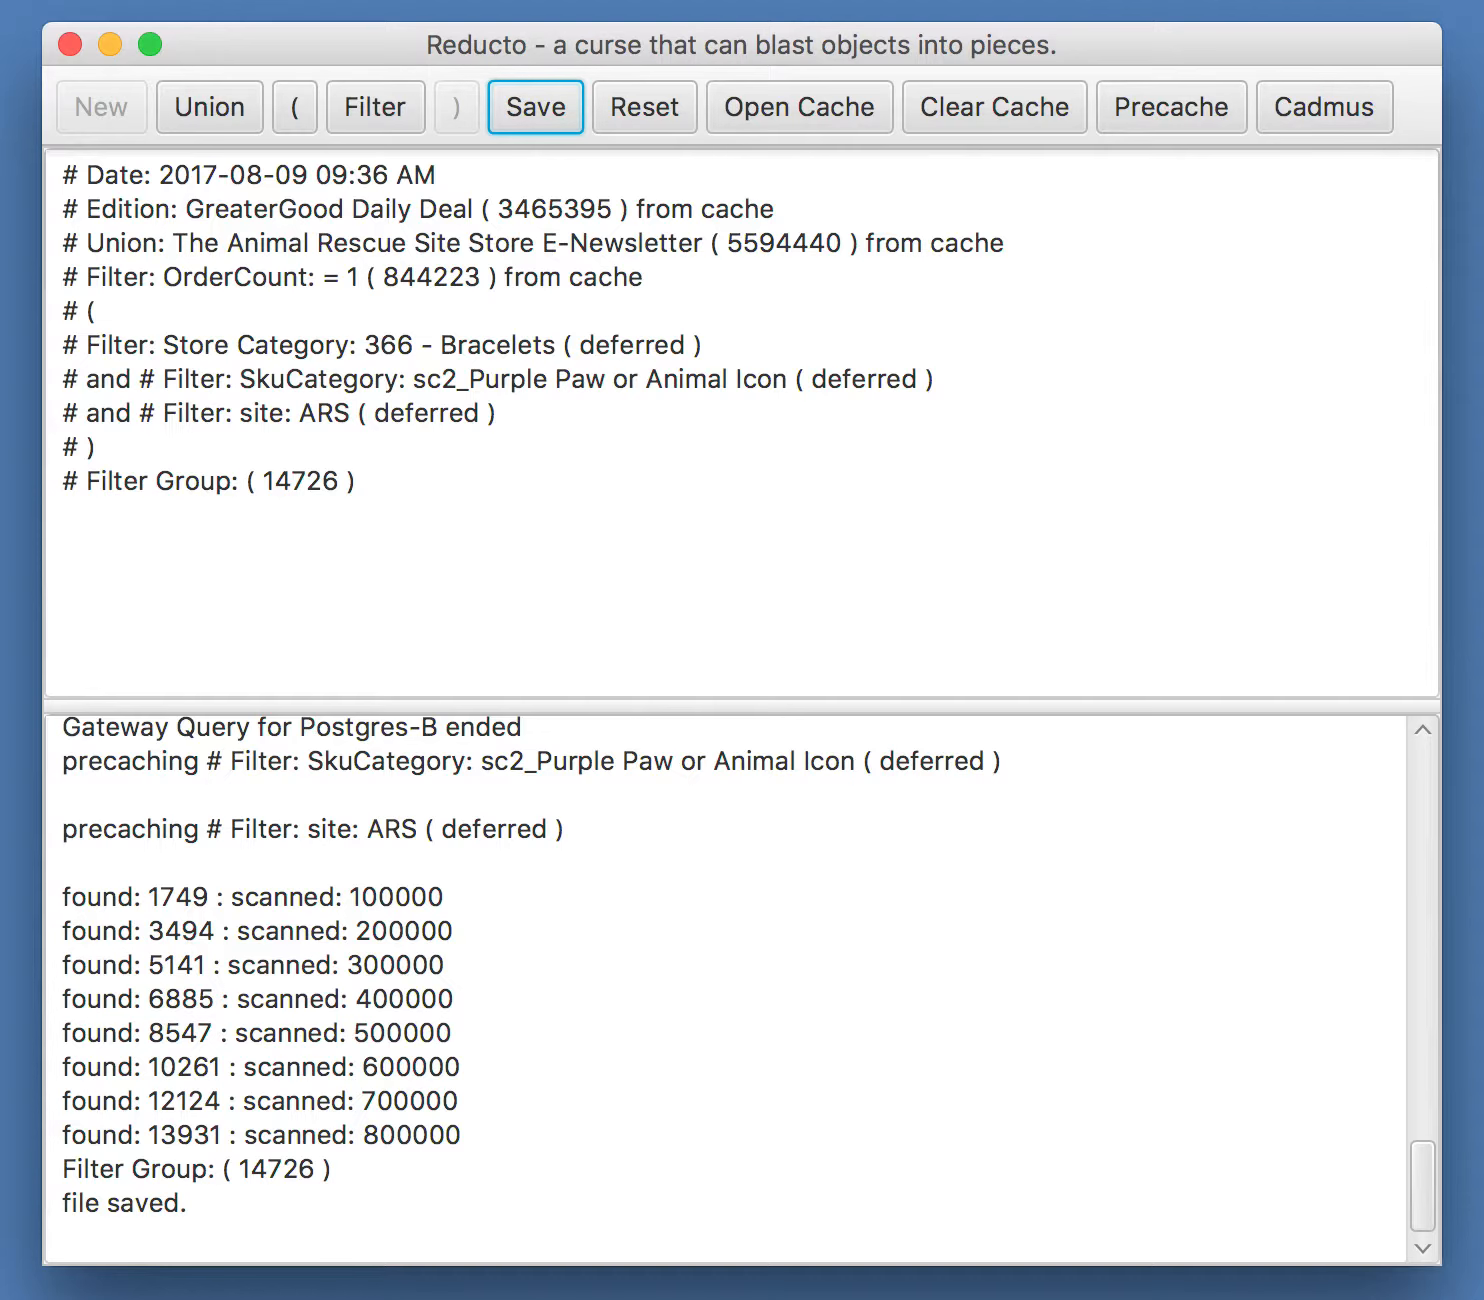
# Switch to the text editor to examine the saved test1 file's filter header and ID list, and close the file.
pyautogui.press('super+Tab')
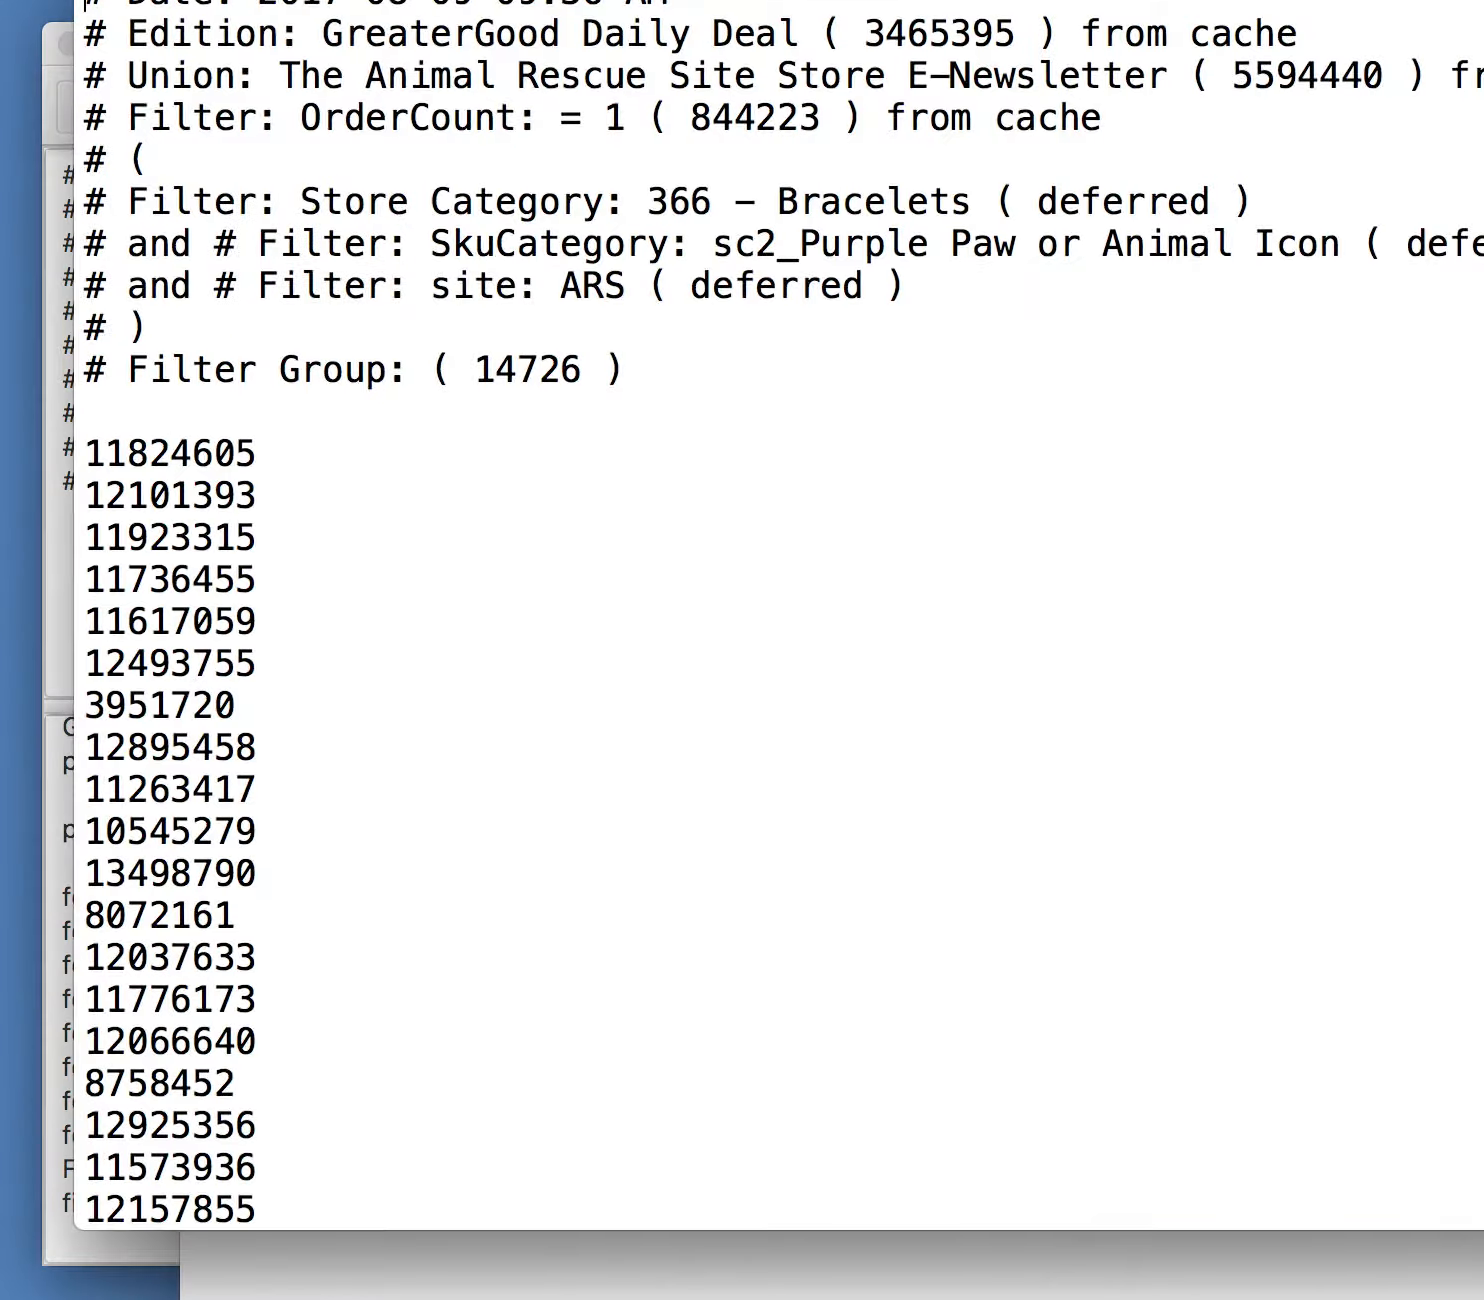
pyautogui.moveTo(960, 0); pyautogui.dragTo(890, 11)
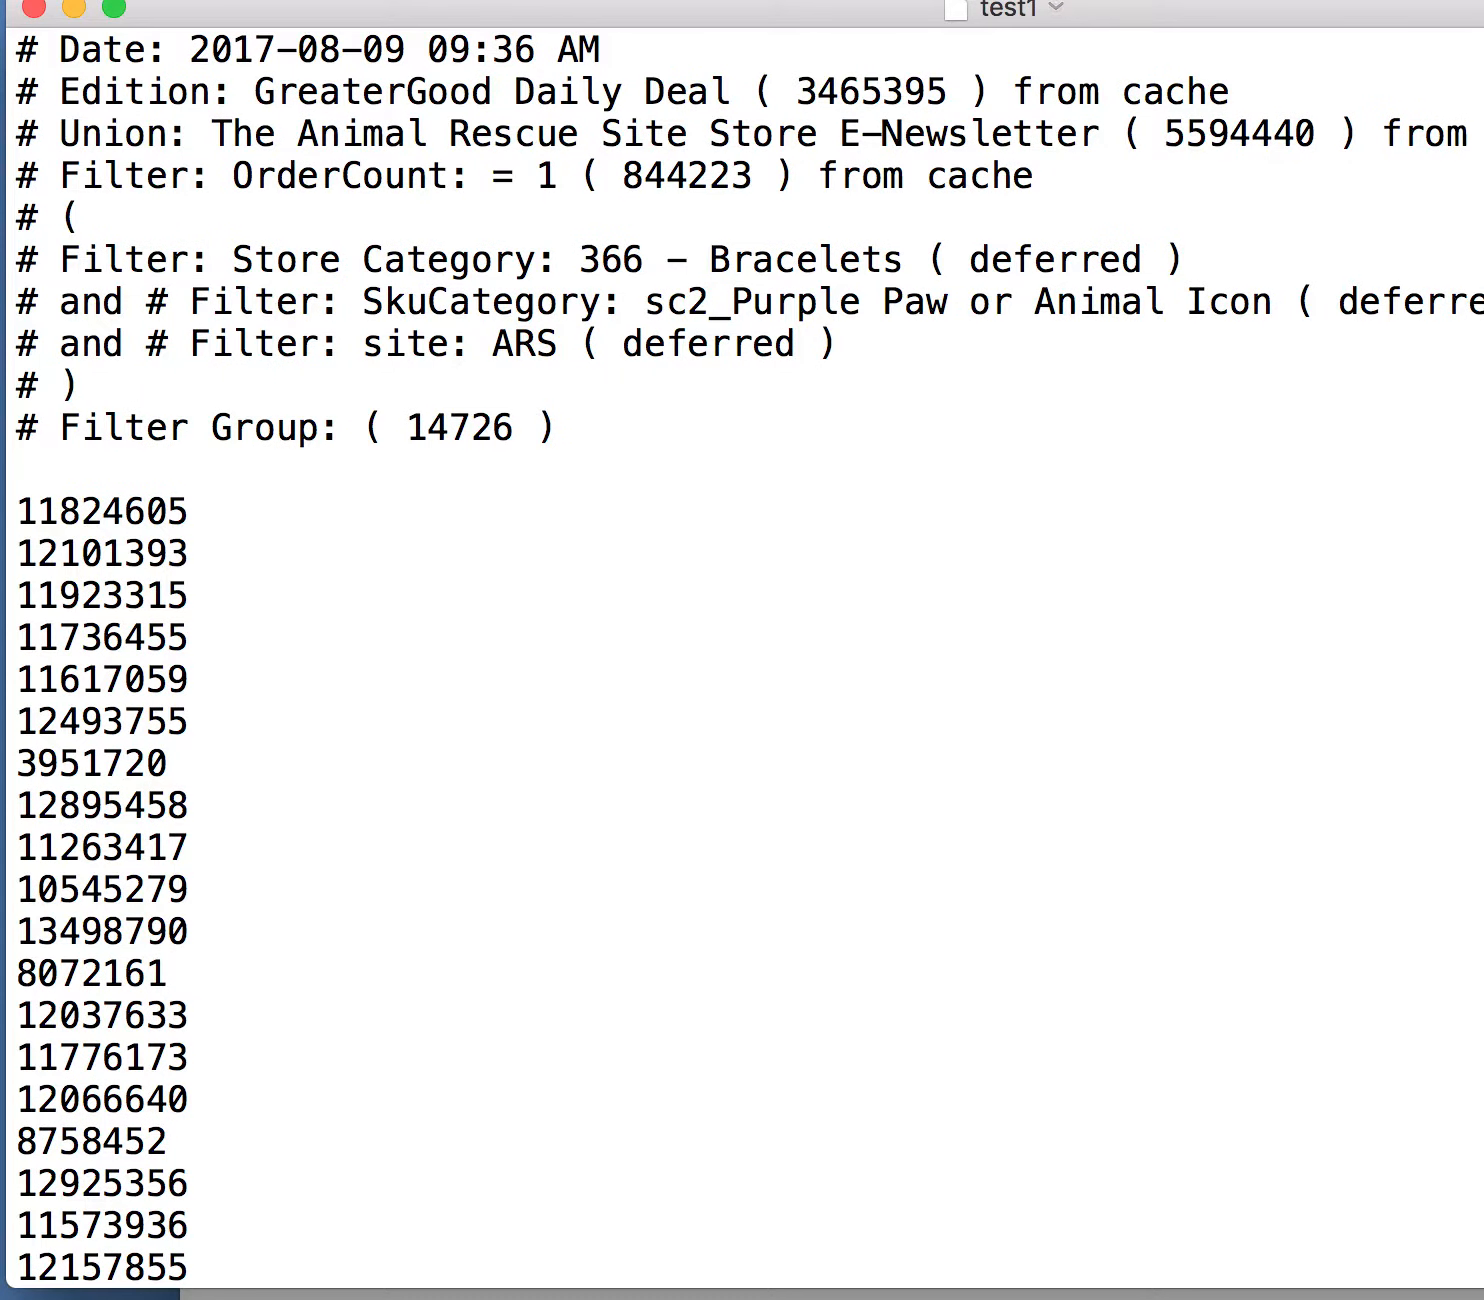
pyautogui.press('super+grave')
pyautogui.press('super+grave')
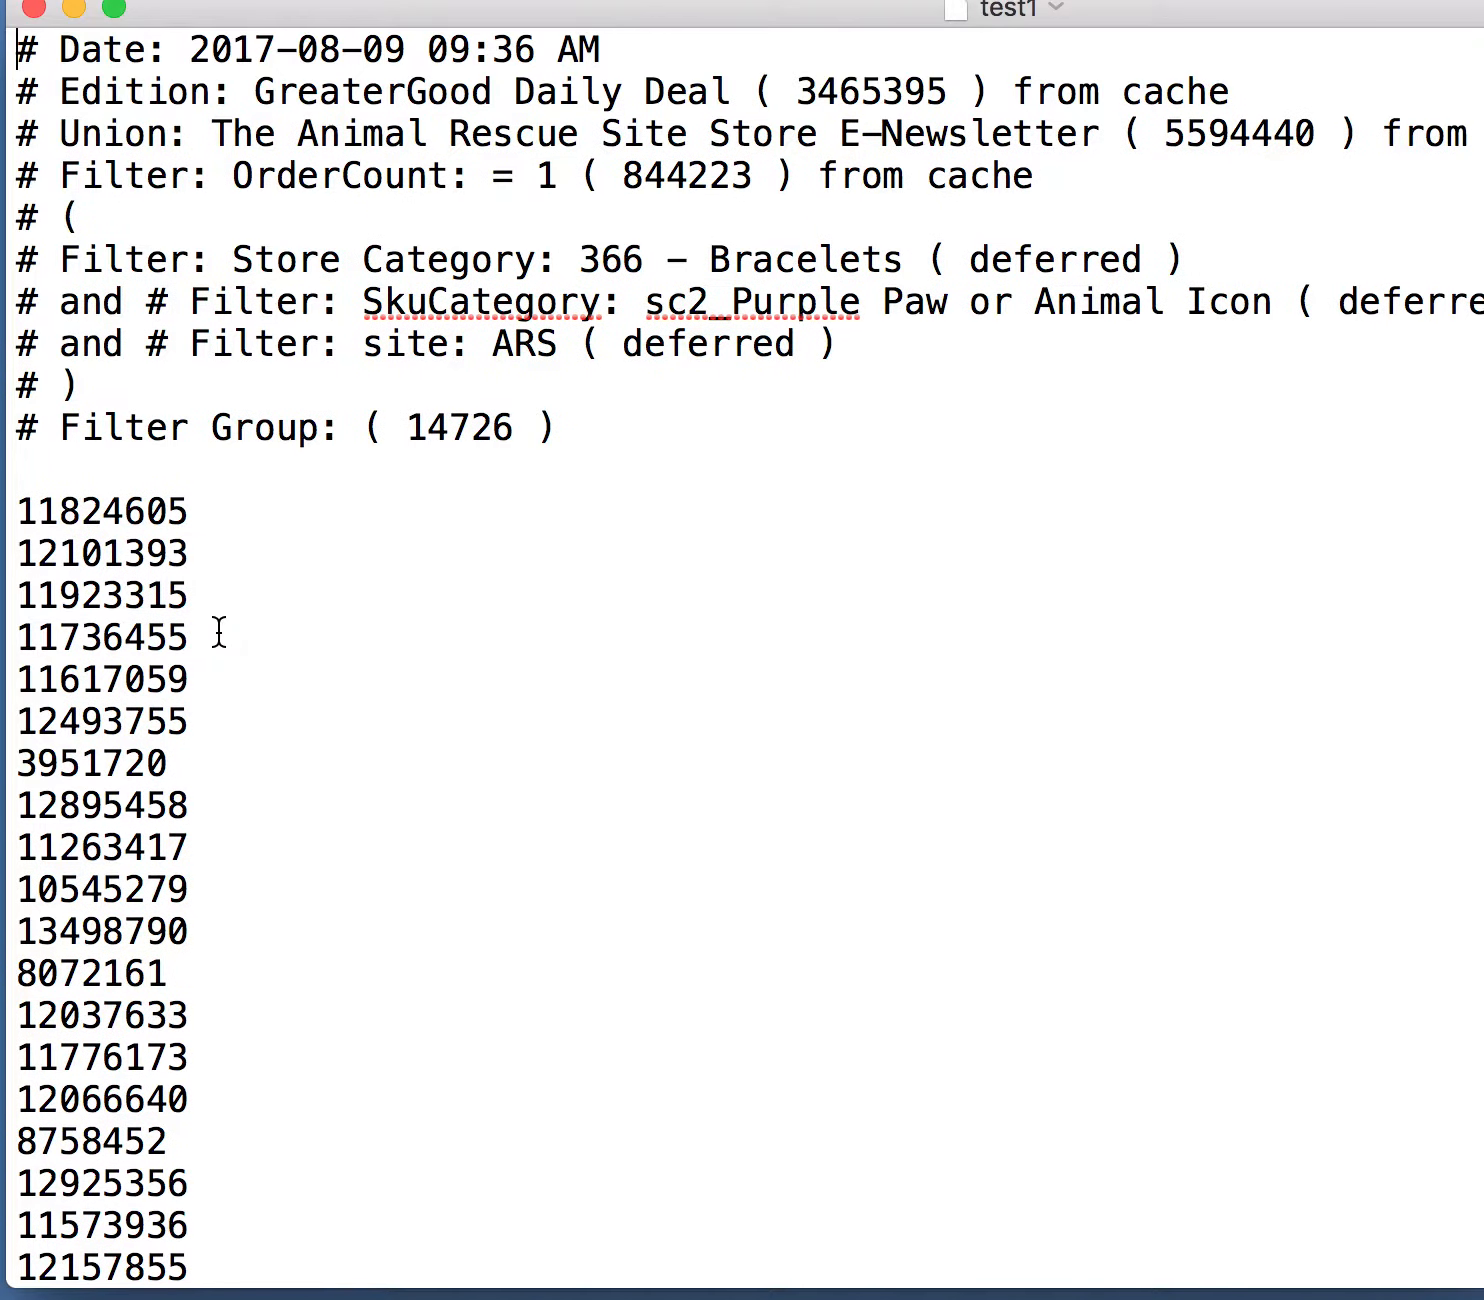
pyautogui.scroll(-15, 219, 630)
pyautogui.scroll(-5, 219, 632)
pyautogui.scroll(20, 220, 632)
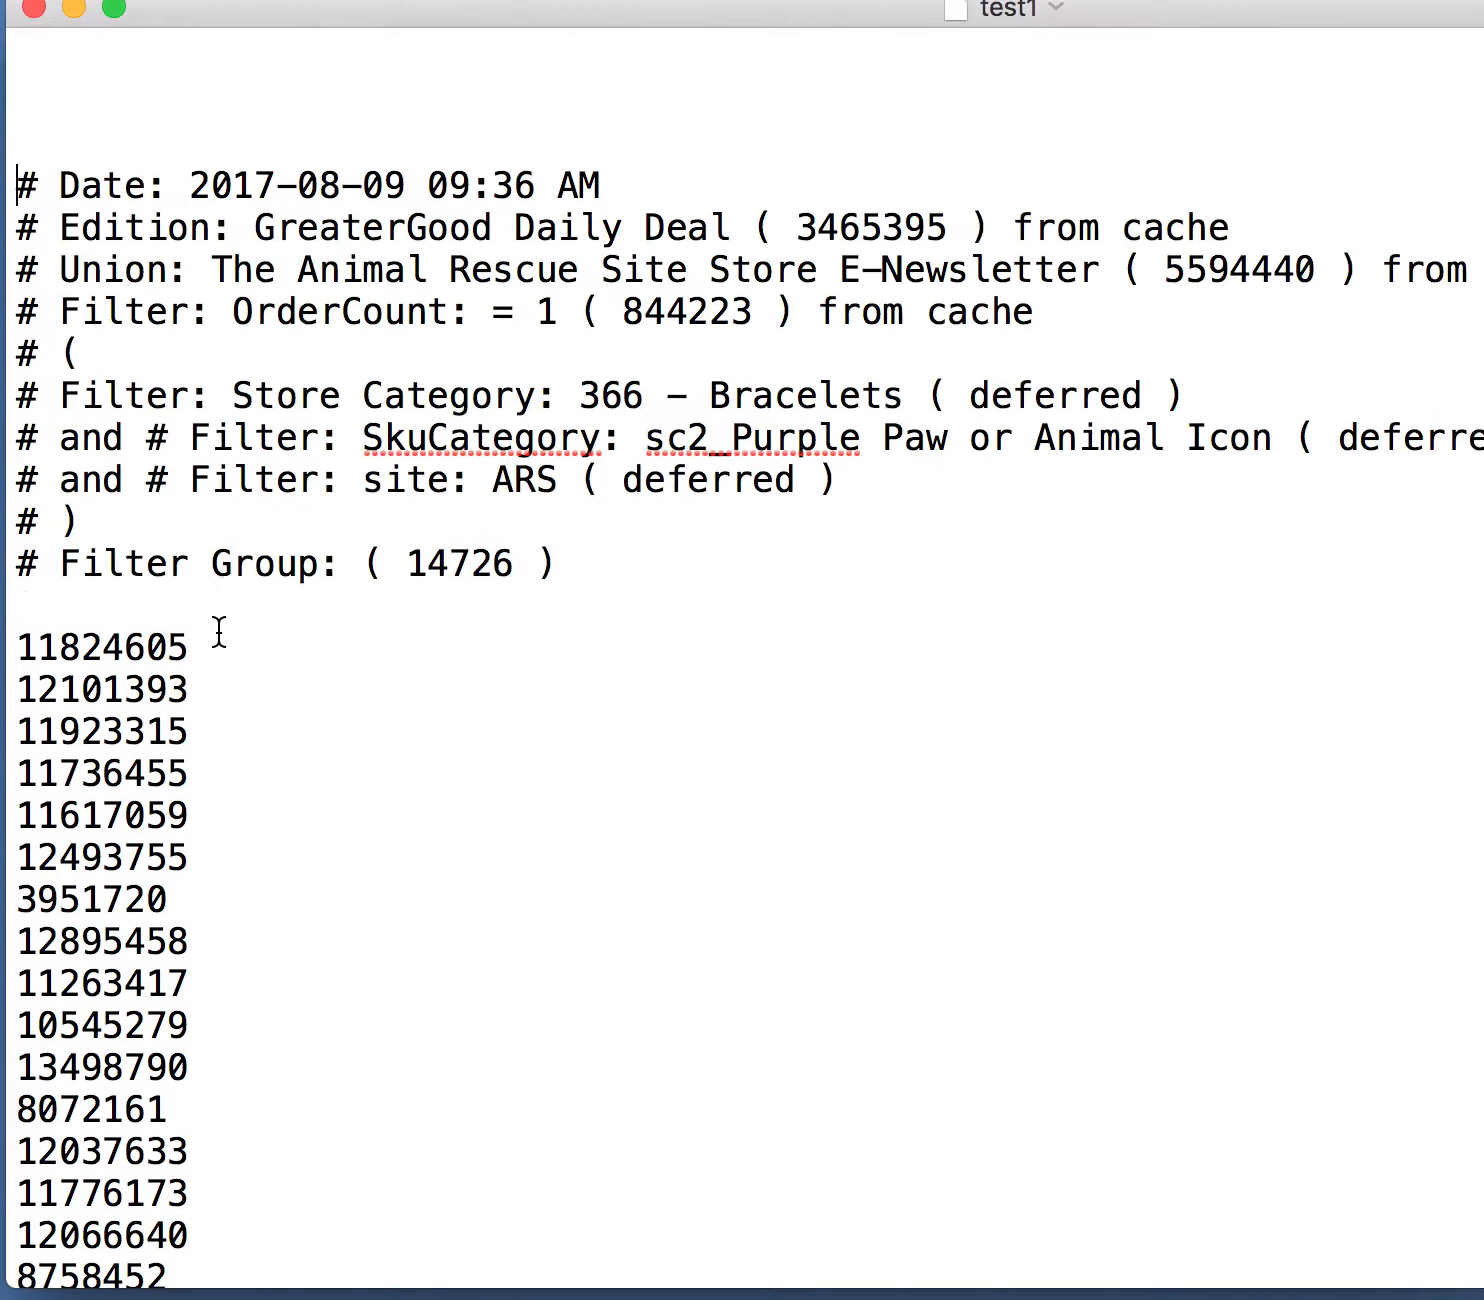
pyautogui.scroll(-20, 219, 632)
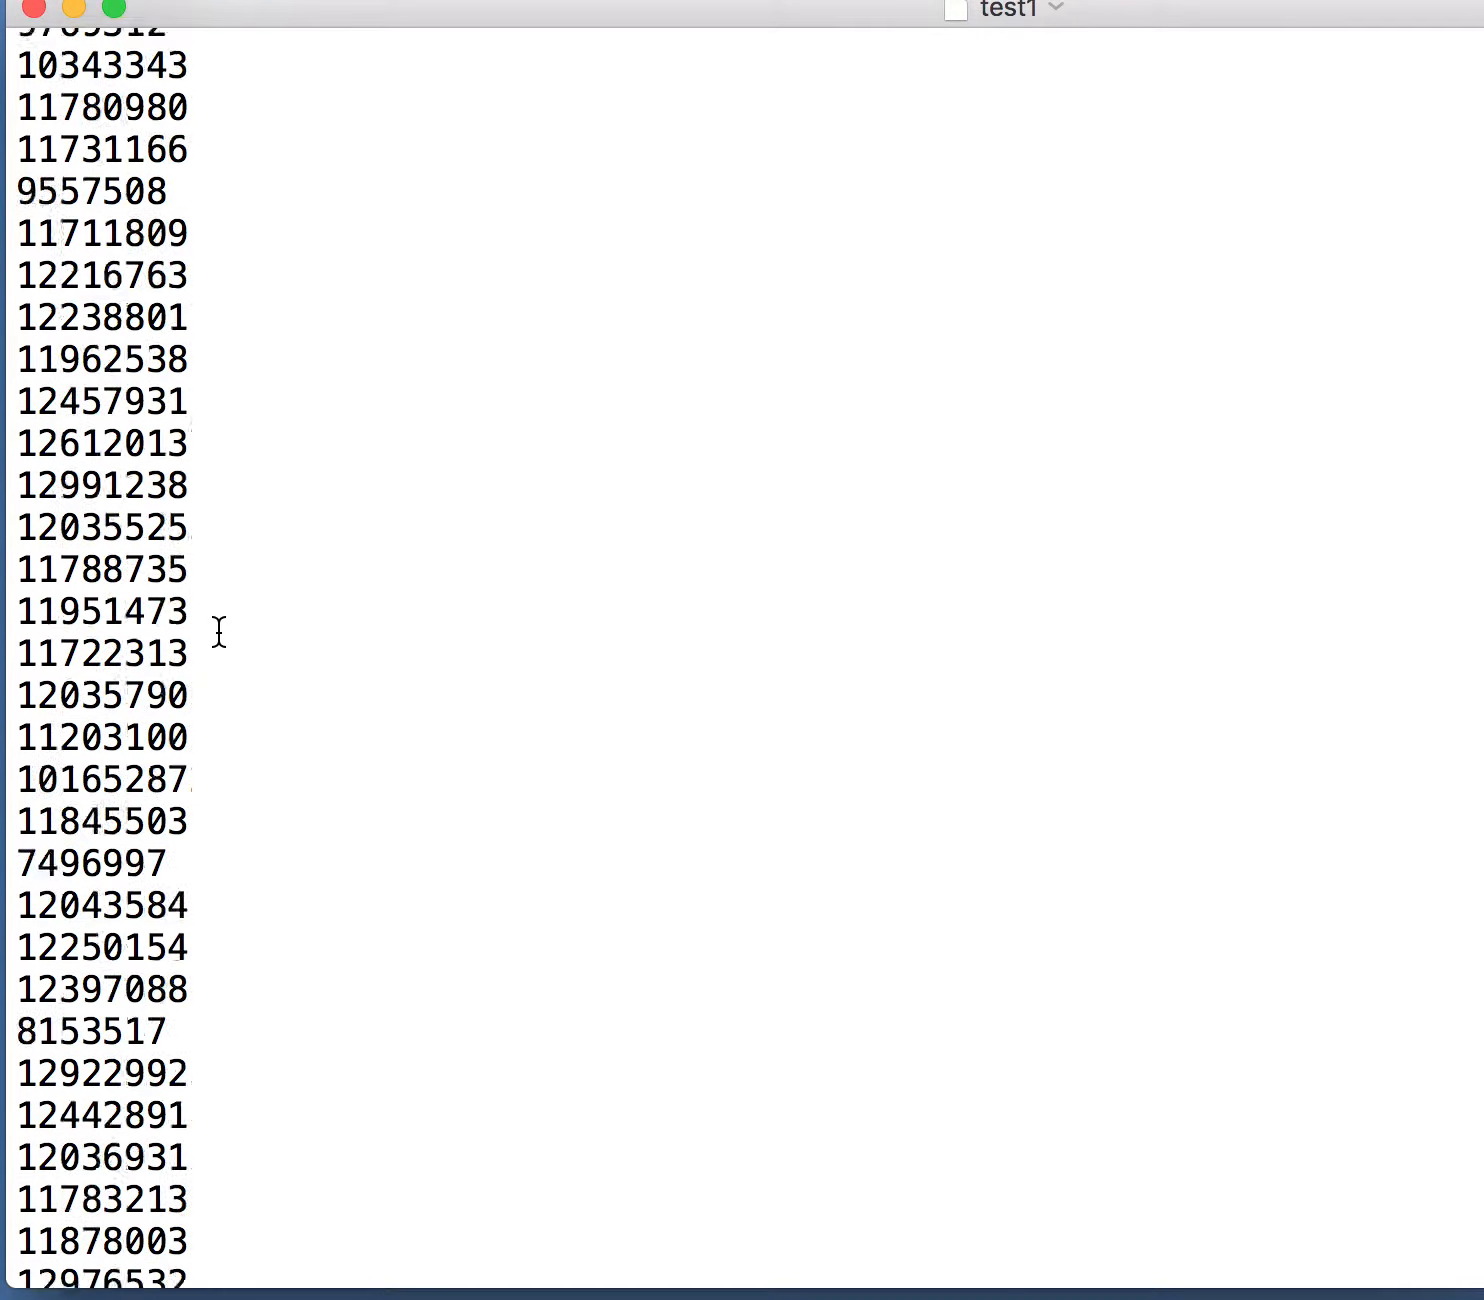
pyautogui.scroll(20, 219, 632)
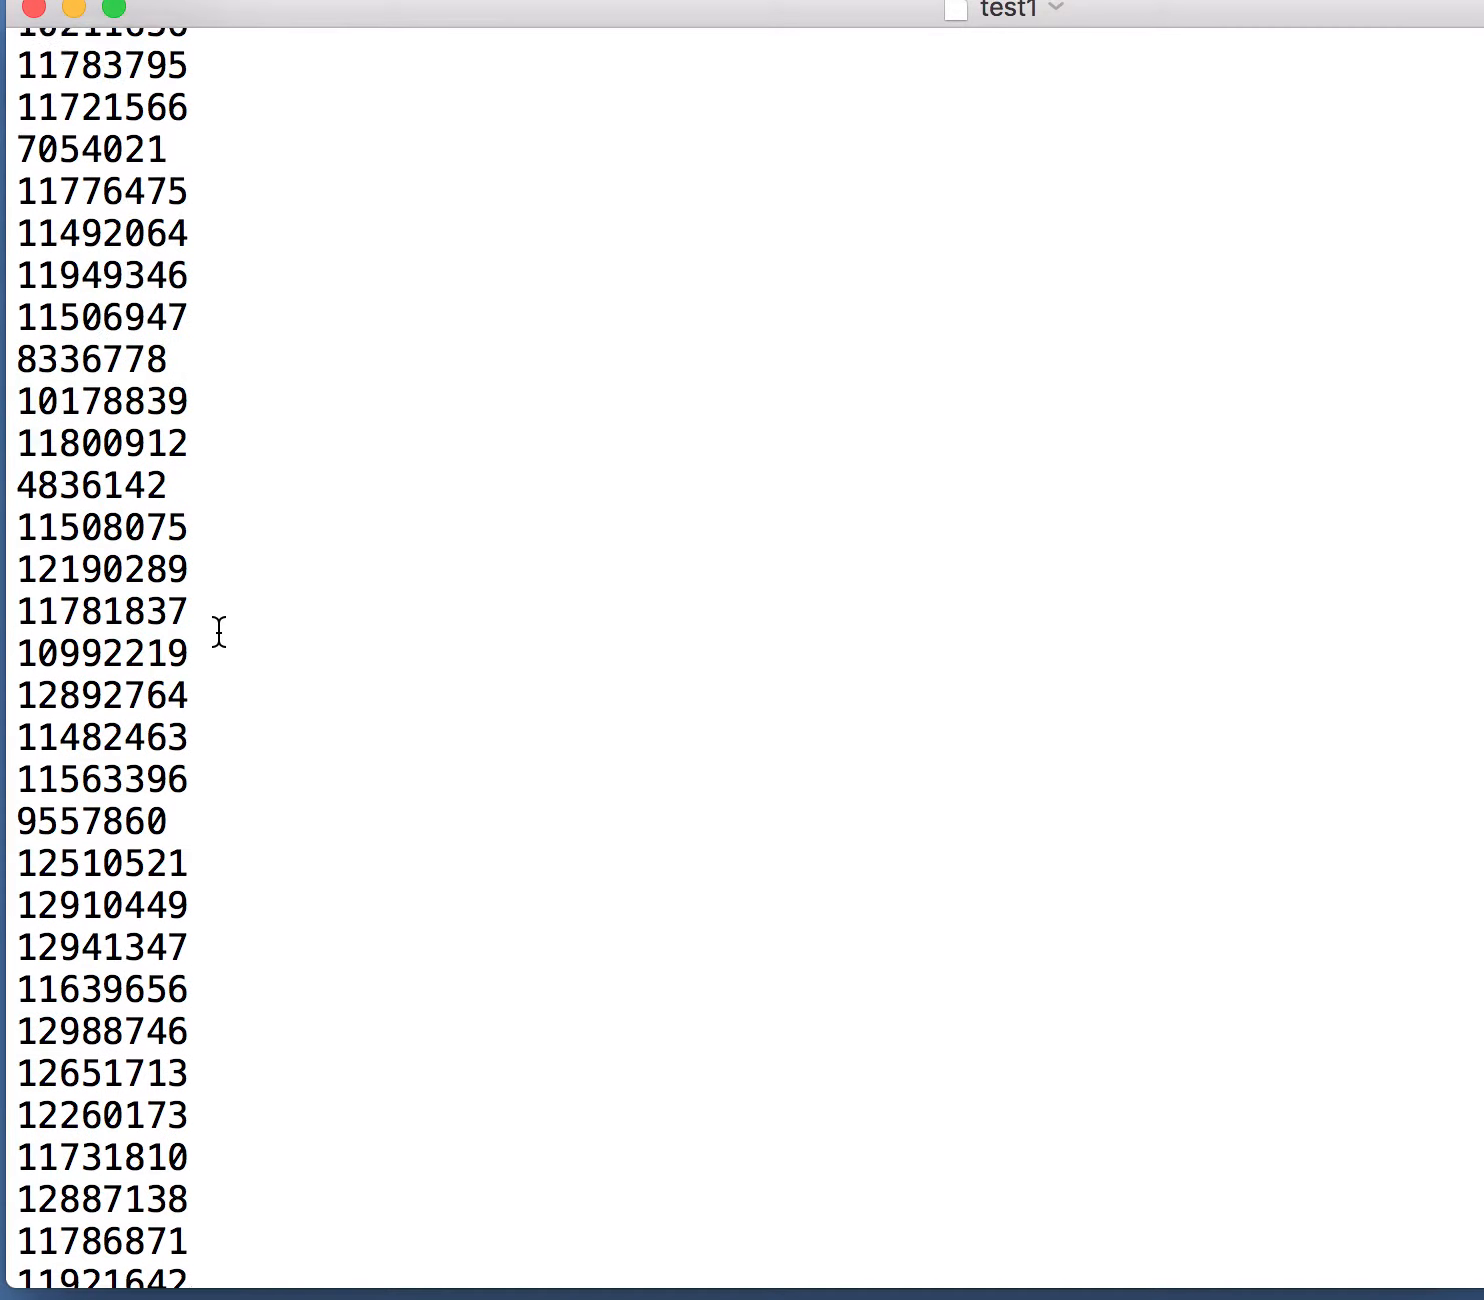
pyautogui.scroll(-15, 246, 448)
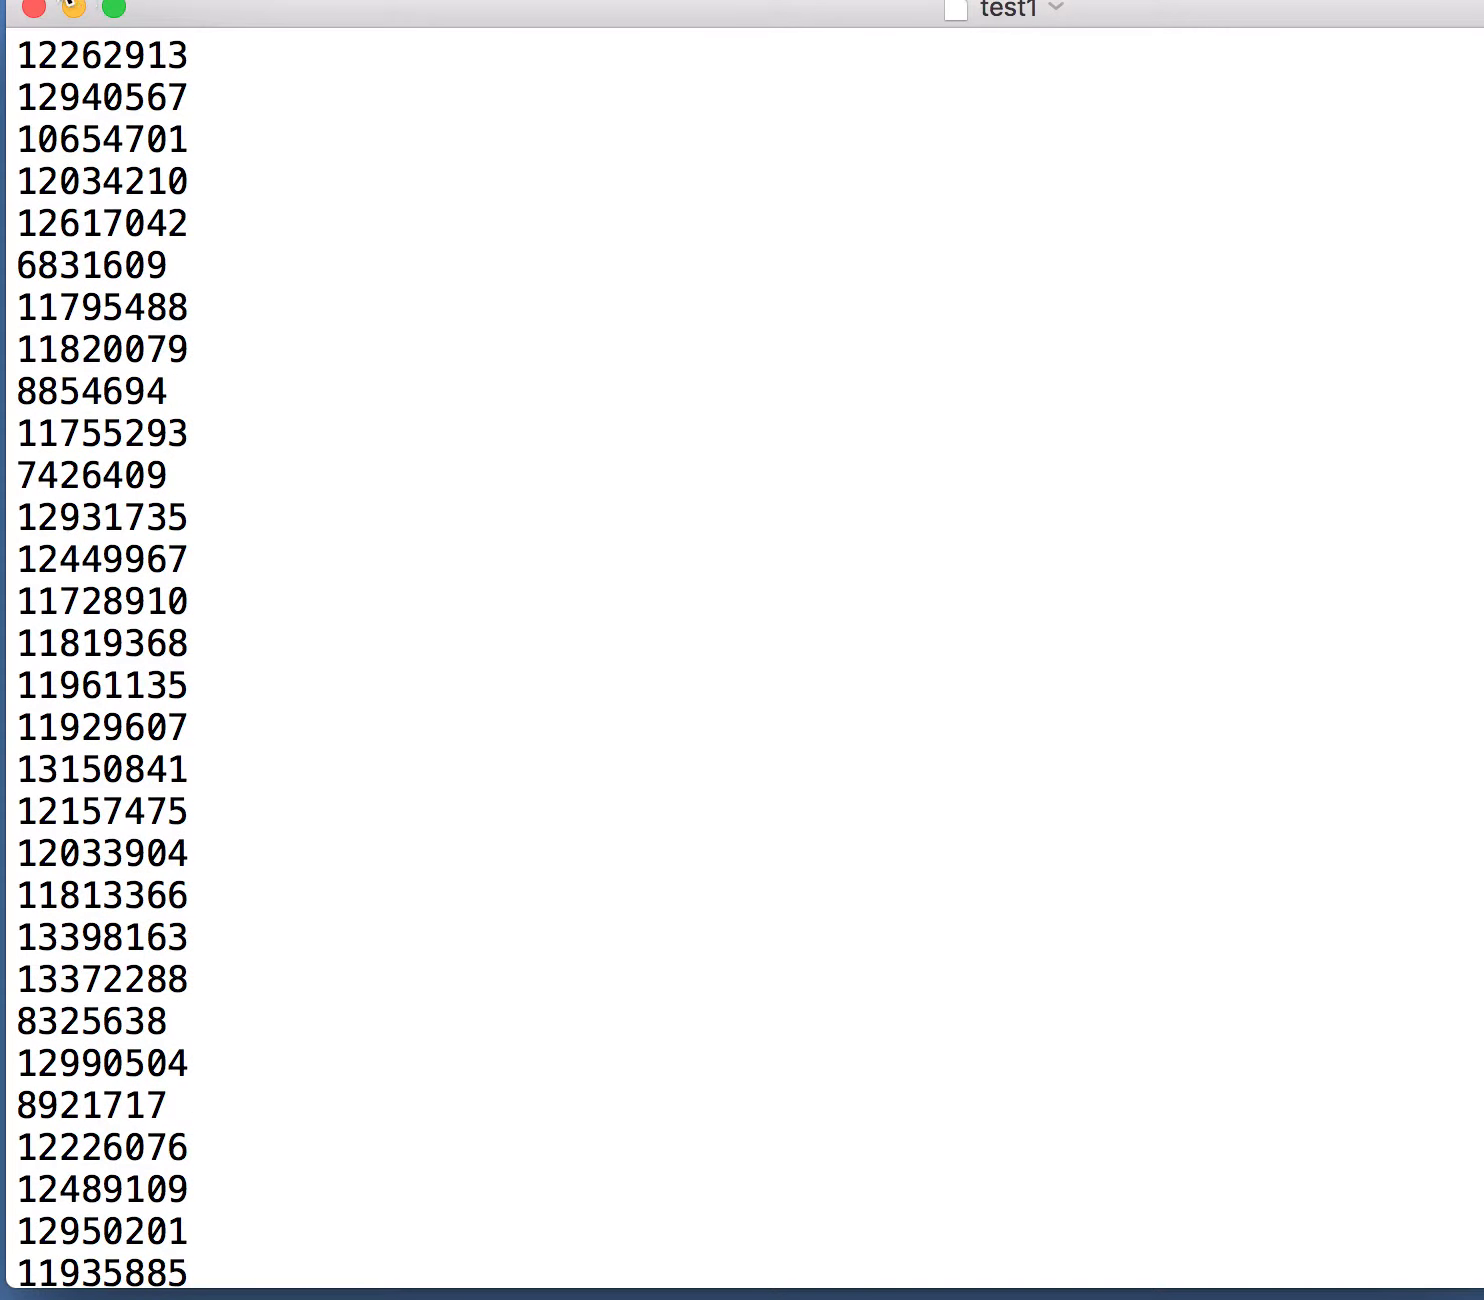
pyautogui.click(32, 9)
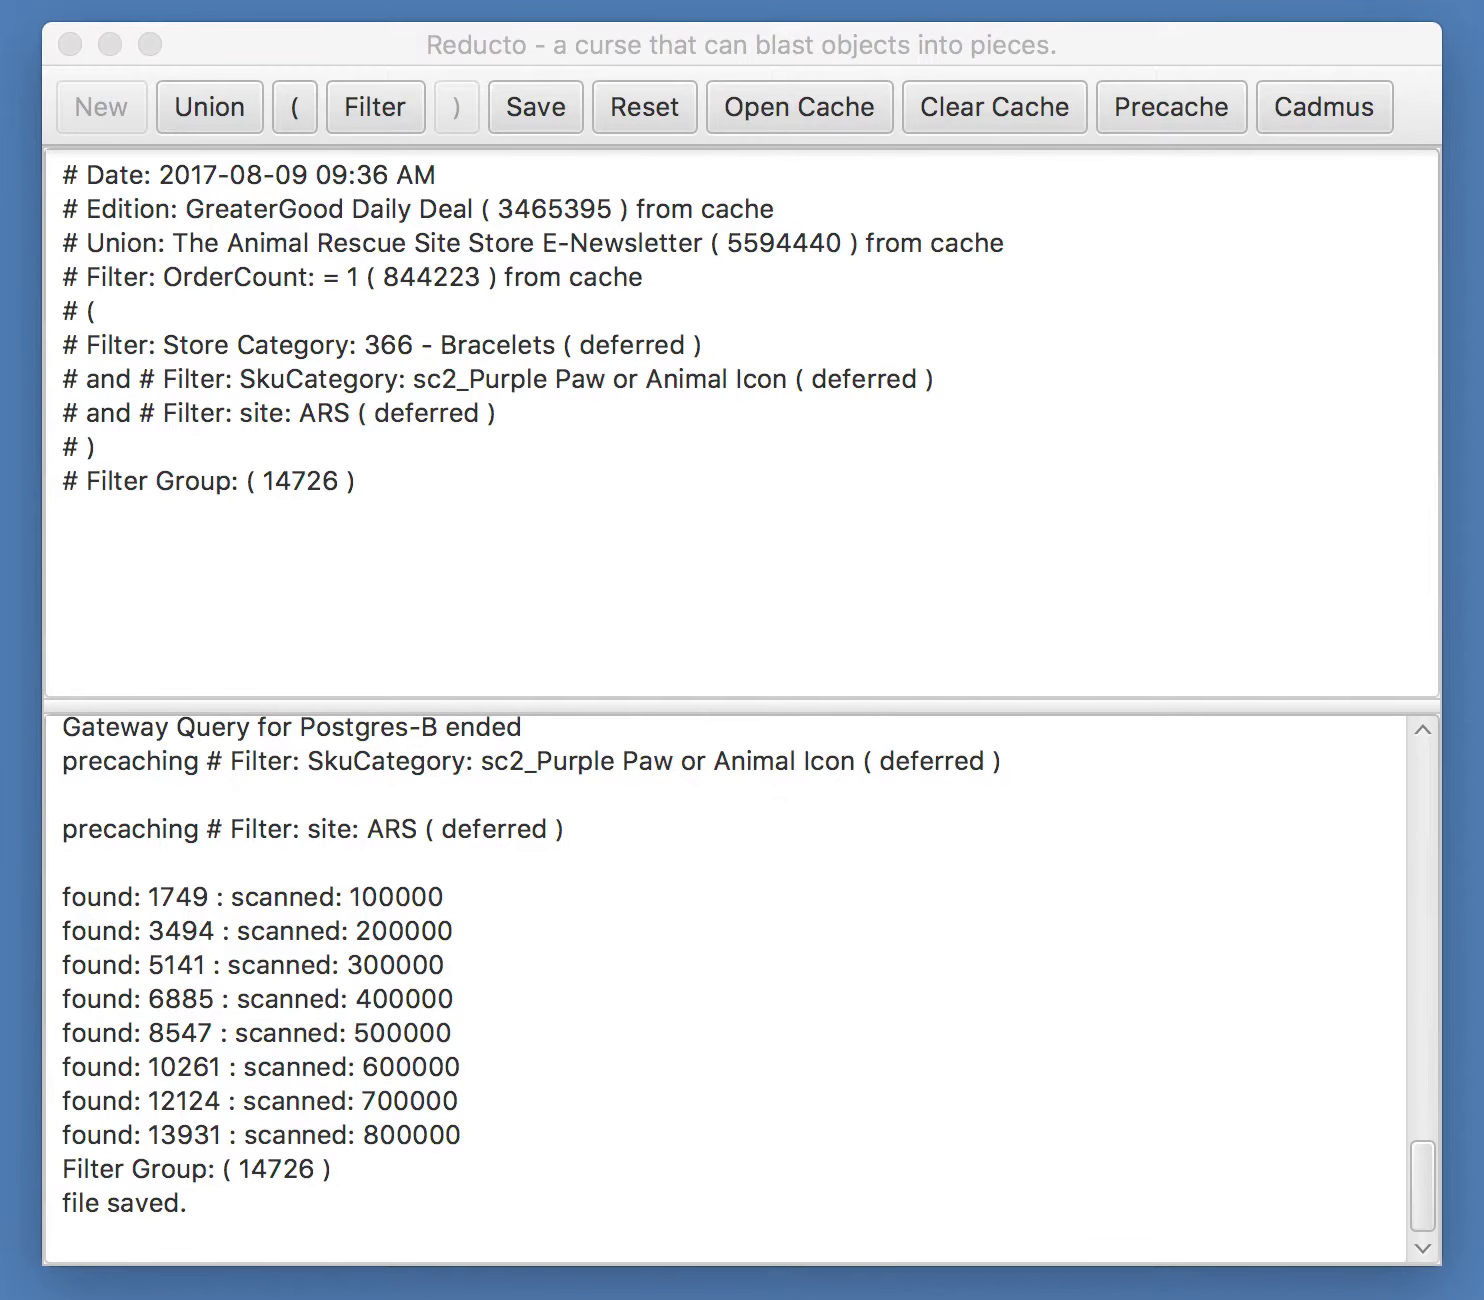
pyautogui.press('super+q')
pyautogui.press('super+BackSpace')
# Open the cache folder and examine the cached combo box, edition and filter files.
pyautogui.click(1333, 100)
pyautogui.click(783, 106)
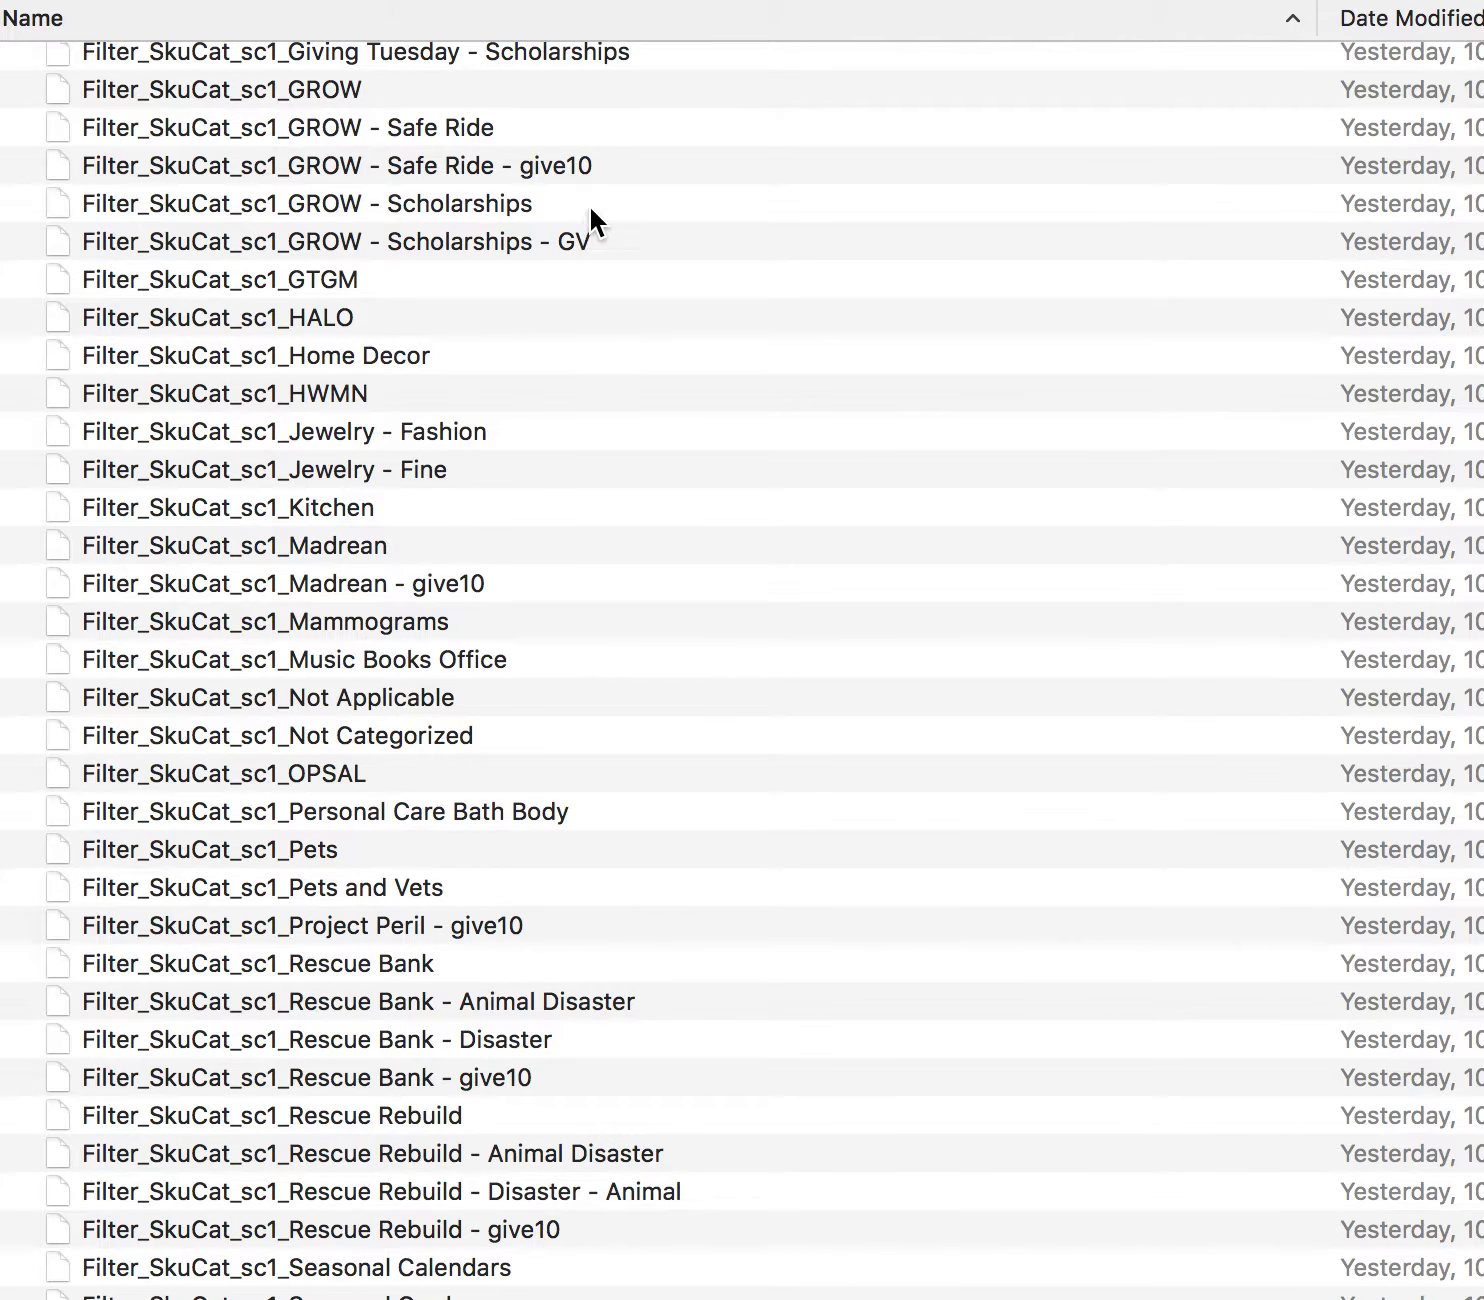
pyautogui.scroll(20, 589, 205)
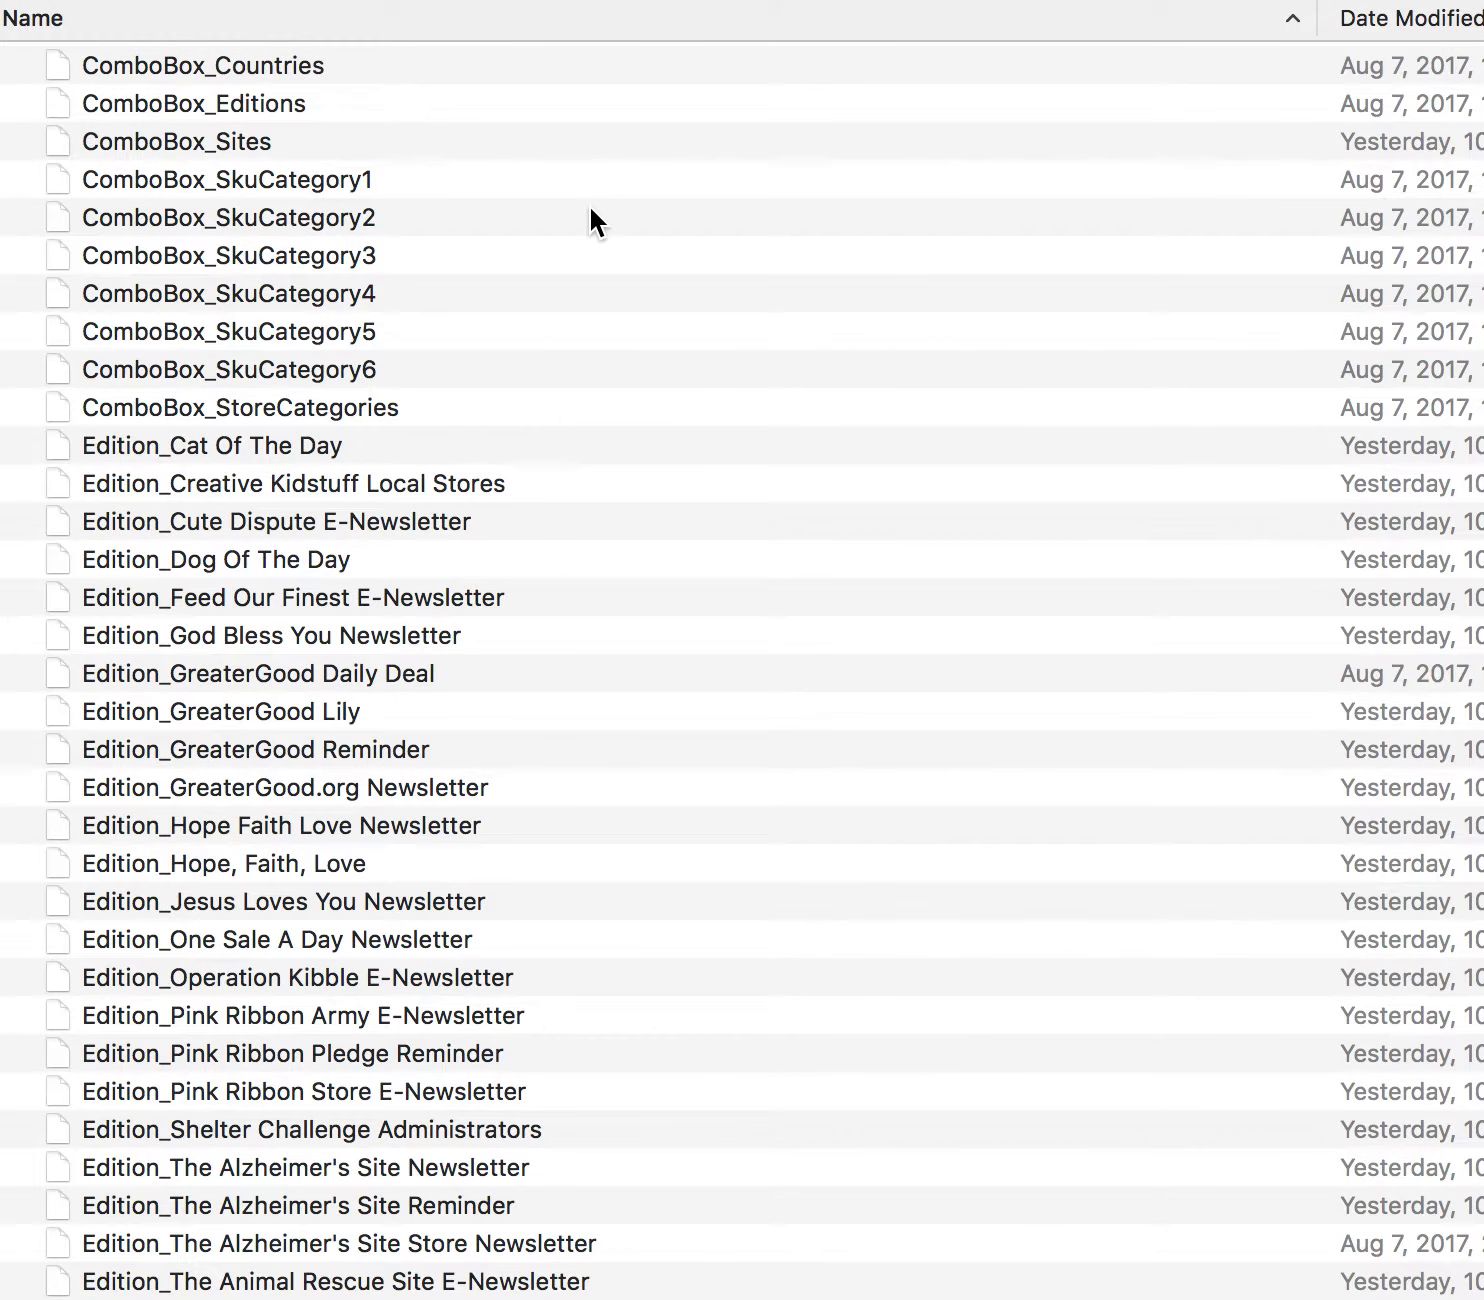
pyautogui.scroll(-20, 590, 210)
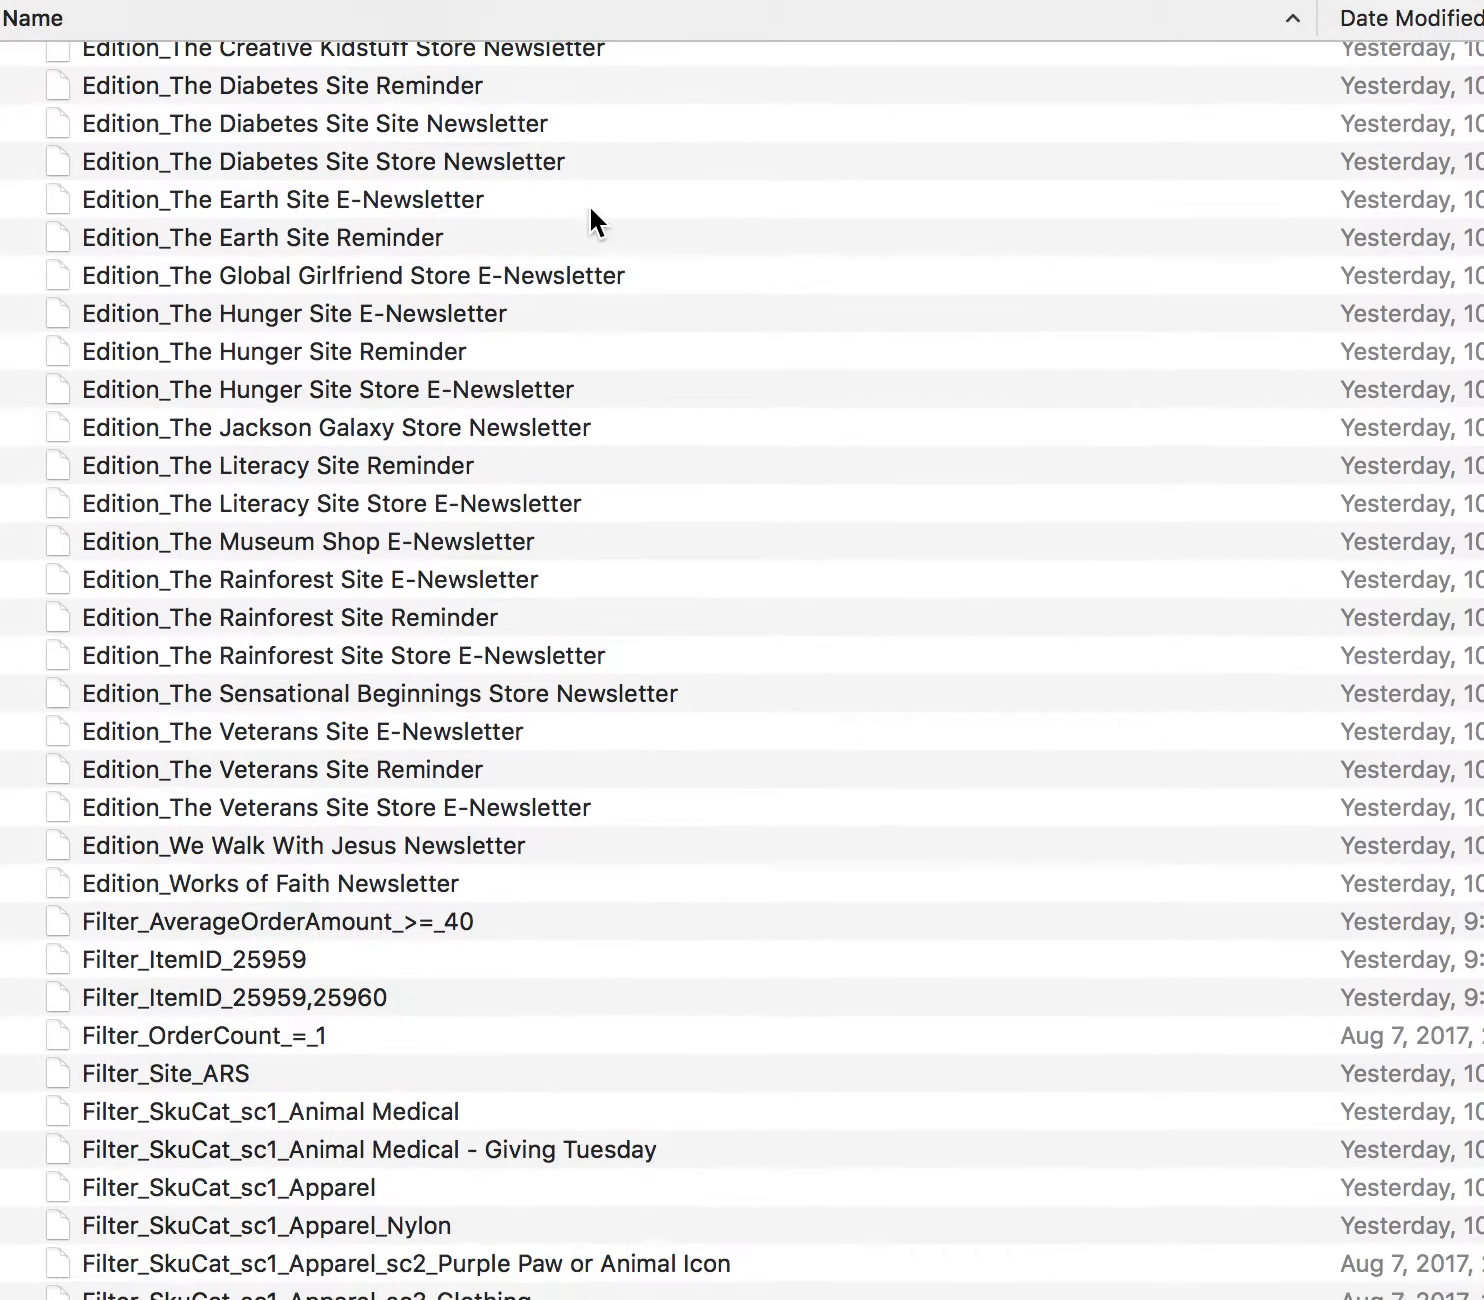
pyautogui.scroll(-15, 591, 209)
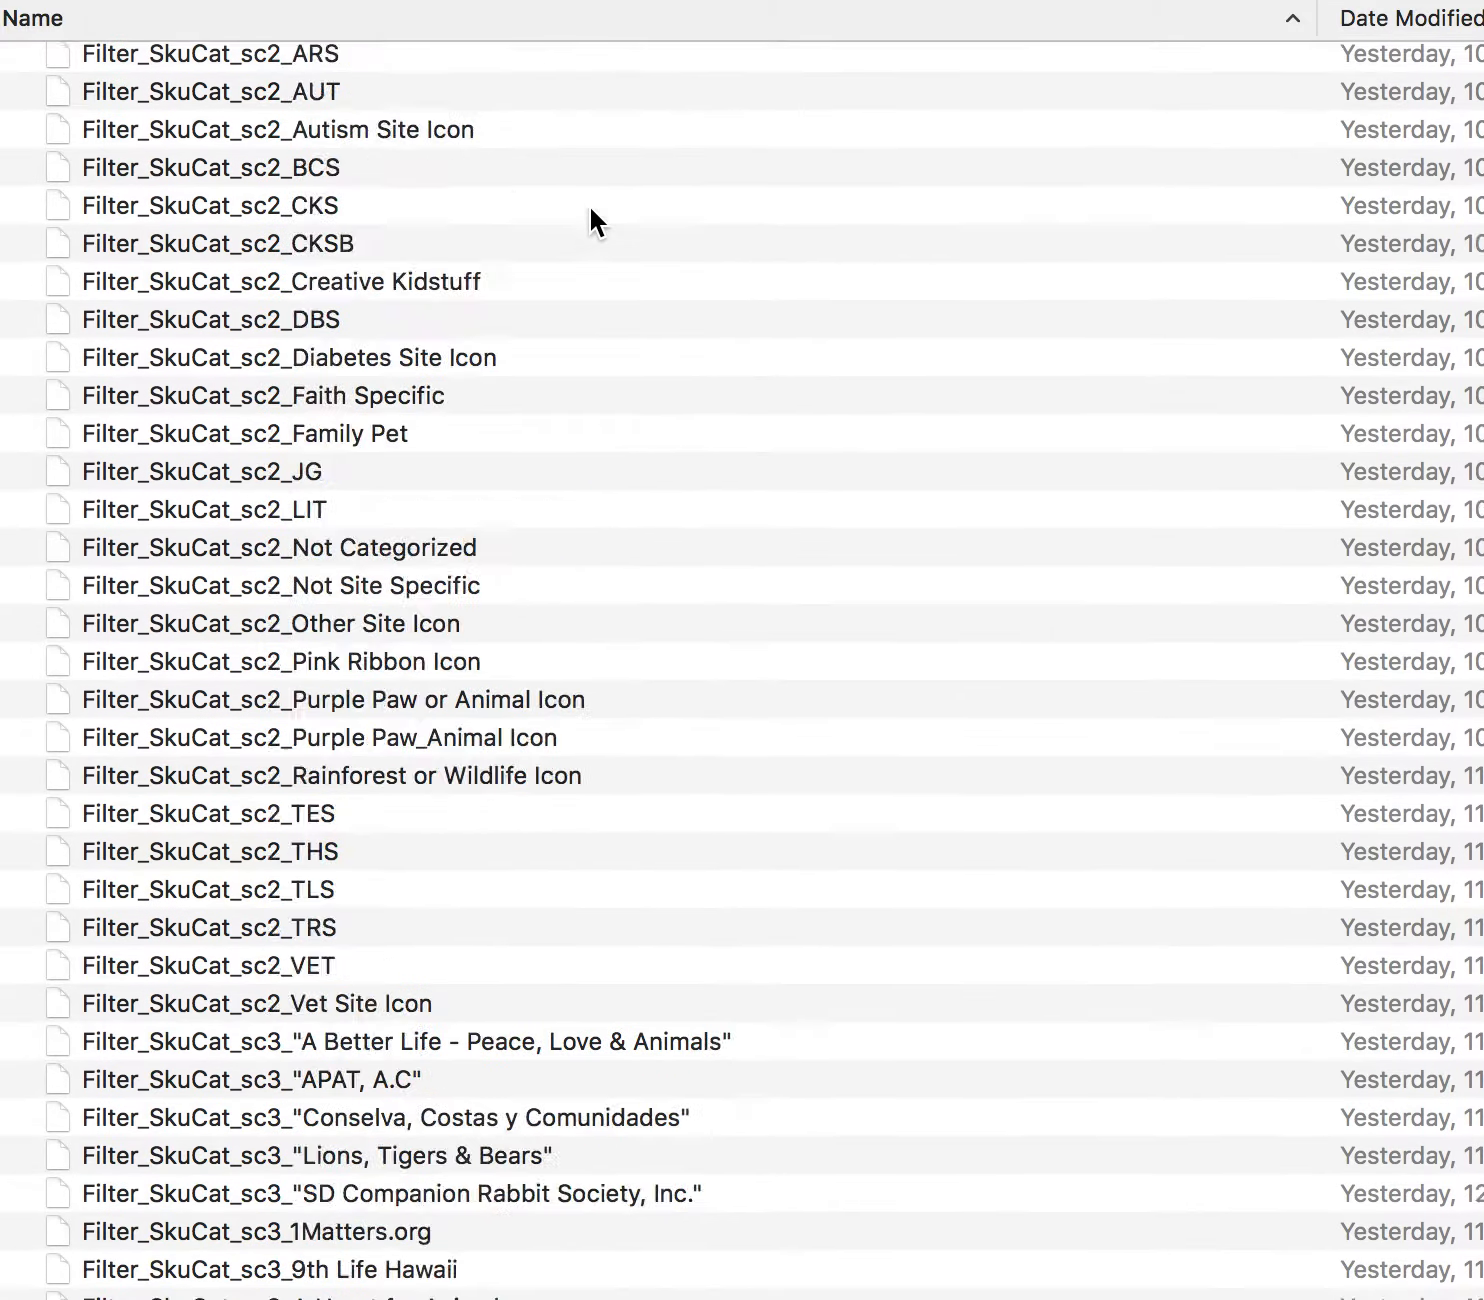
pyautogui.scroll(20, 590, 210)
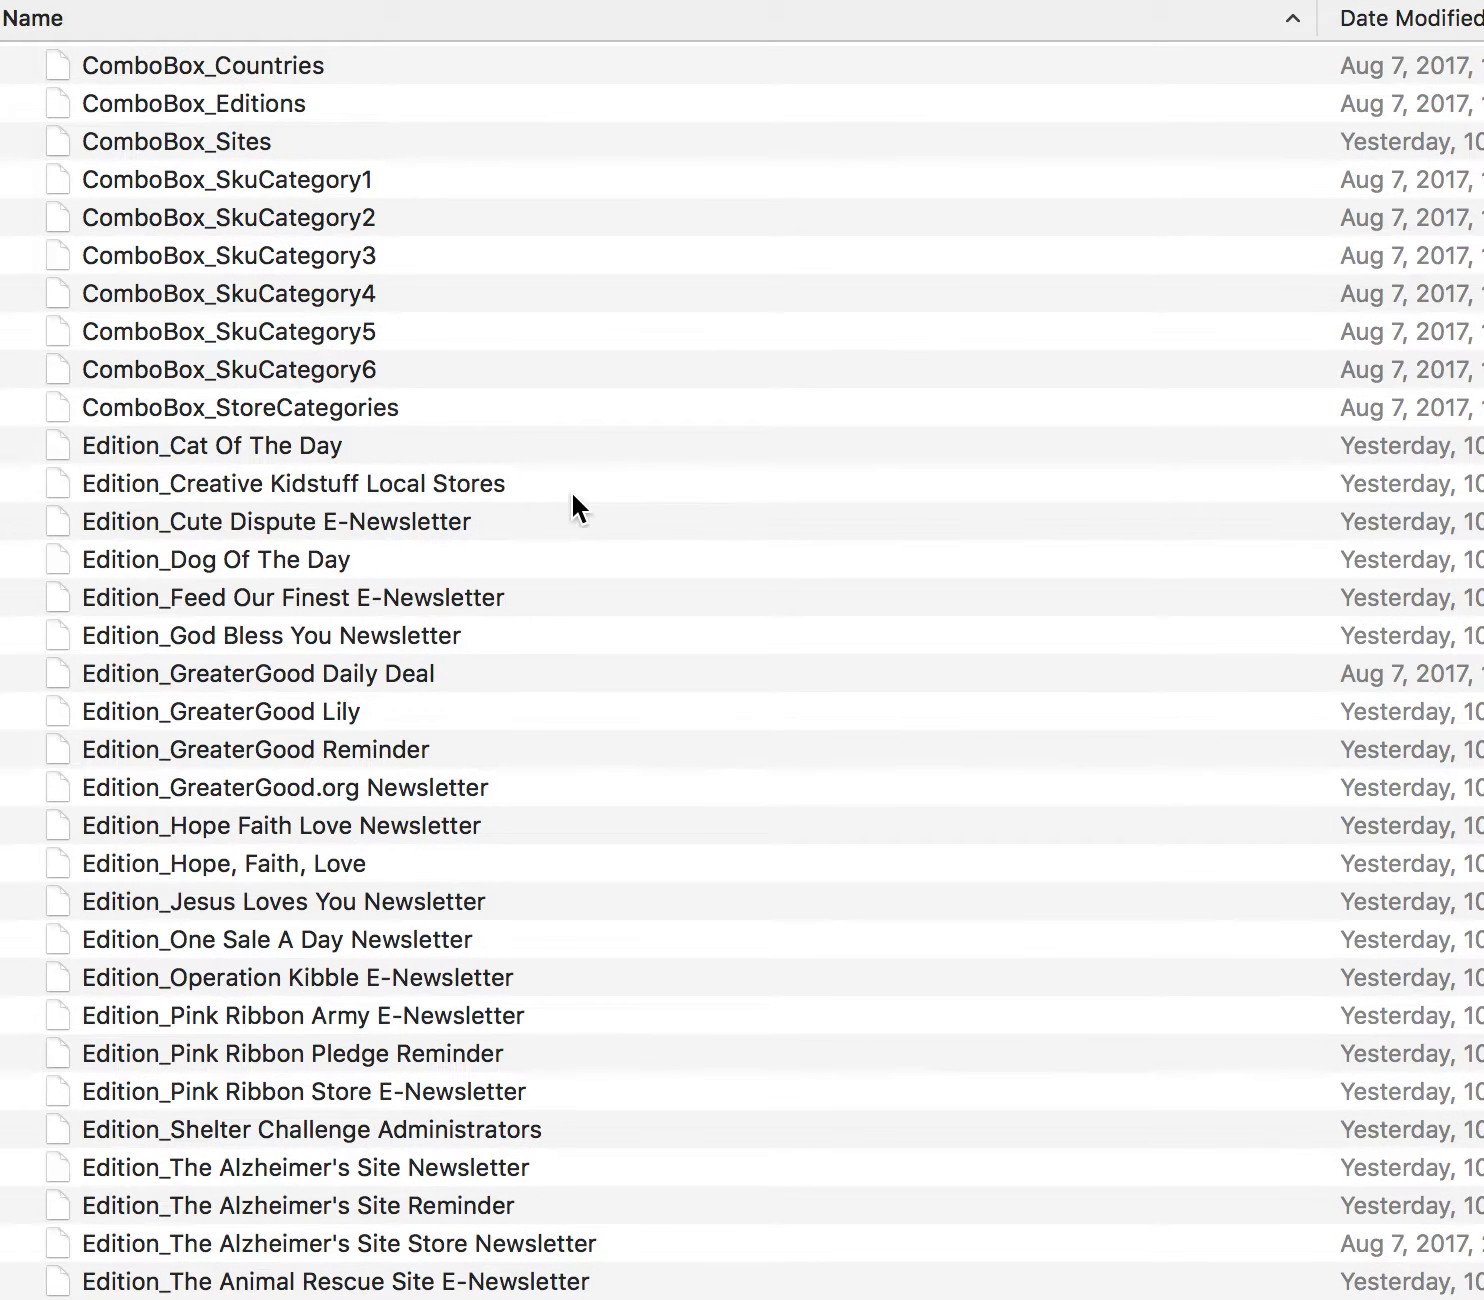
pyautogui.scroll(-4, 571, 492)
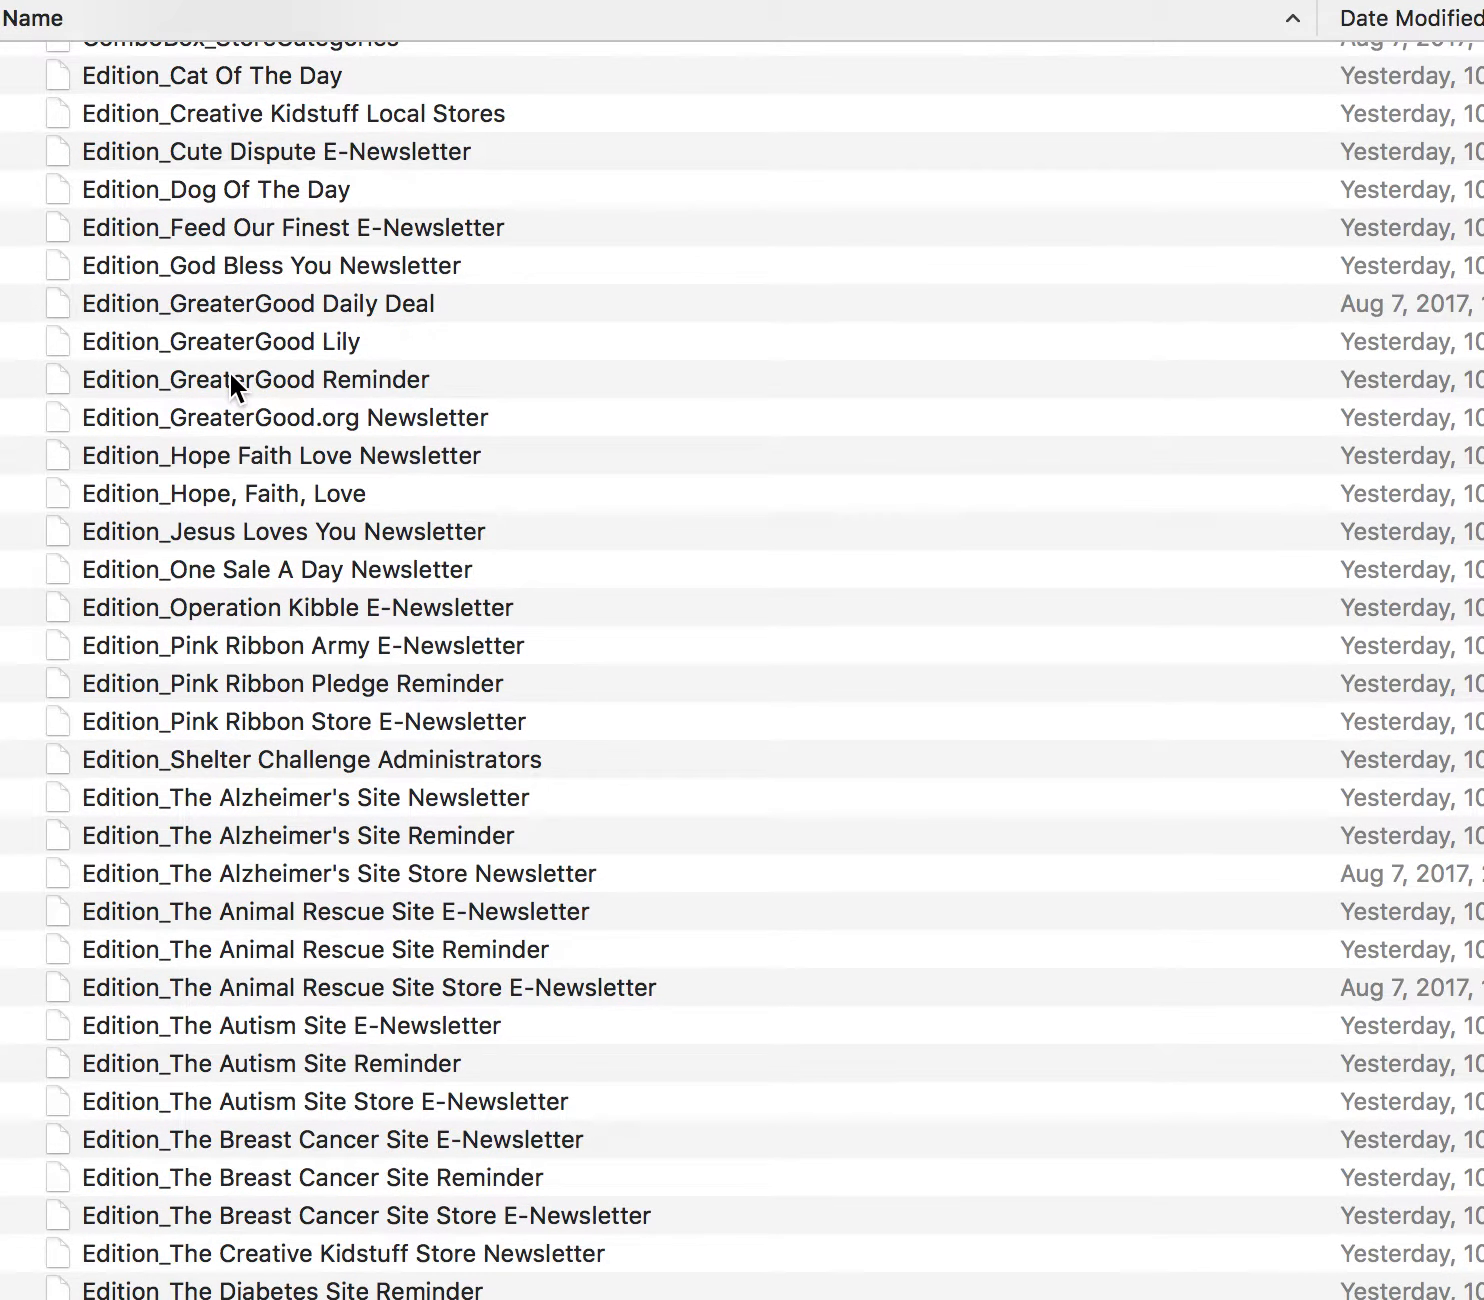
pyautogui.click(230, 372)
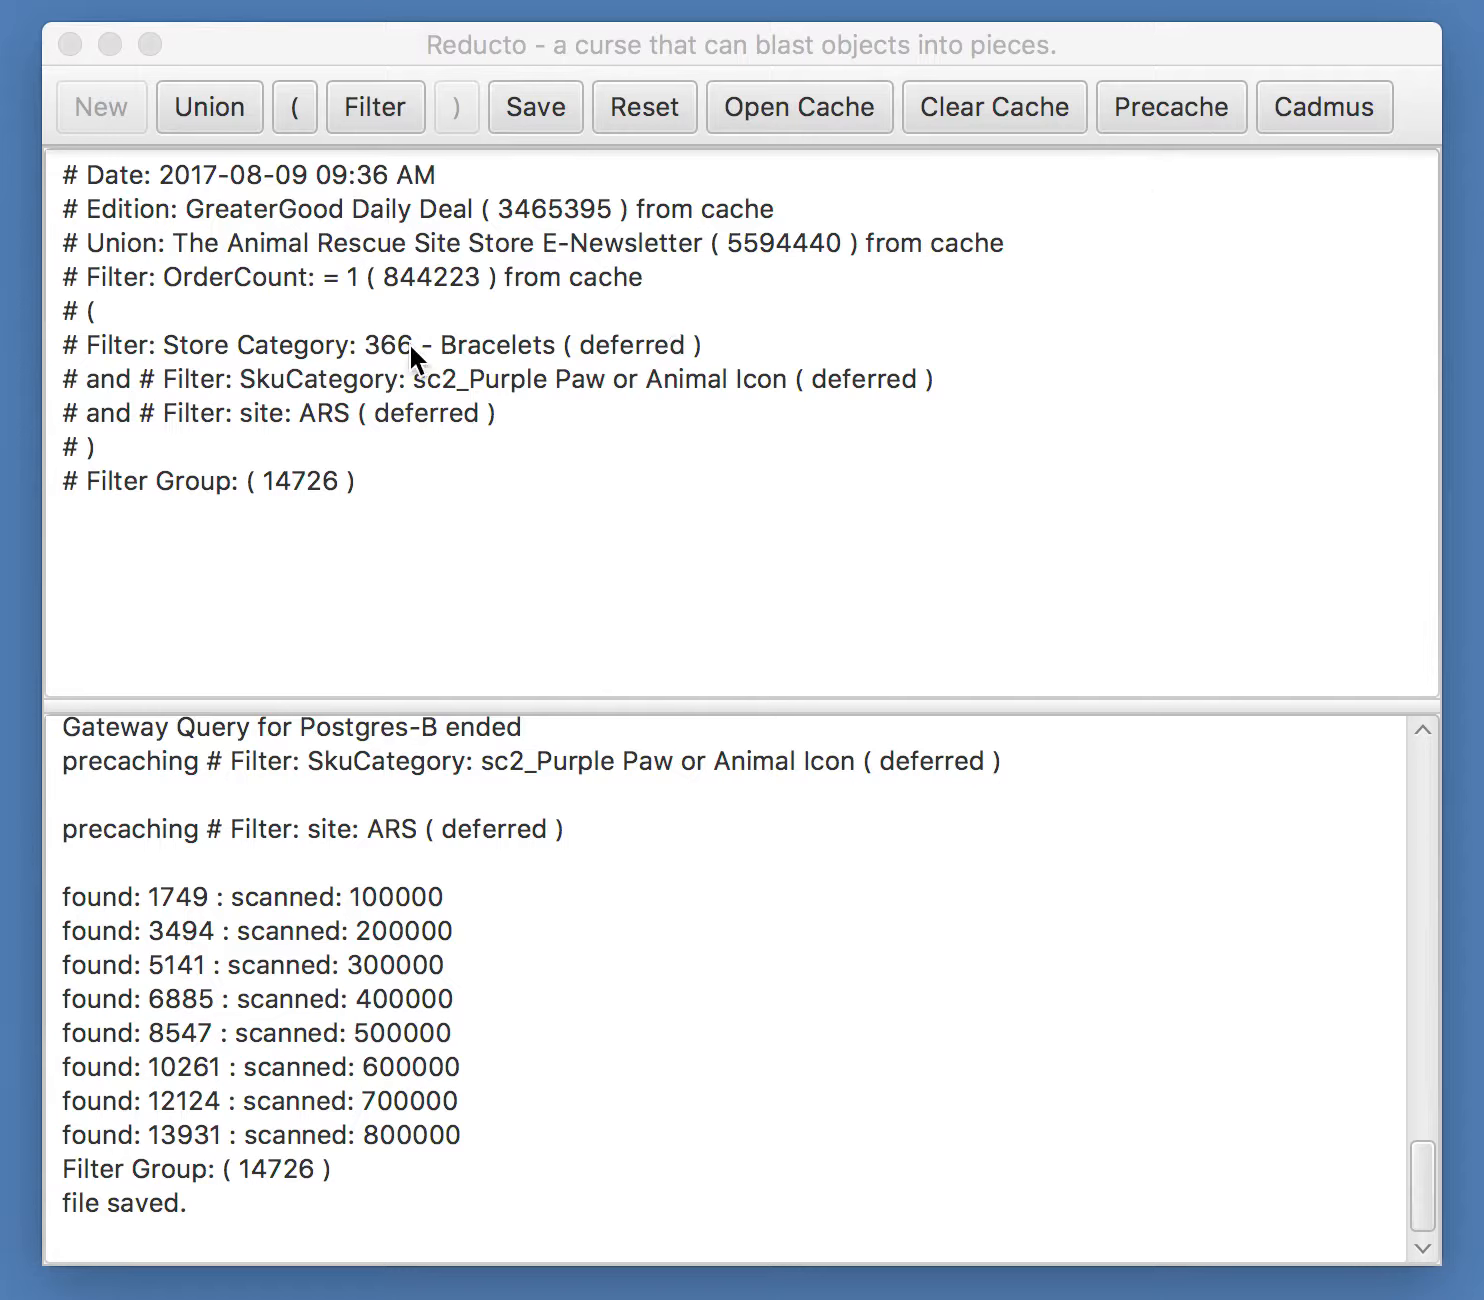
# Reset the current list and create a new list segment from The Alzheimer's Site Store Newsletter.
pyautogui.click(631, 112)
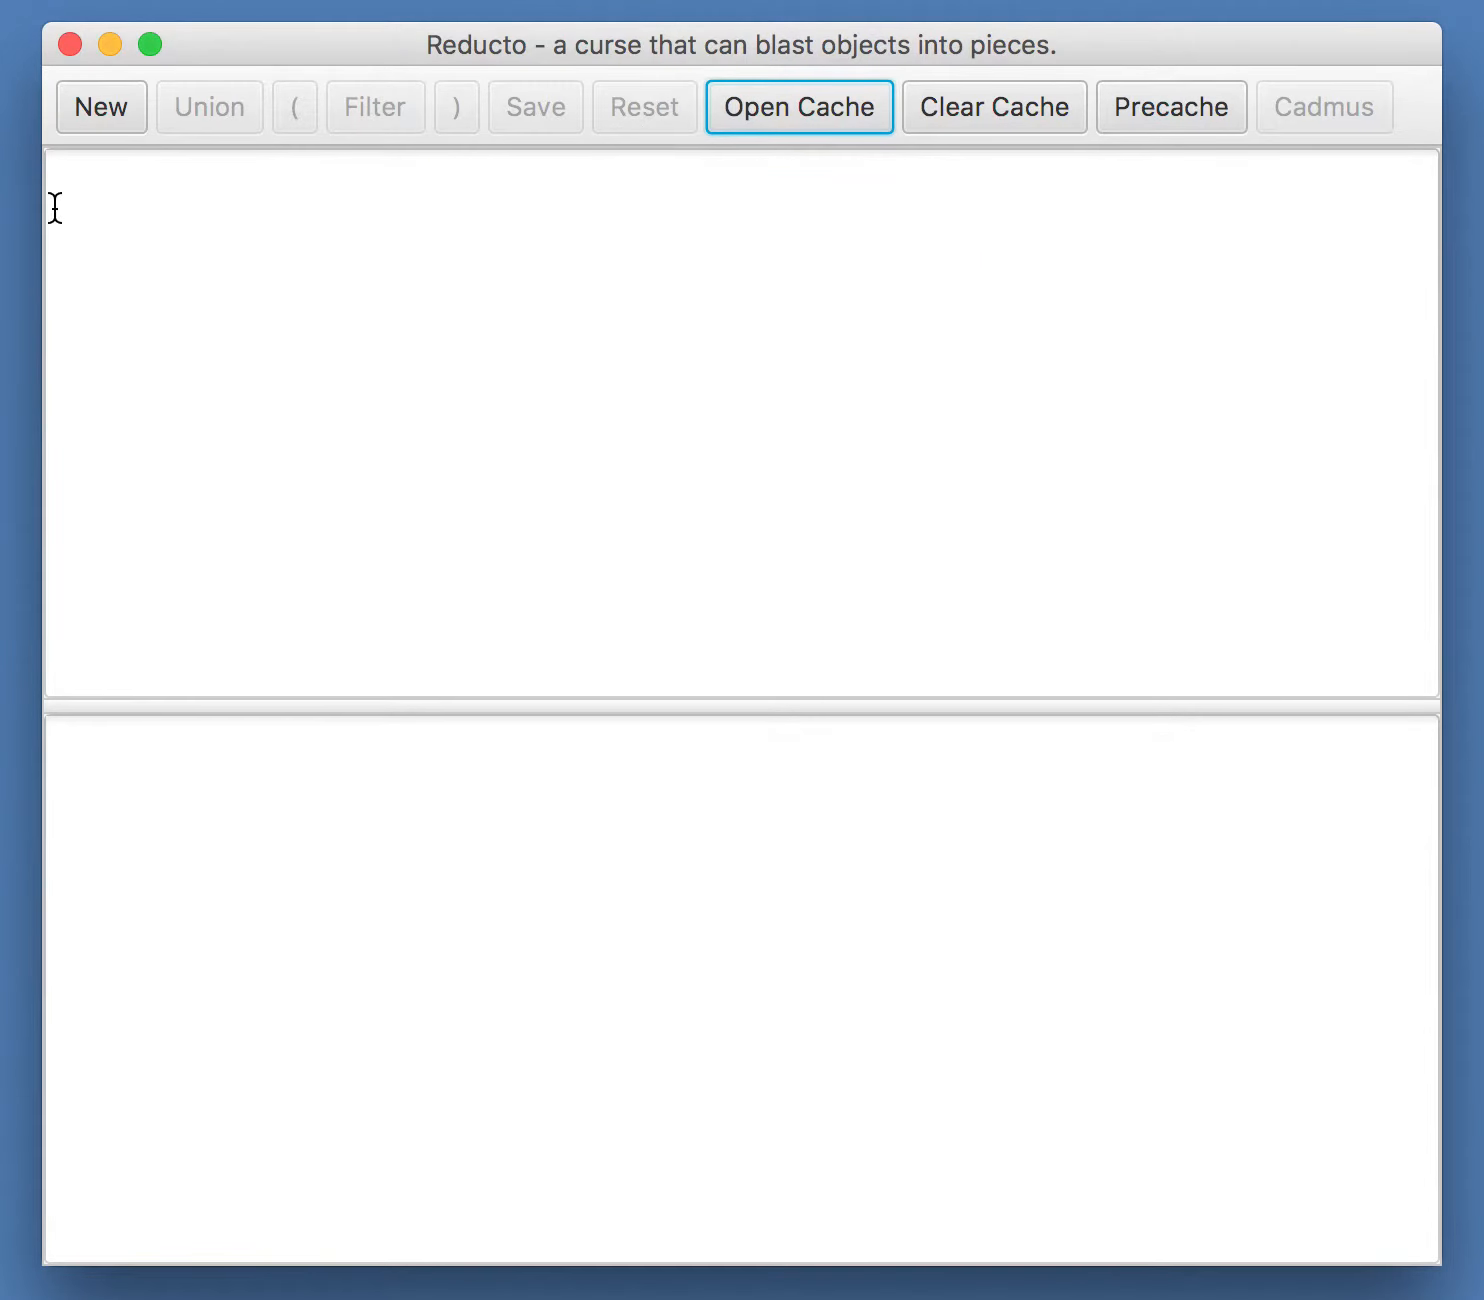
pyautogui.click(101, 102)
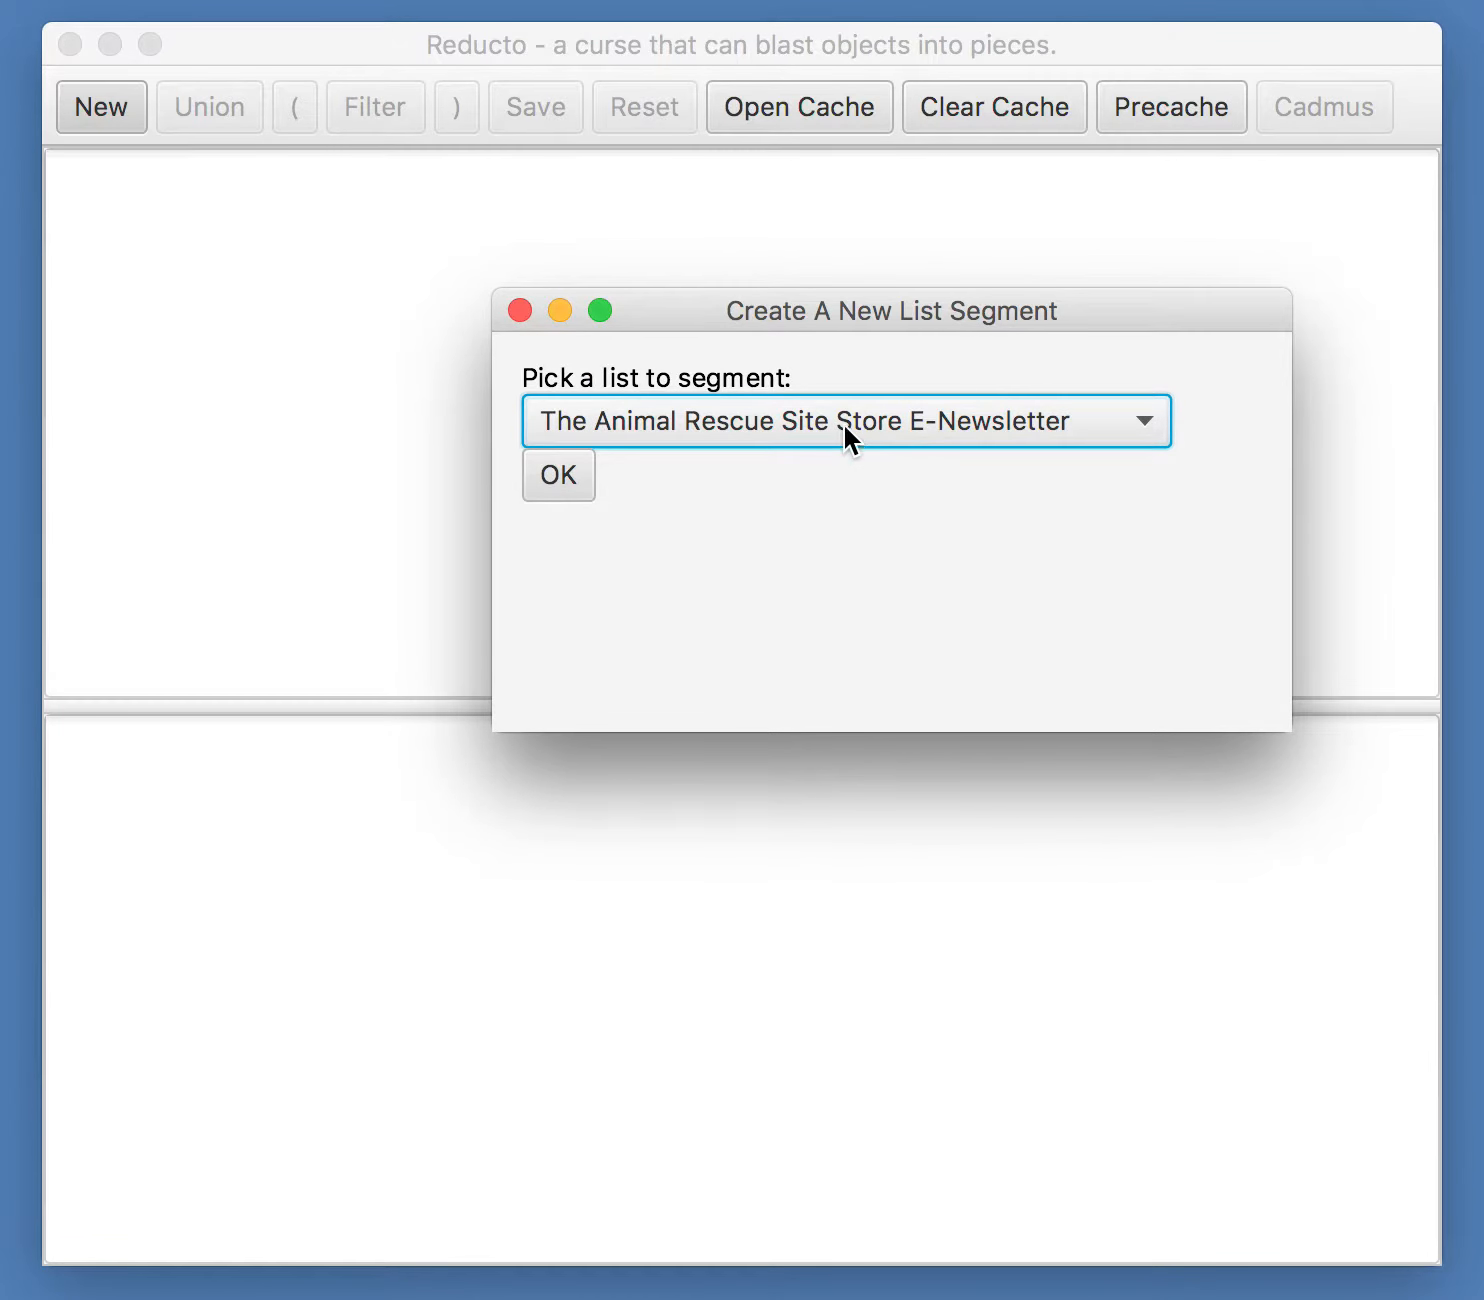
pyautogui.click(846, 423)
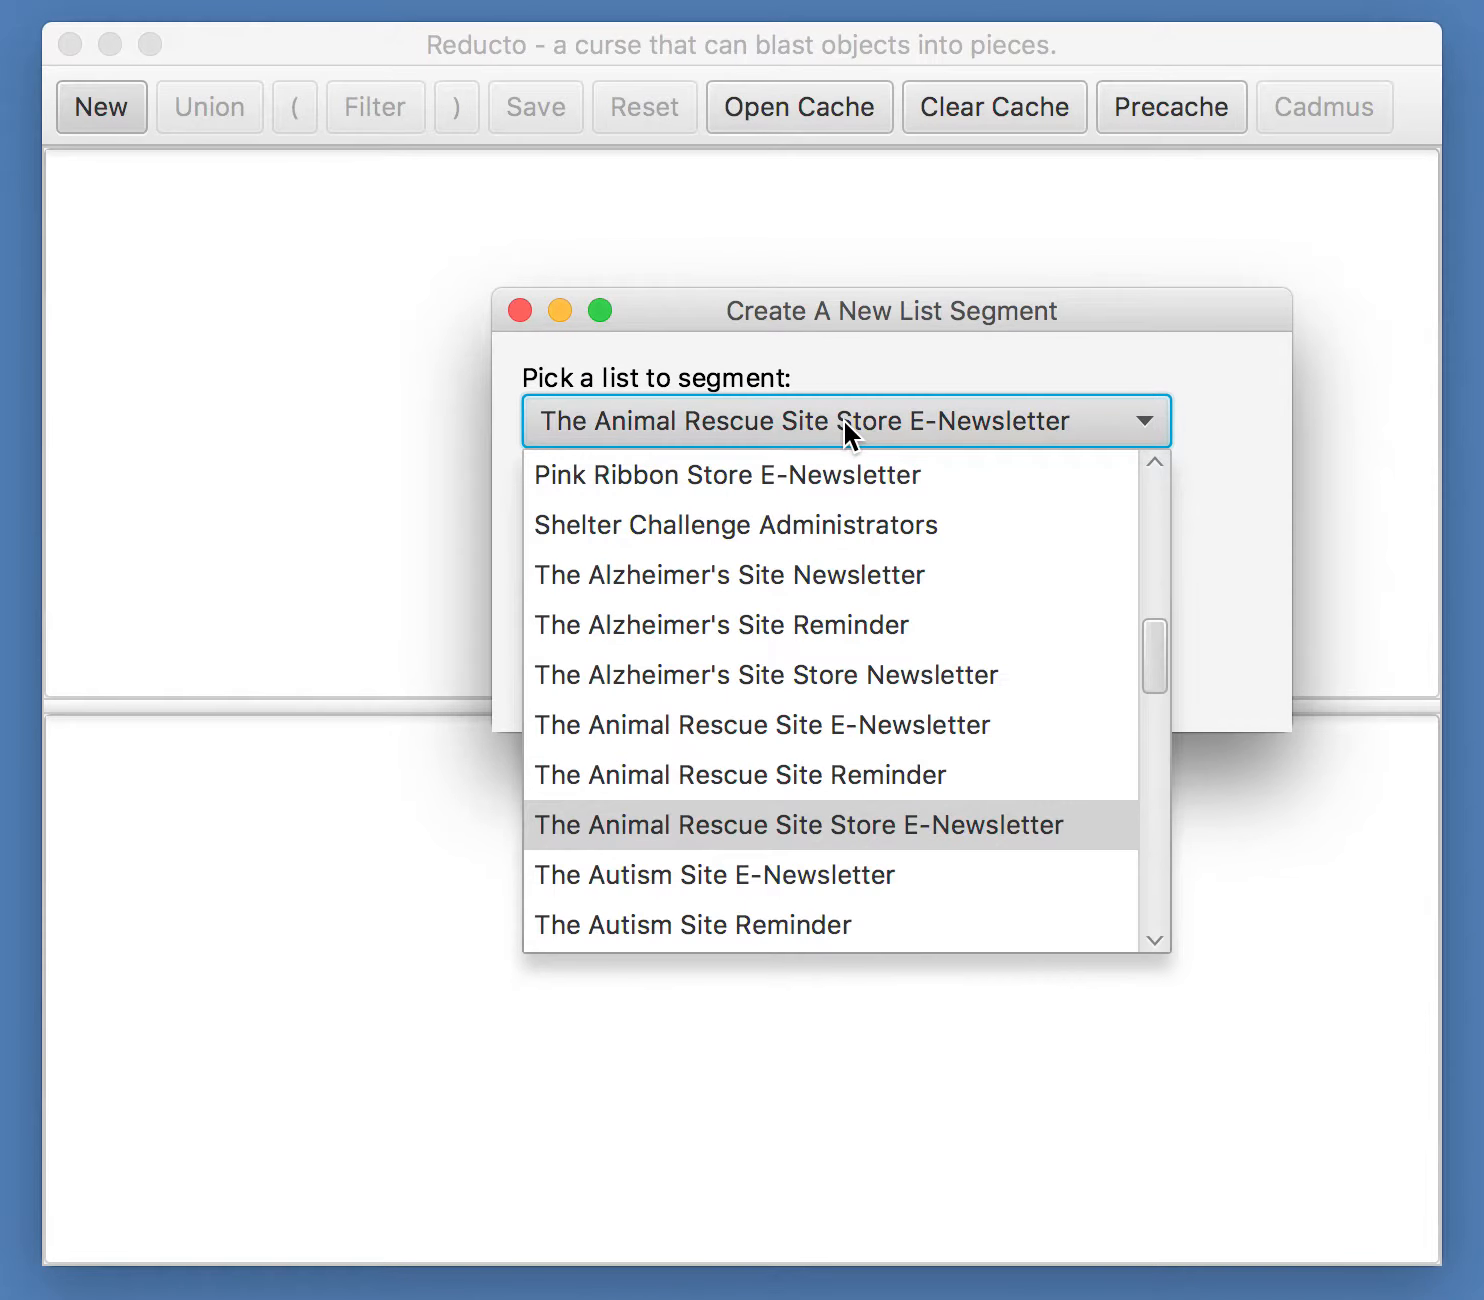
pyautogui.click(780, 683)
pyautogui.click(567, 469)
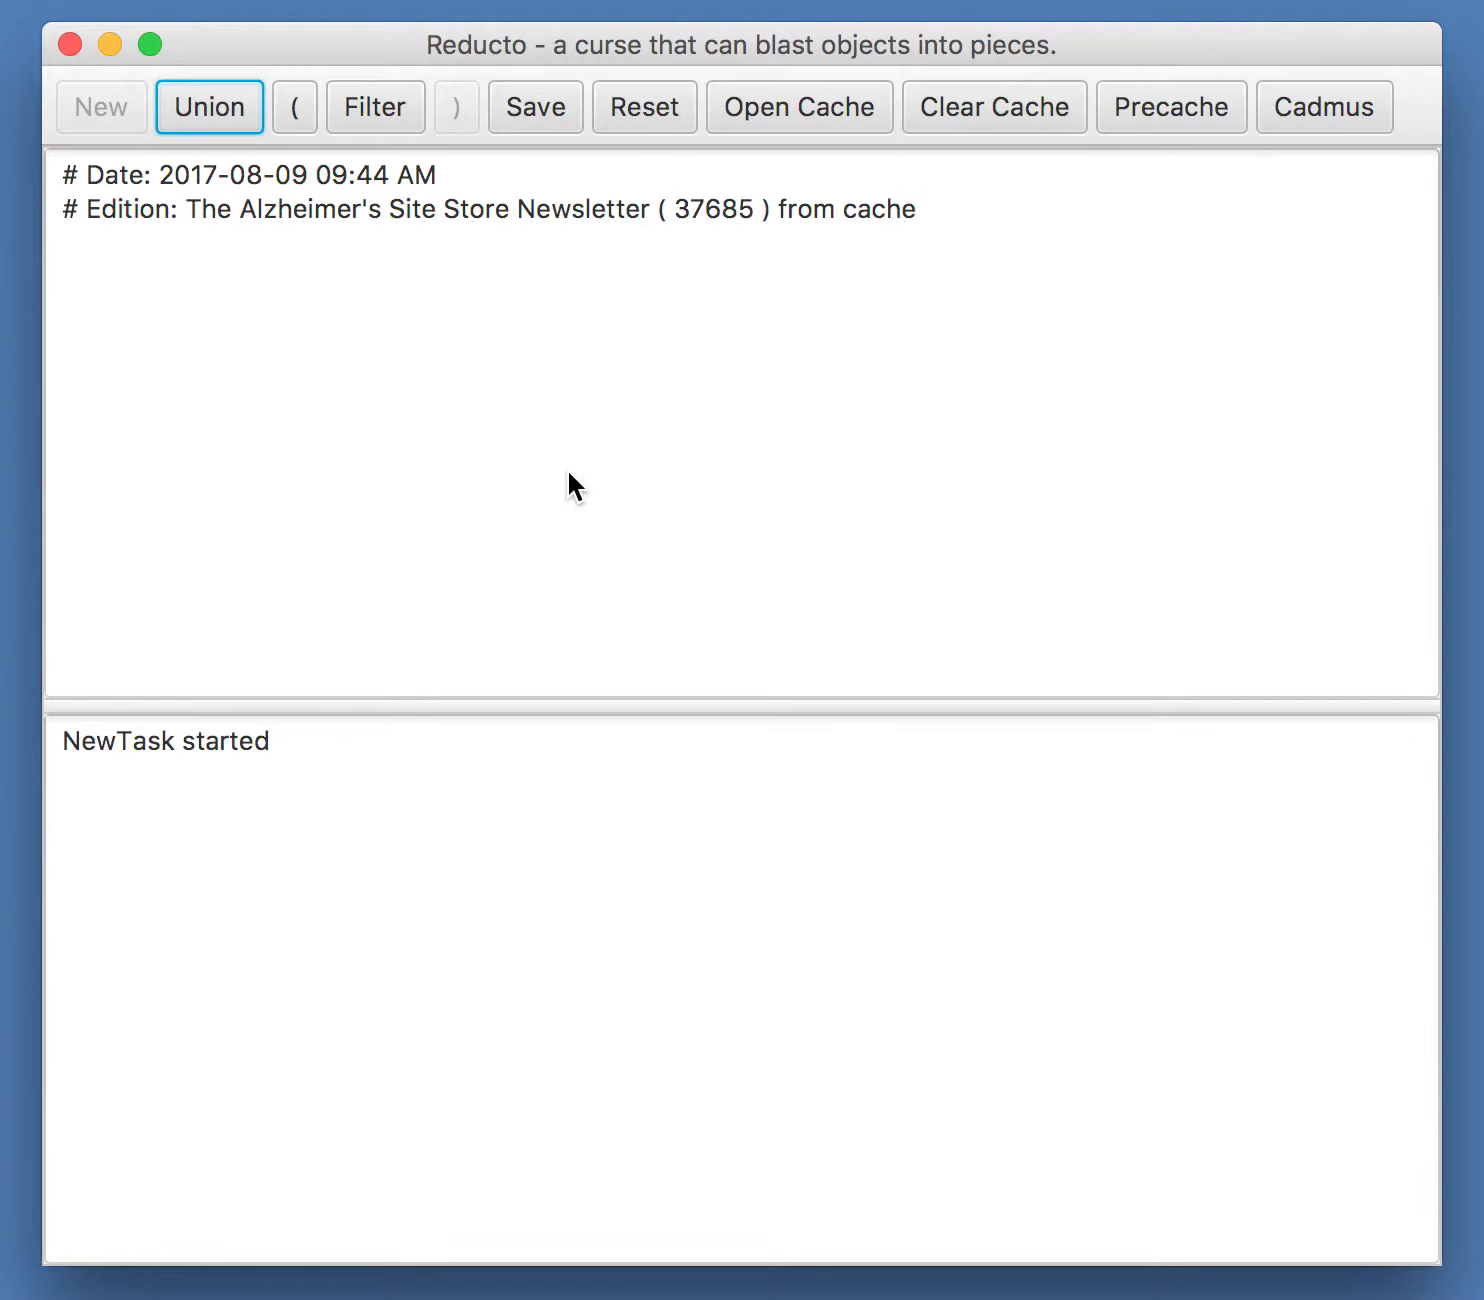
# Open the filter options for the new segment and set the order amount filter to >= 100.
pyautogui.click(364, 100)
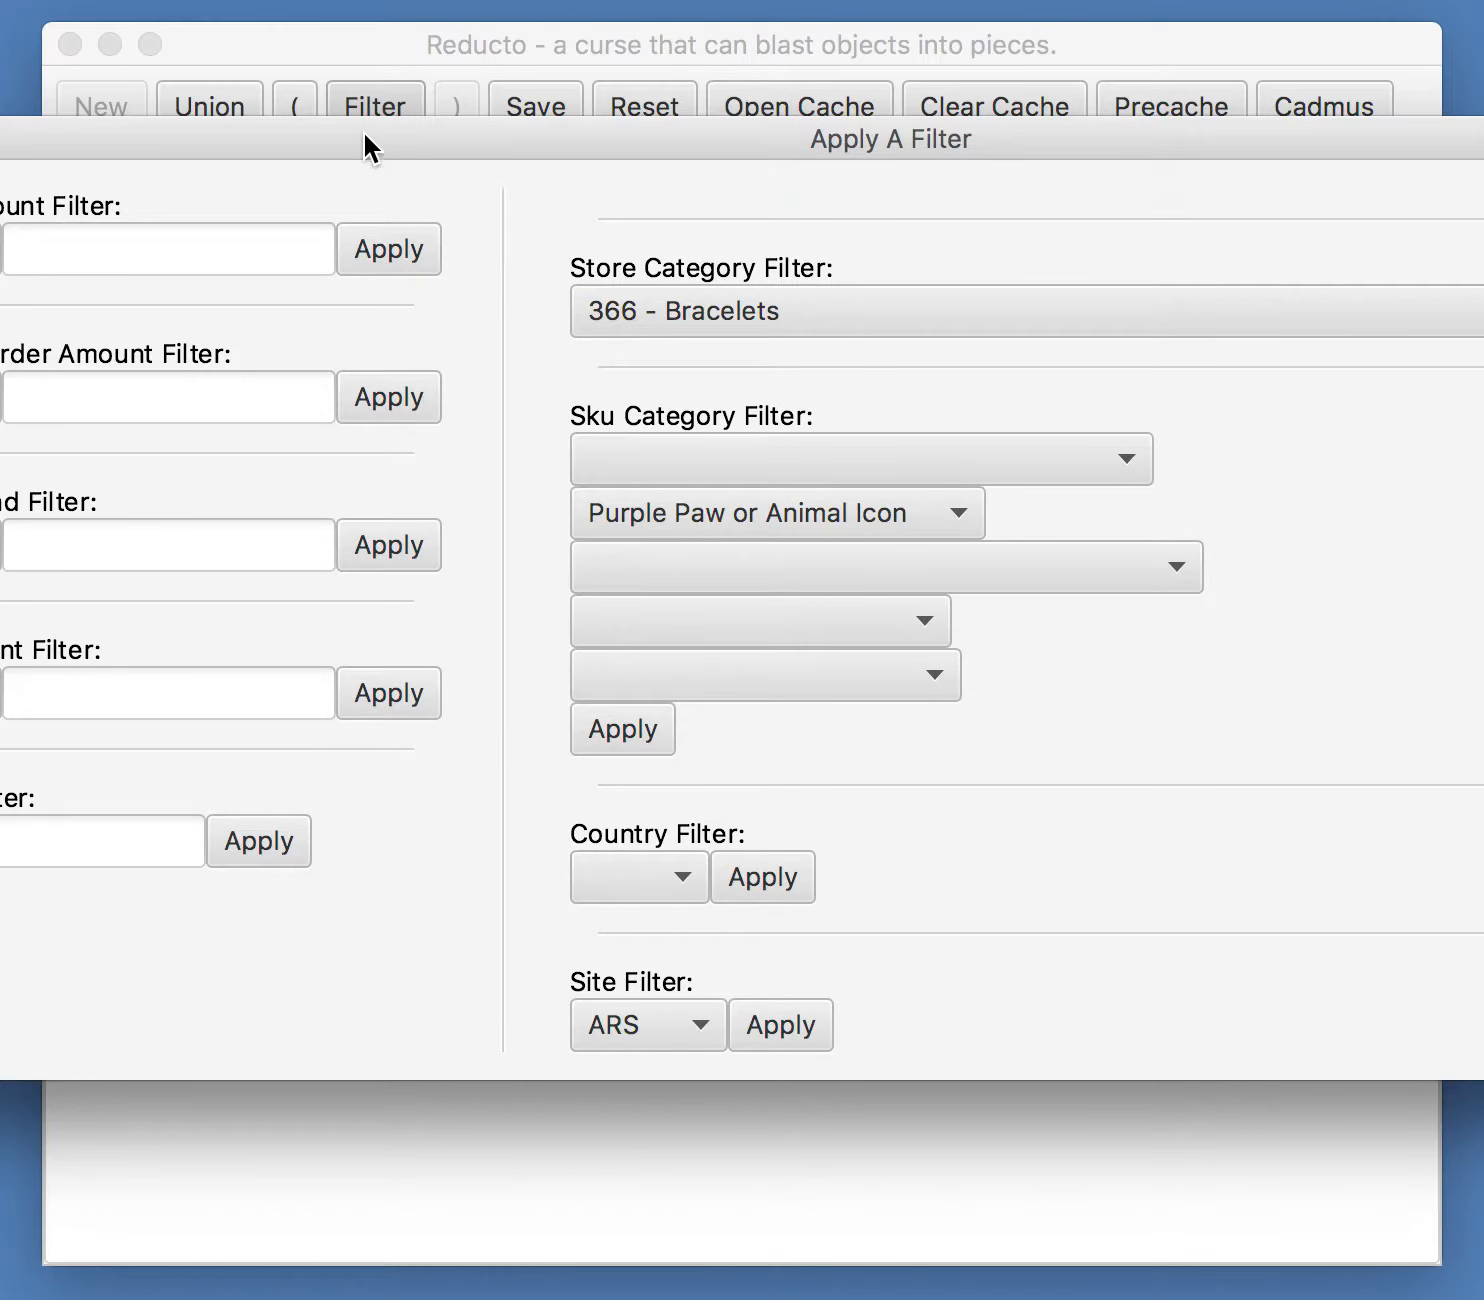
pyautogui.moveTo(363, 131); pyautogui.dragTo(638, 146)
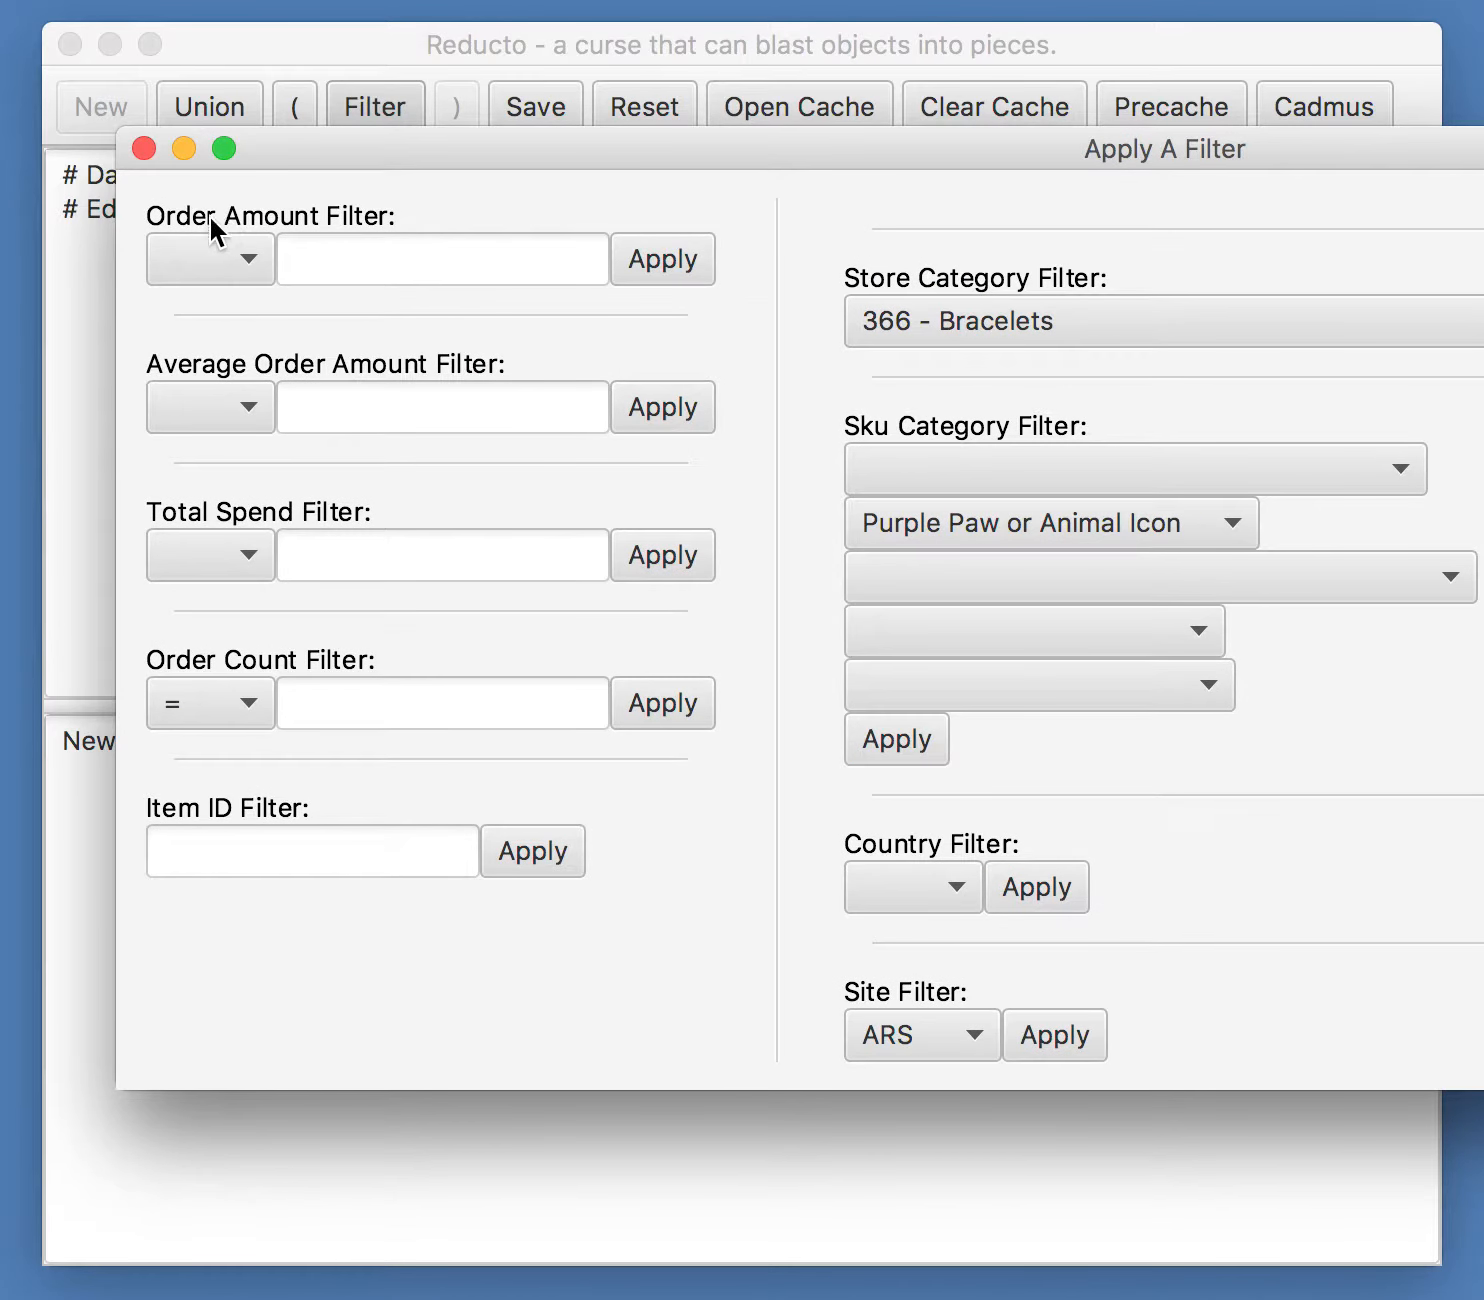
pyautogui.click(257, 257)
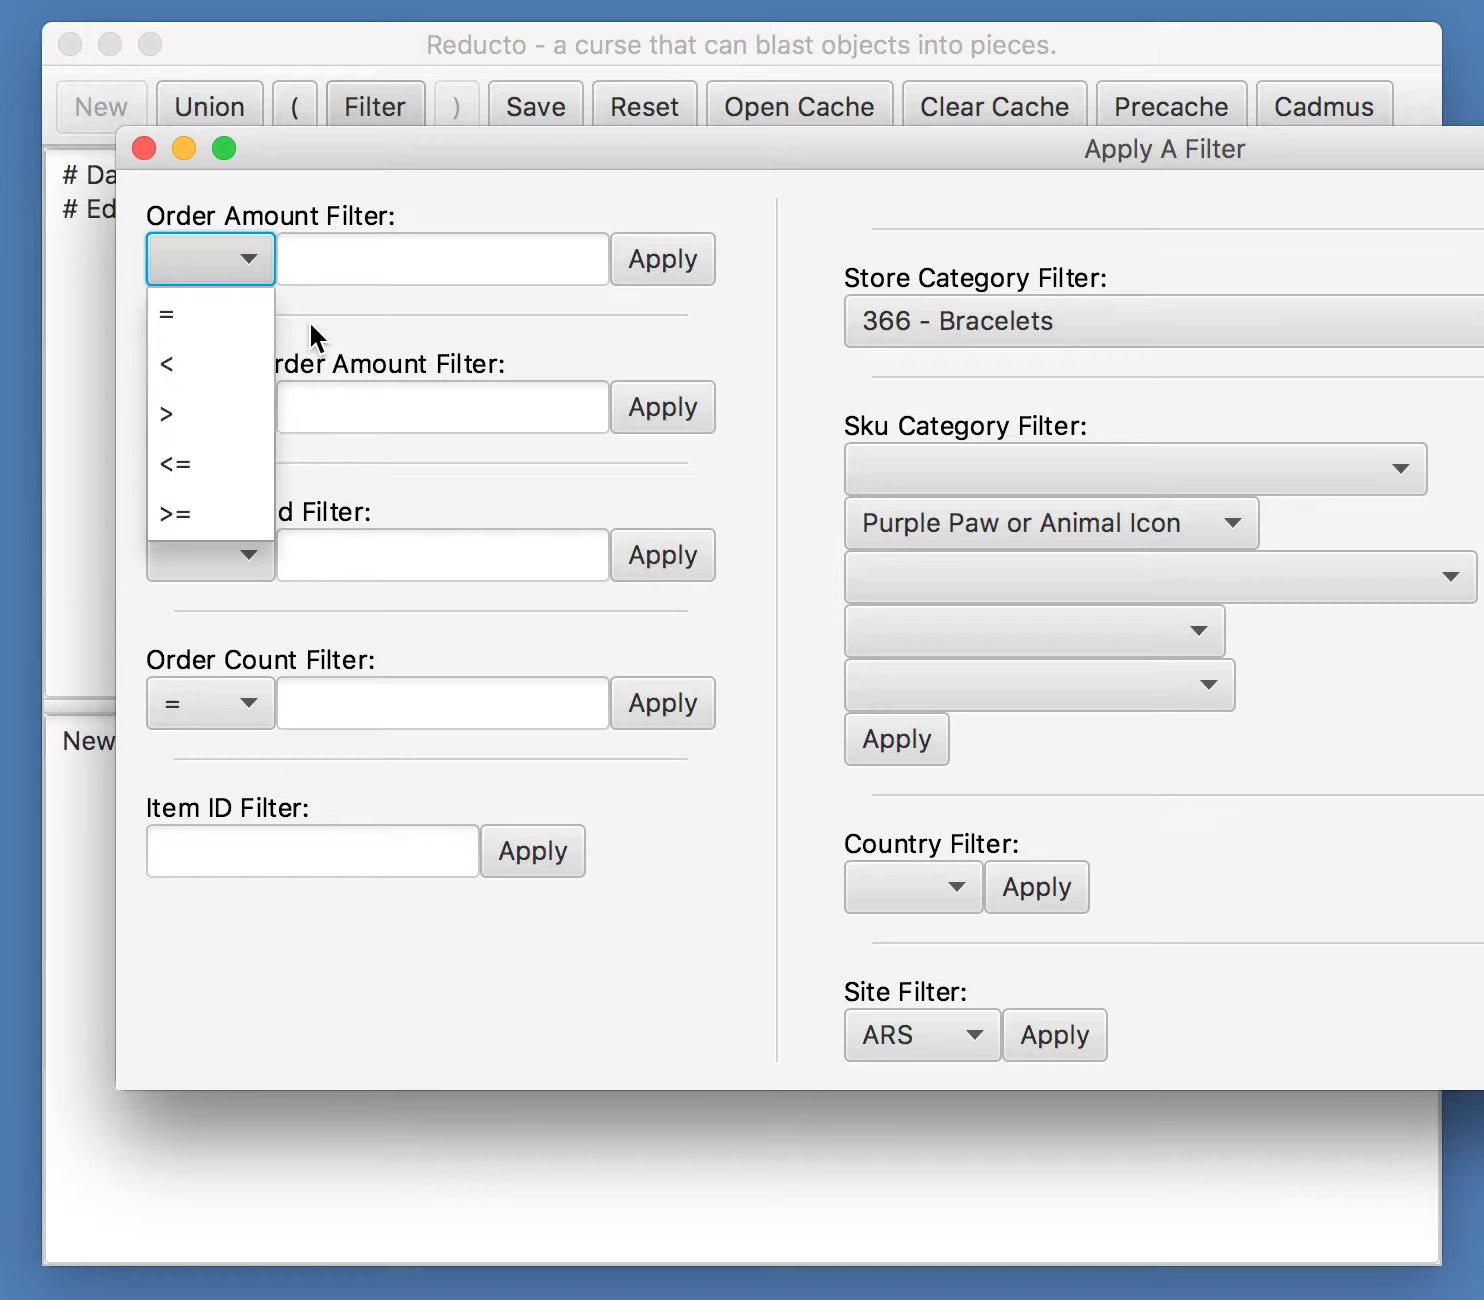
pyautogui.click(359, 268)
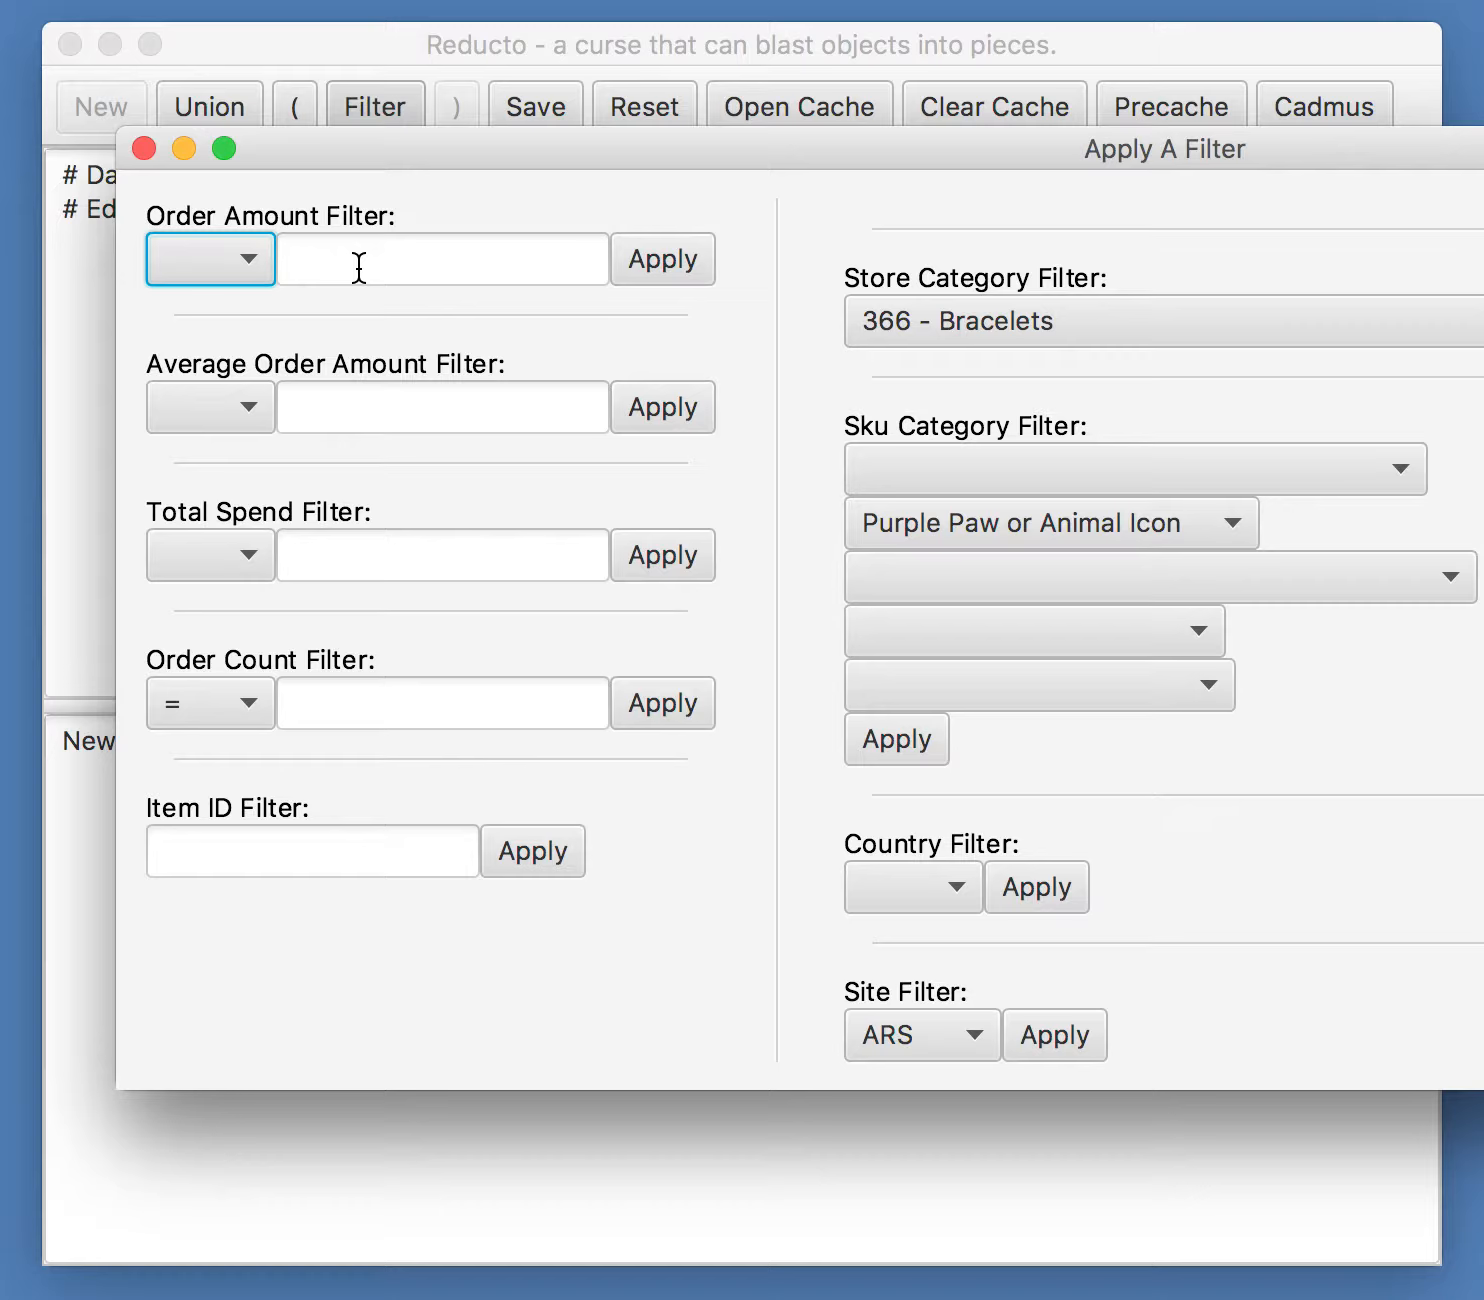
pyautogui.click(249, 258)
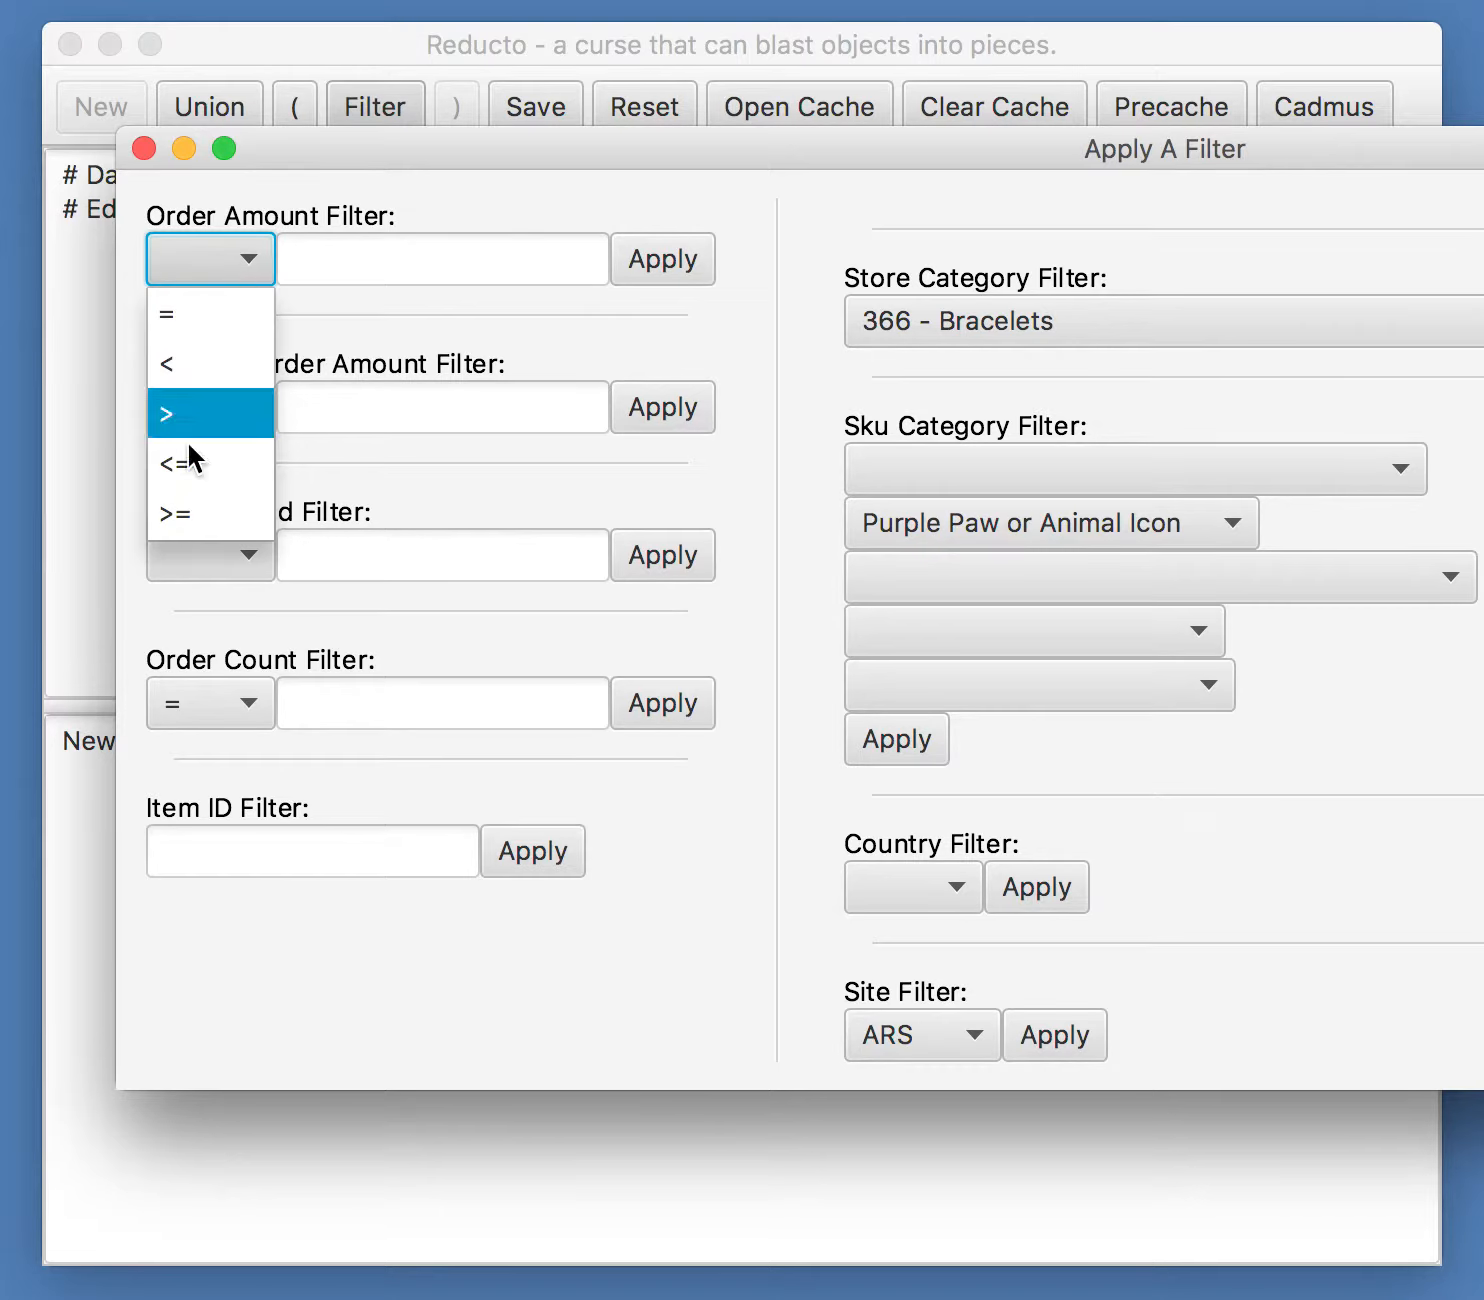
pyautogui.click(199, 504)
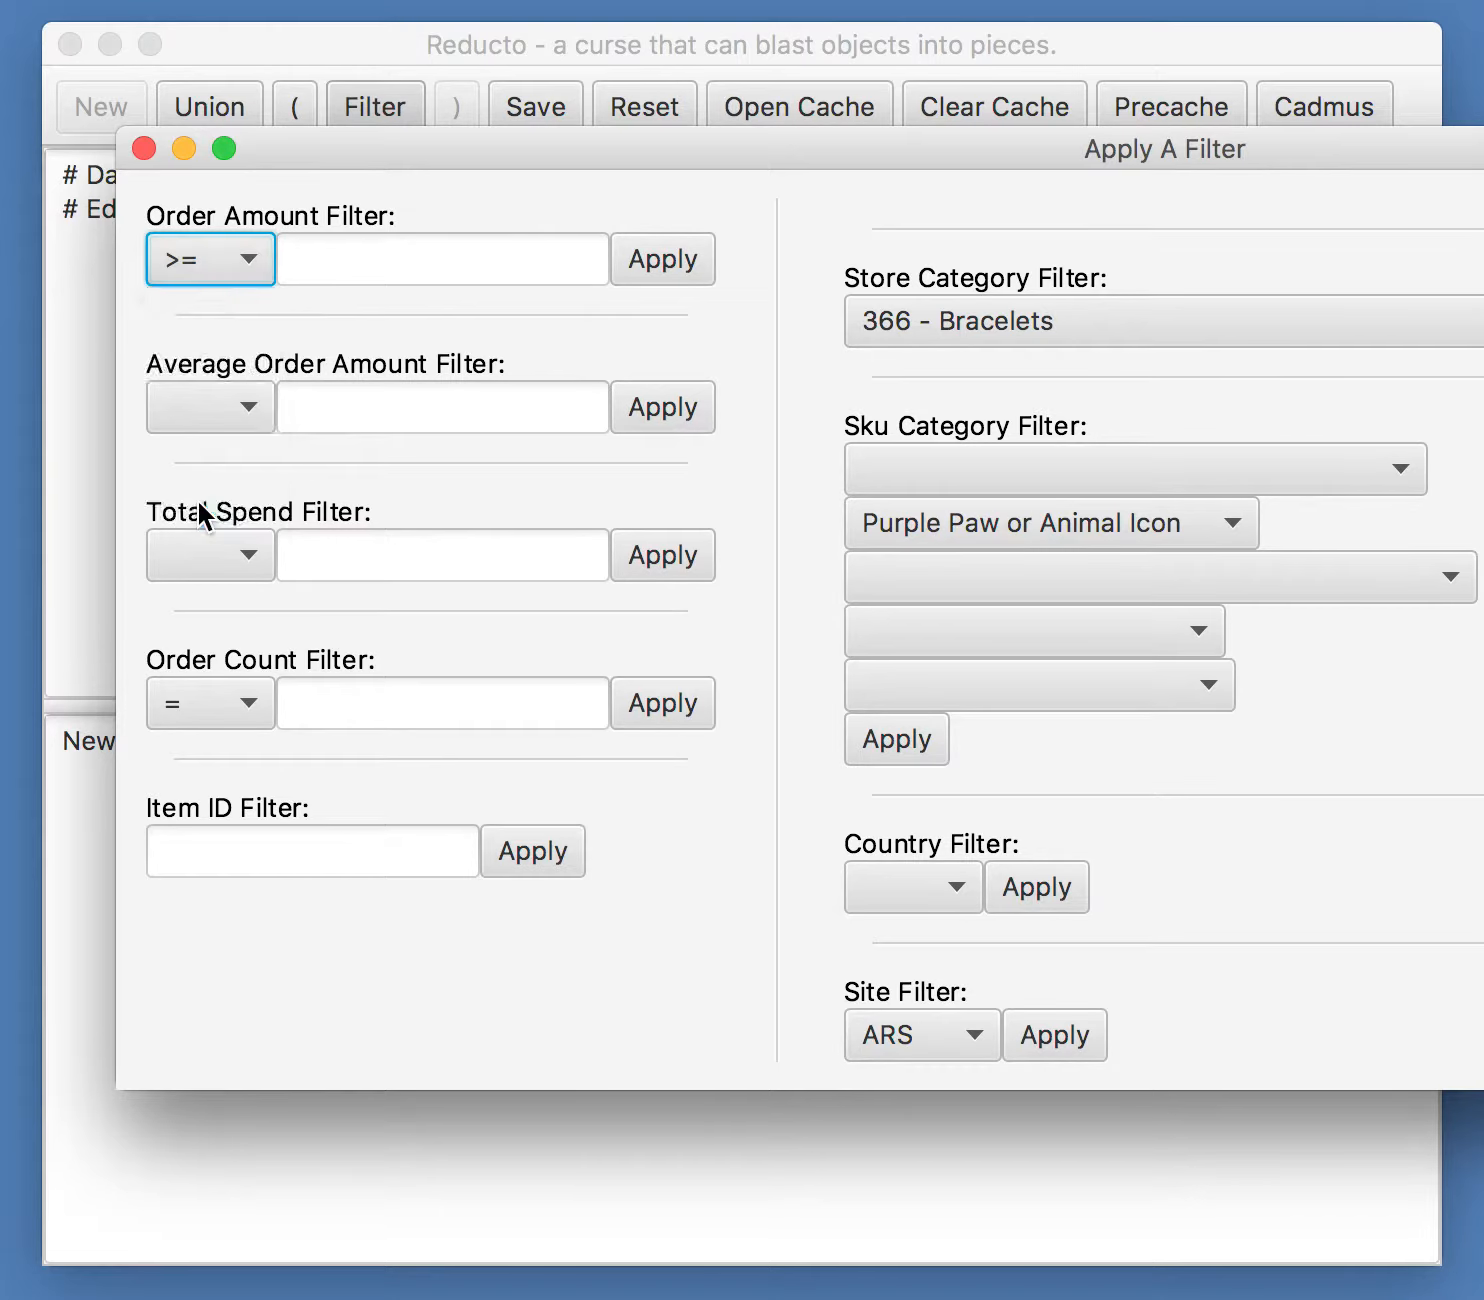
pyautogui.click(330, 256)
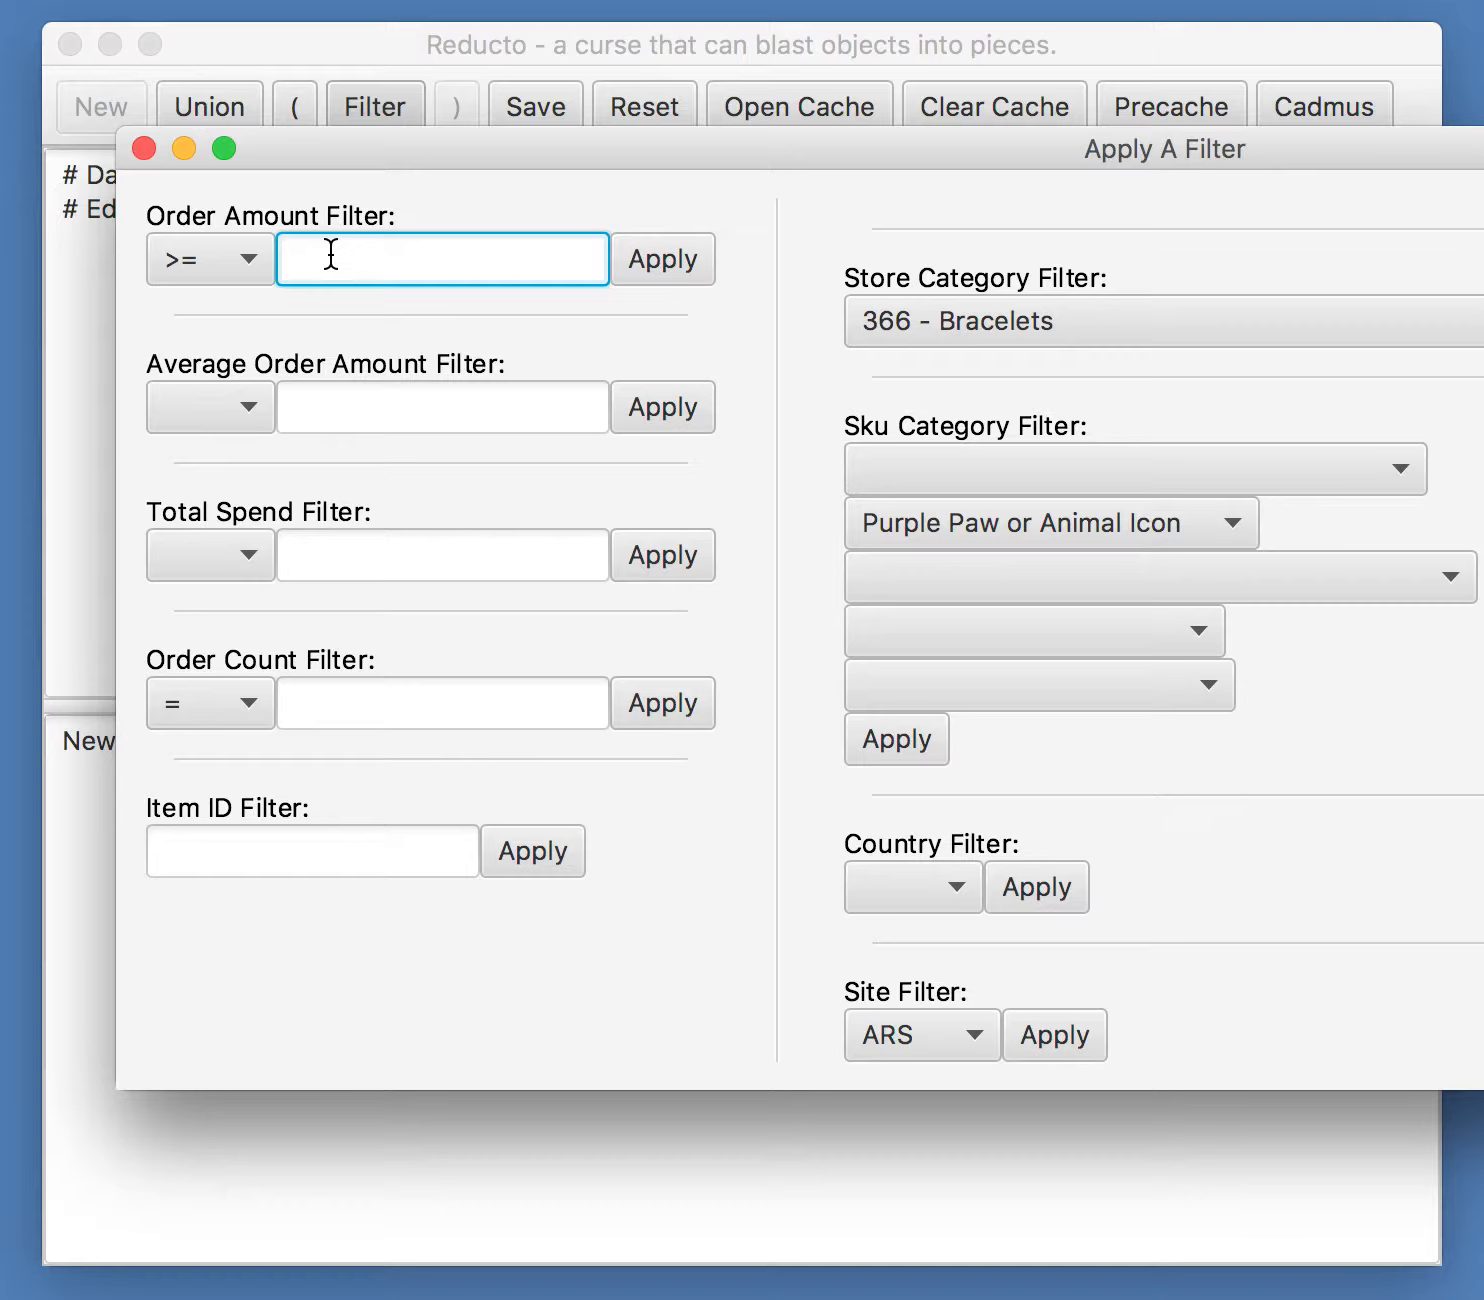
pyautogui.write('100')
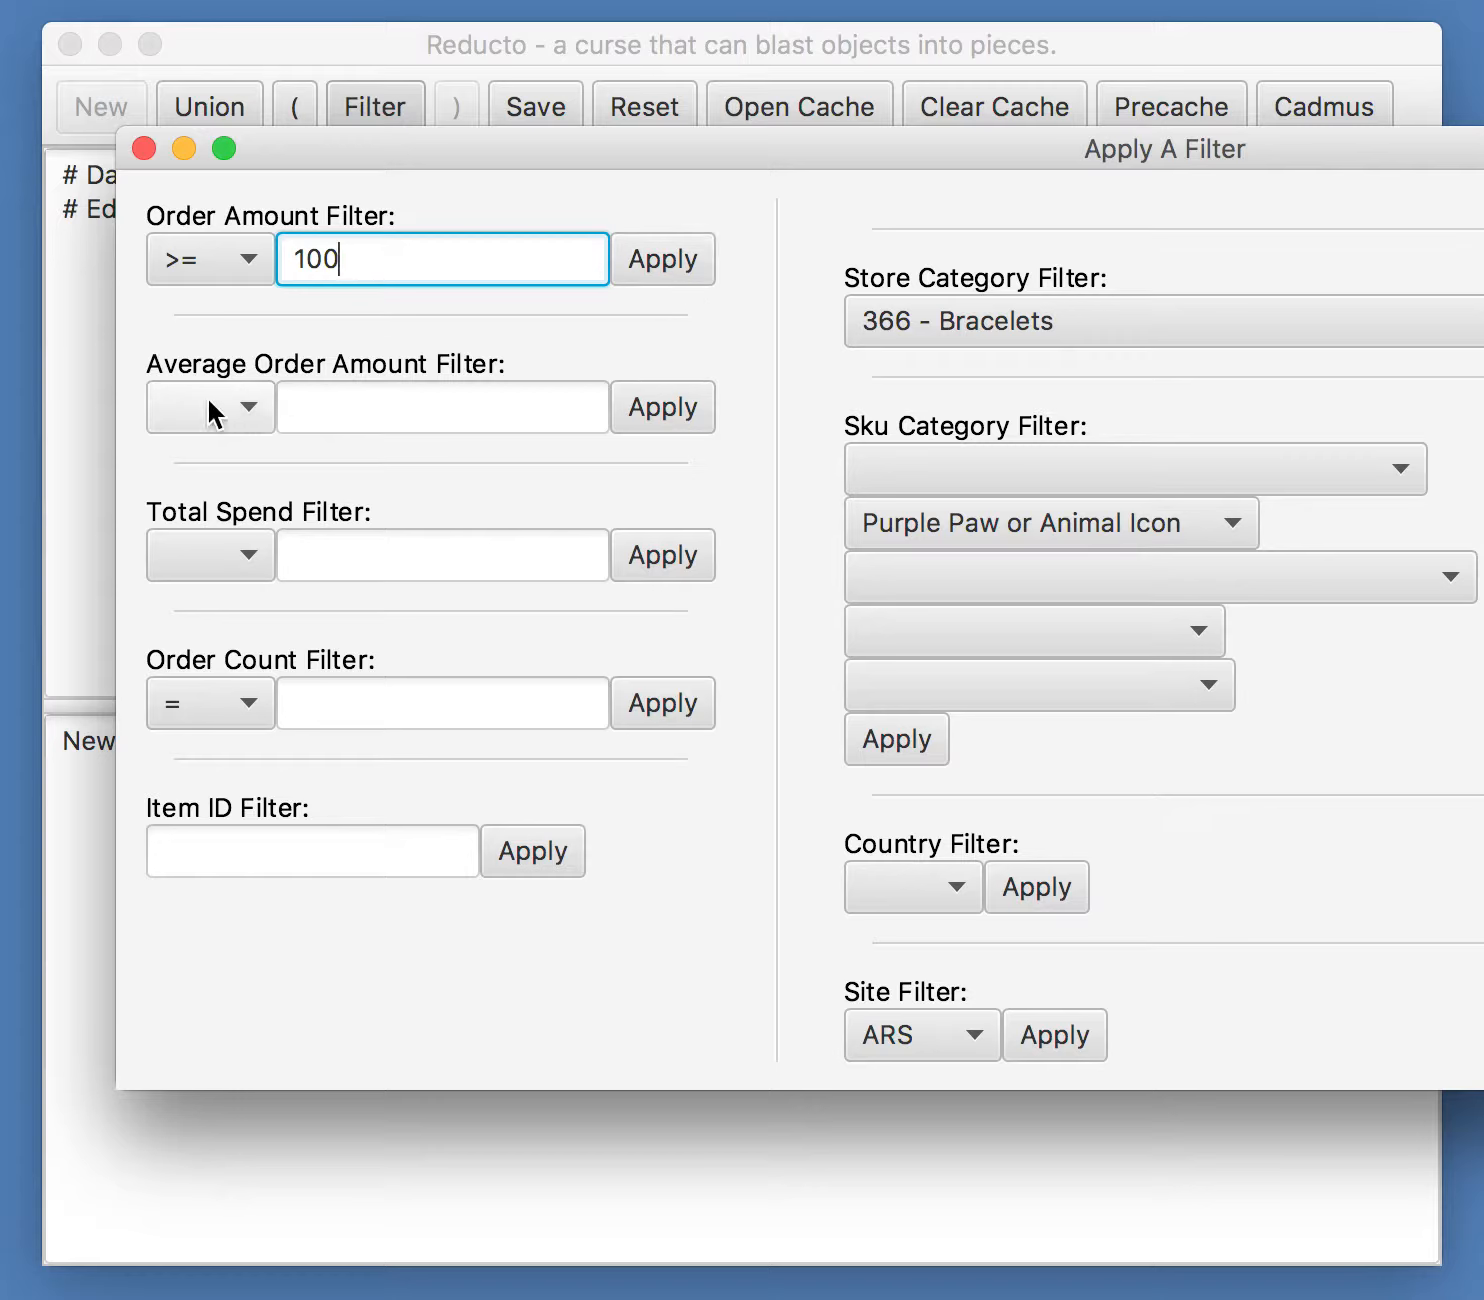
# Set the comparison operator of the average order amount filter to >=.
pyautogui.click(259, 411)
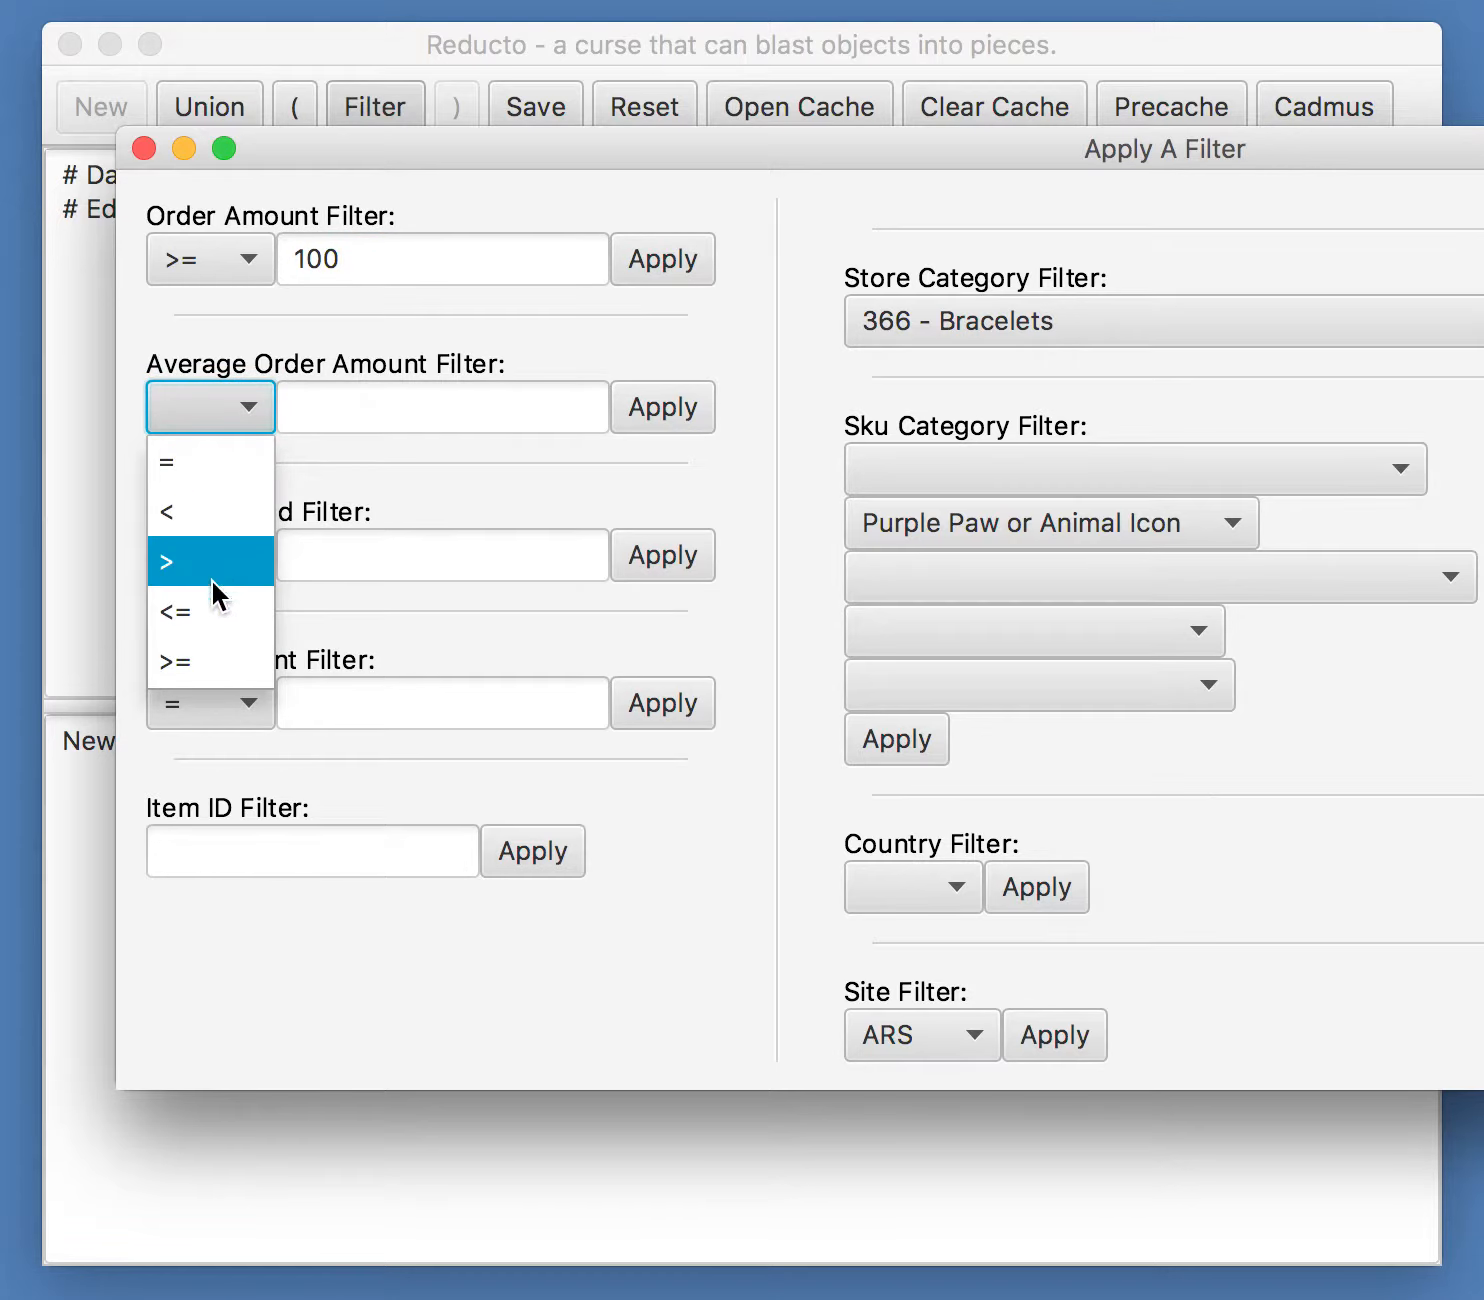
pyautogui.click(208, 648)
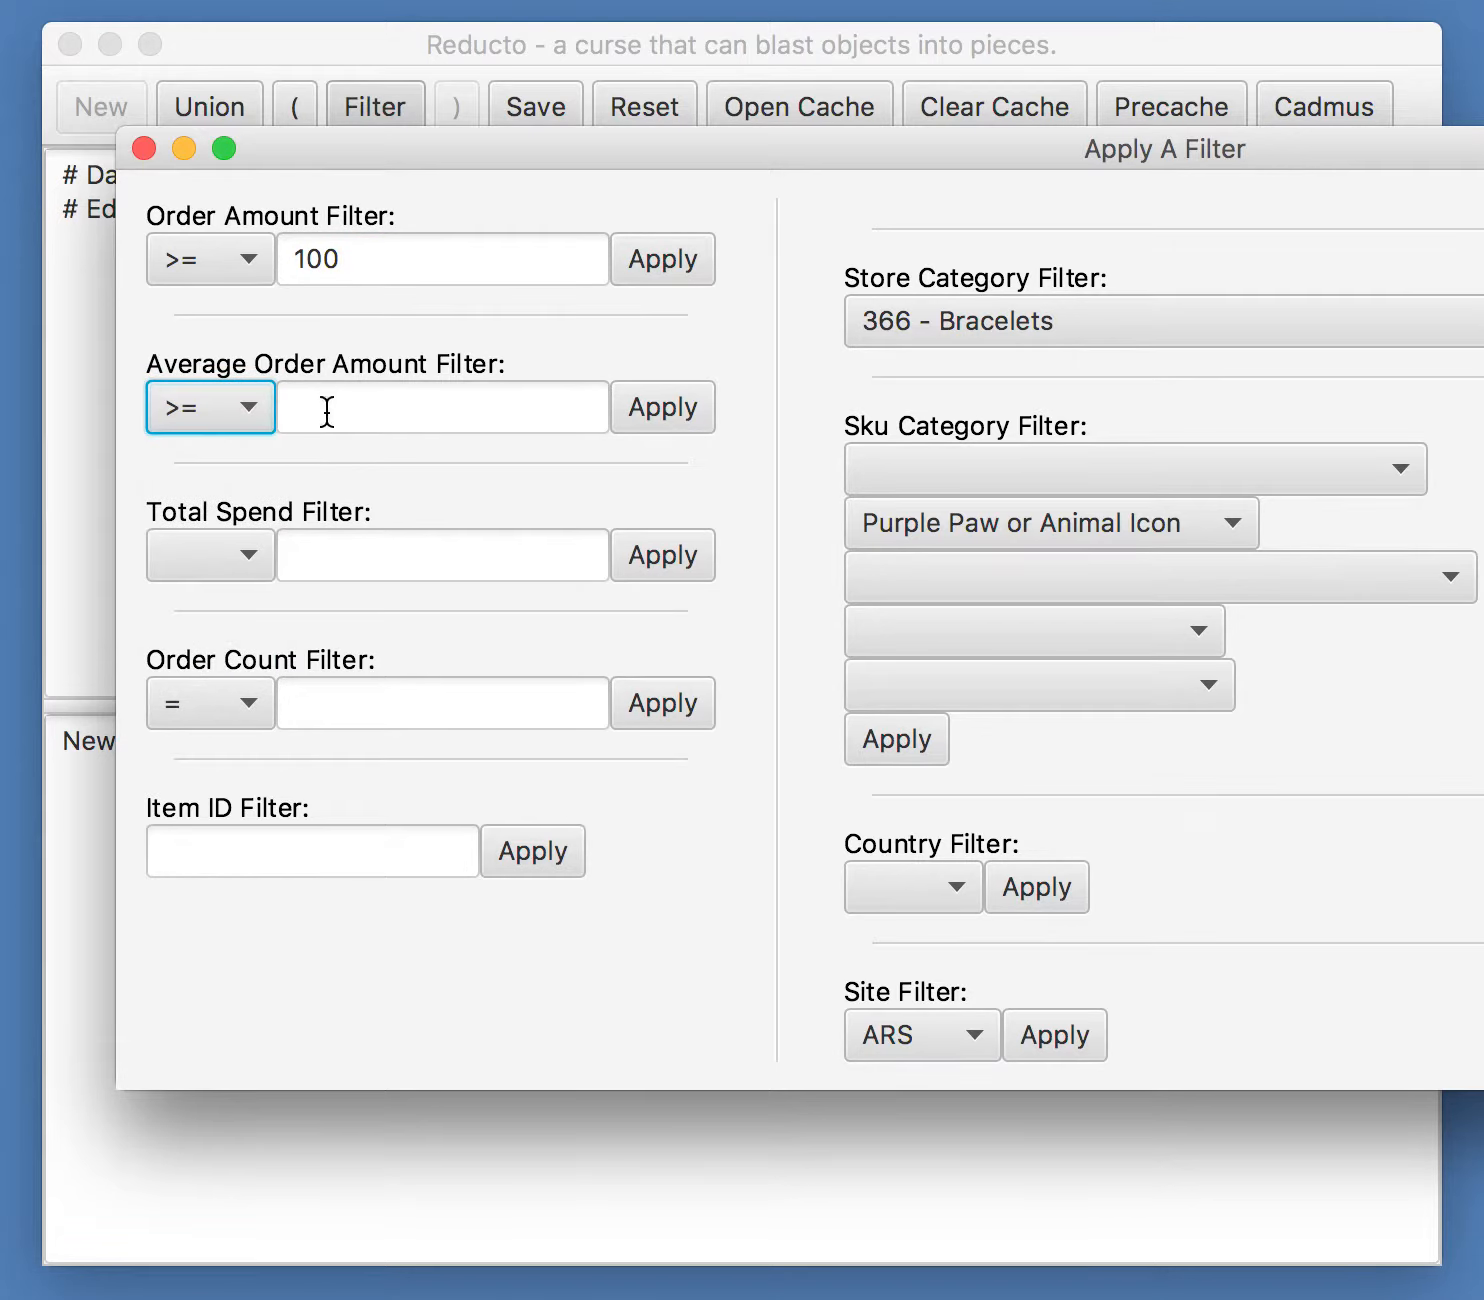